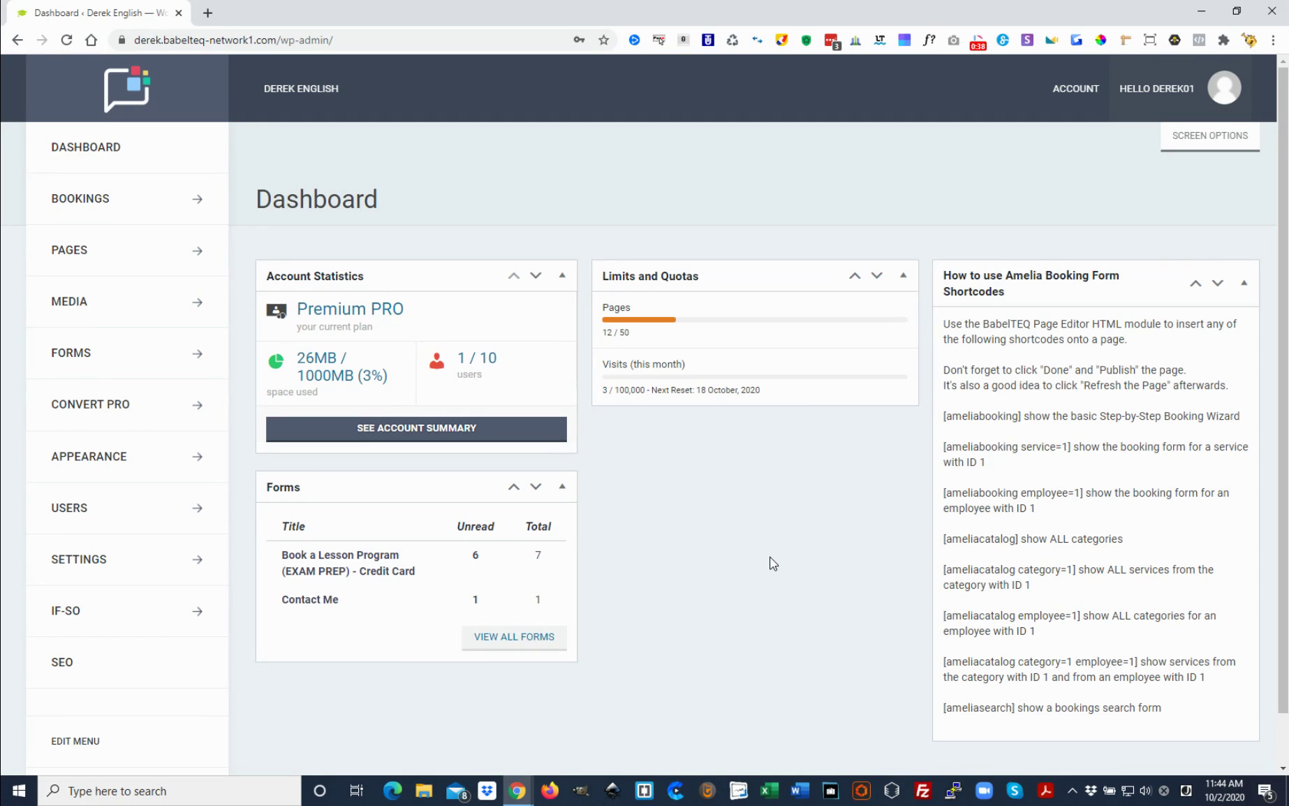
Open the list of all pages on the site
left_click(199, 256)
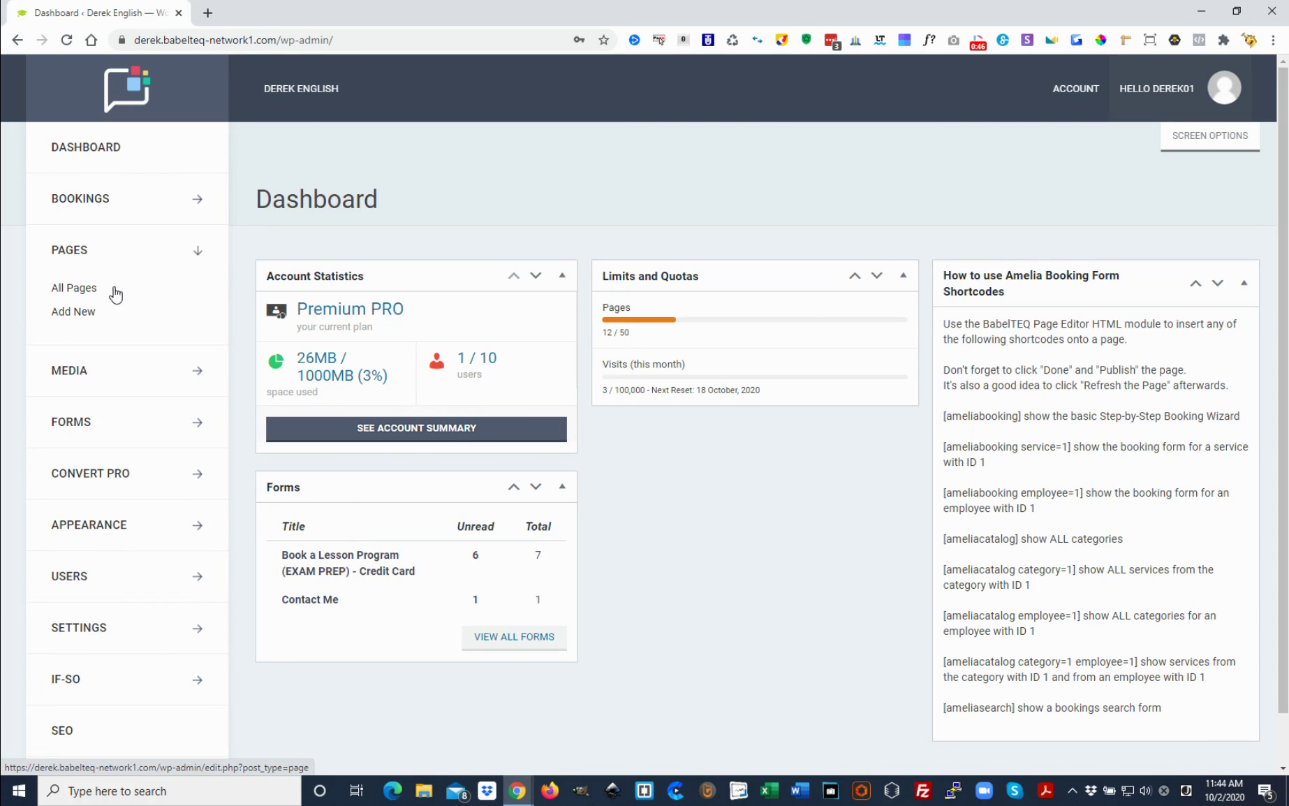
left_click(90, 292)
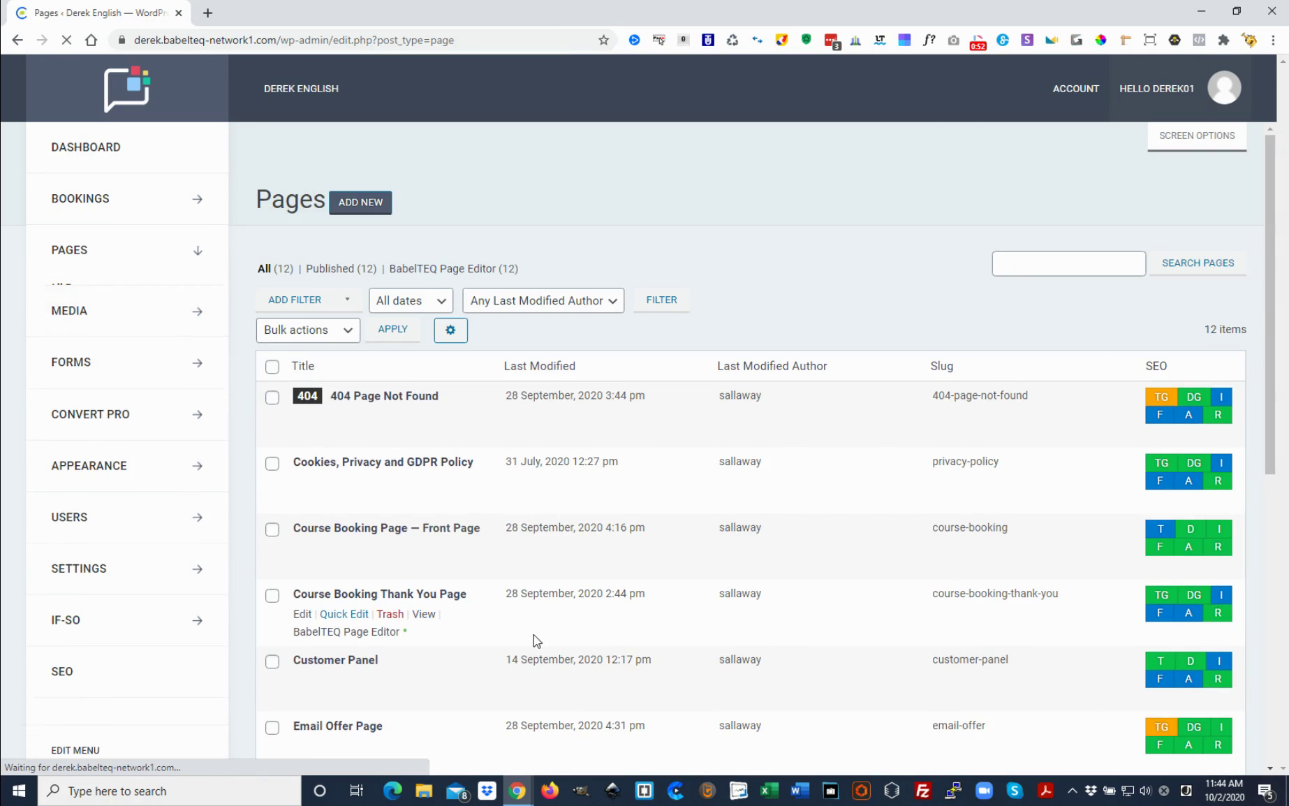
scroll(538, 615, "down", 1)
scroll(536, 605, "up", 1)
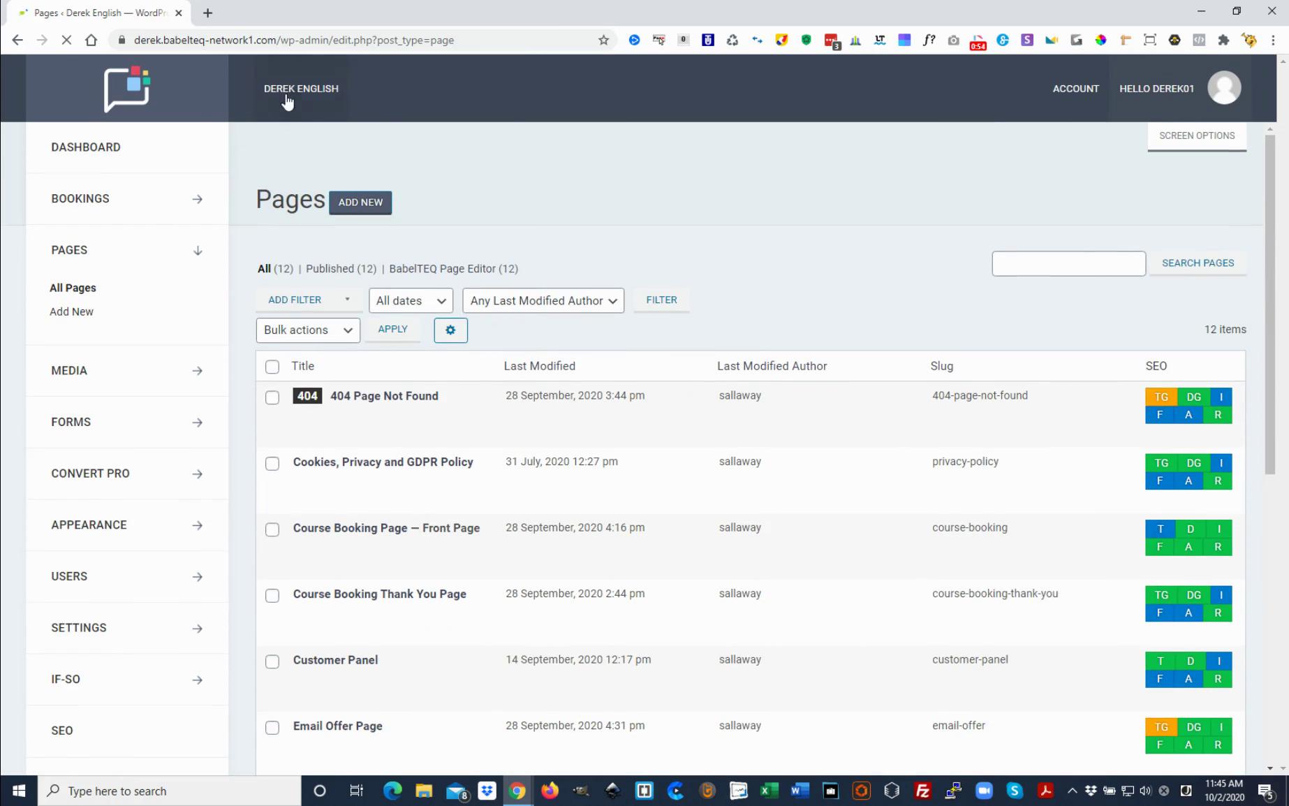
Go to My Pages from the site menu and view the Course Booking Page set as the front page
mouse_move(324, 97)
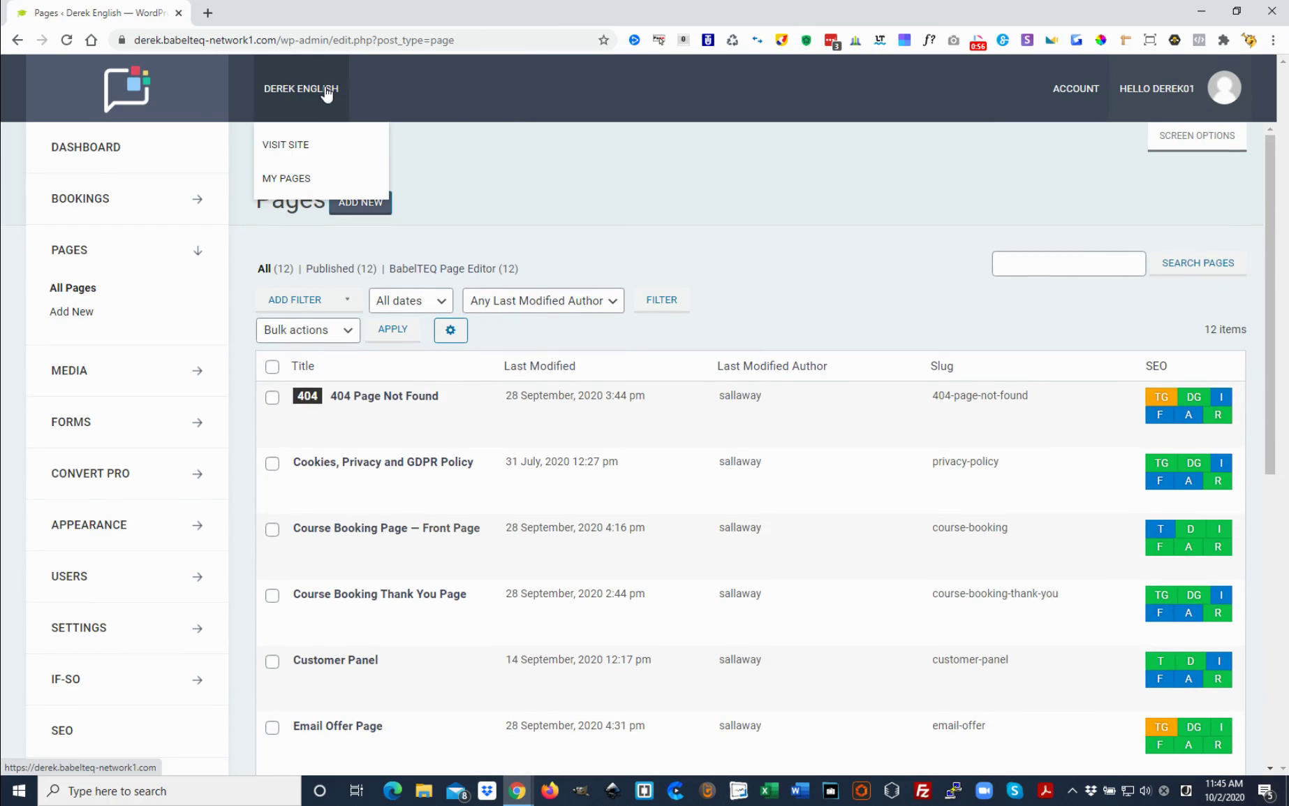
left_click(286, 183)
scroll(681, 177, "down", 1)
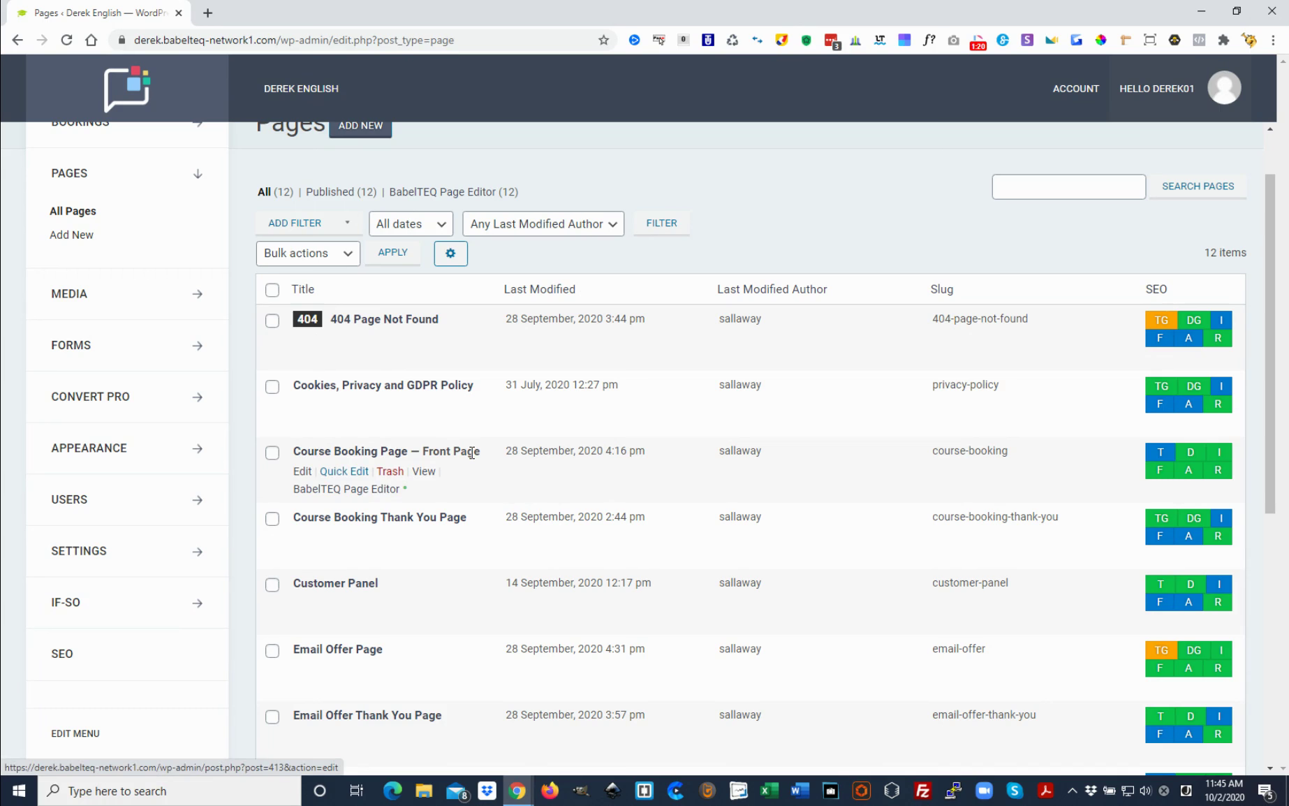
left_click(424, 472)
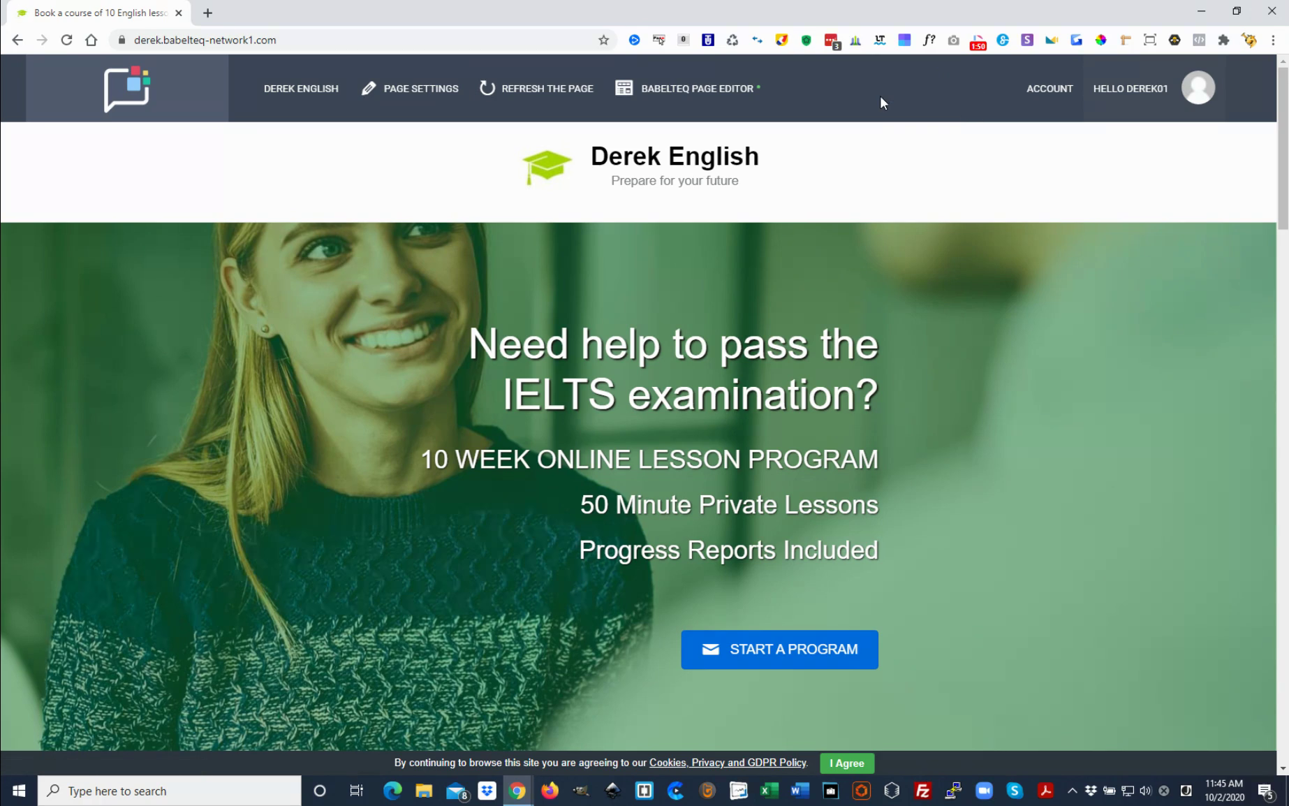
Open the theme customizer for the front page being viewed
mouse_move(1145, 92)
scroll(955, 417, "down", 1)
scroll(950, 412, "up", 1)
mouse_move(301, 94)
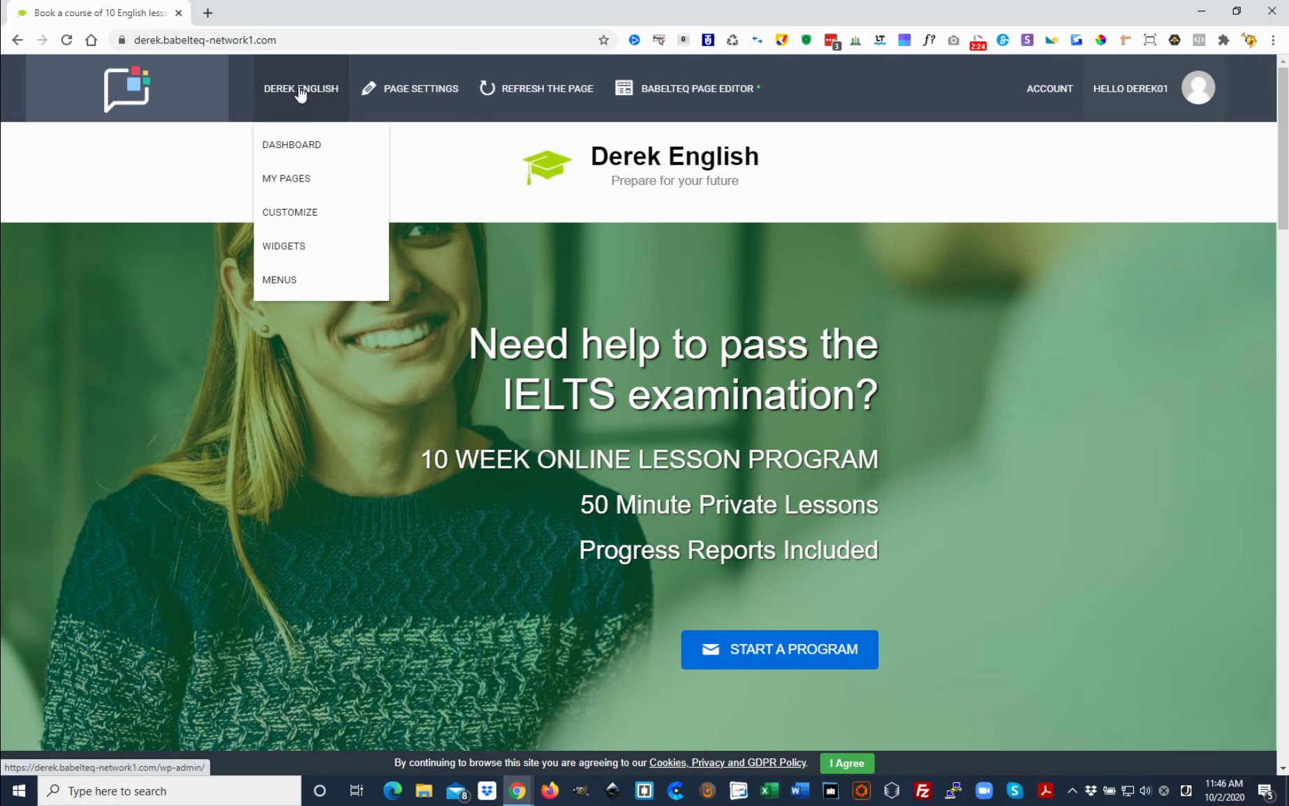
left_click(299, 214)
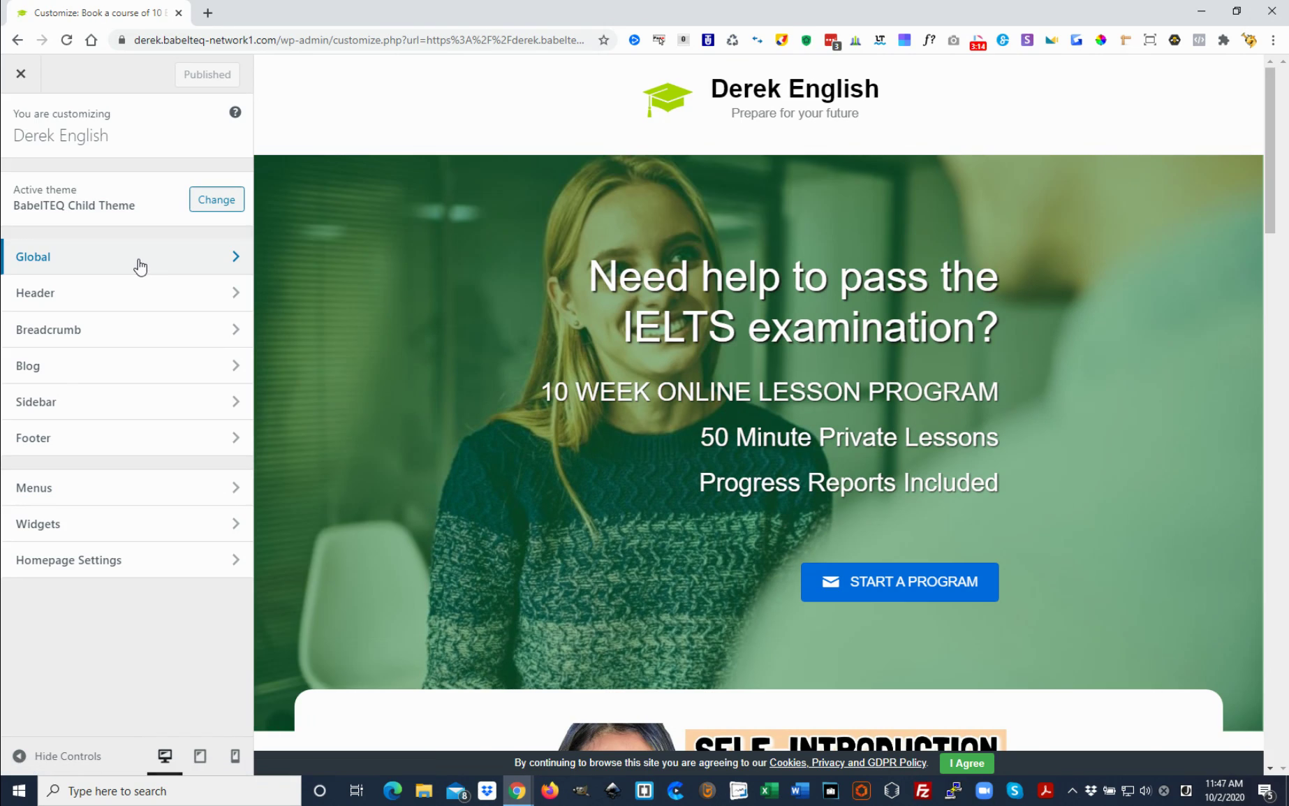
Examine the font families offered for body text in the global Base Typography settings and return to the customizer overview
left_click(139, 267)
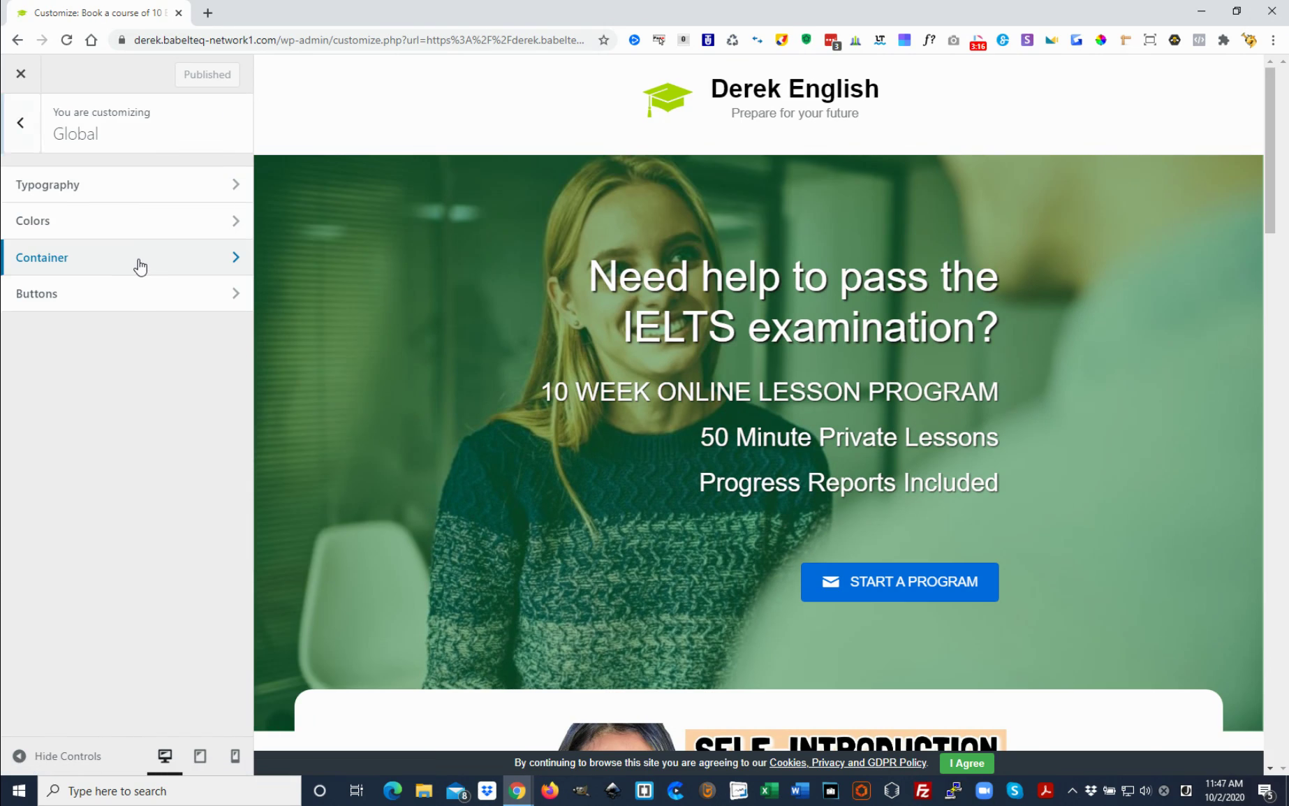
left_click(124, 187)
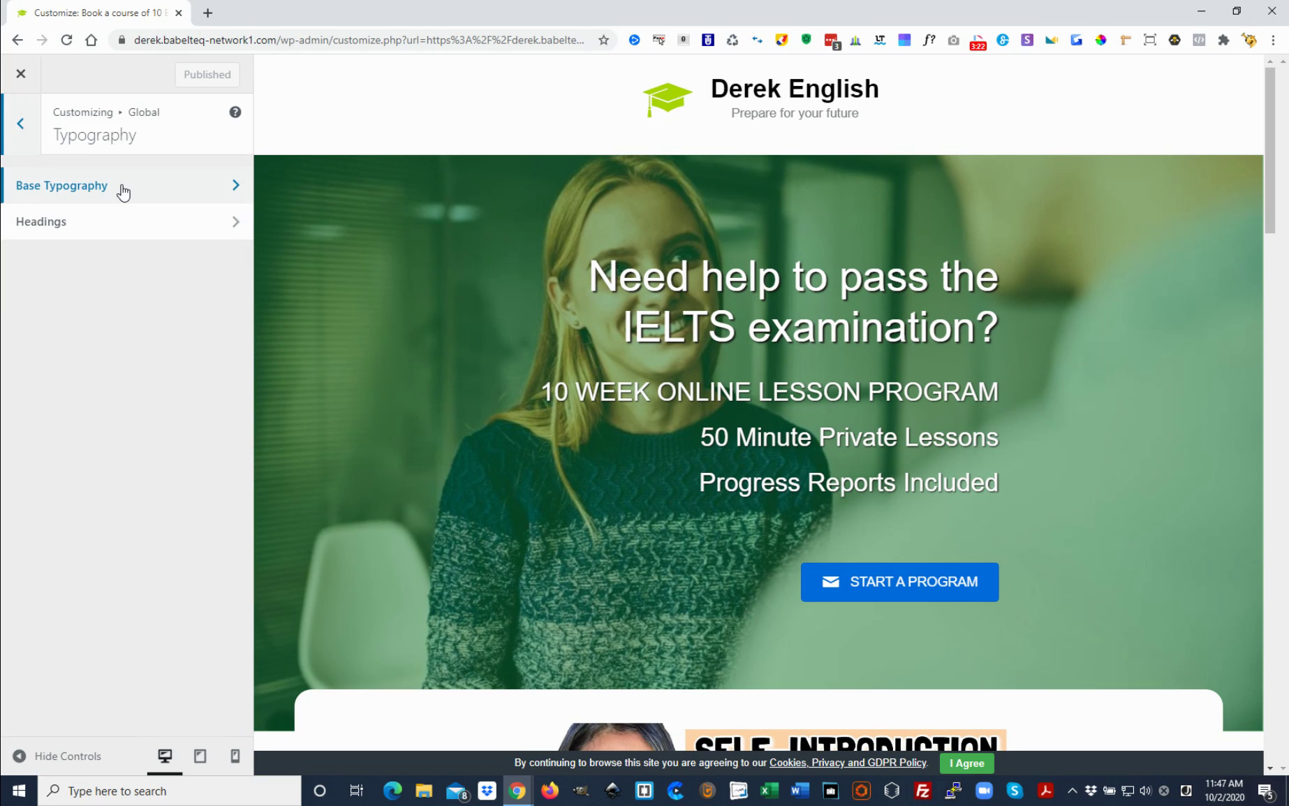
left_click(124, 188)
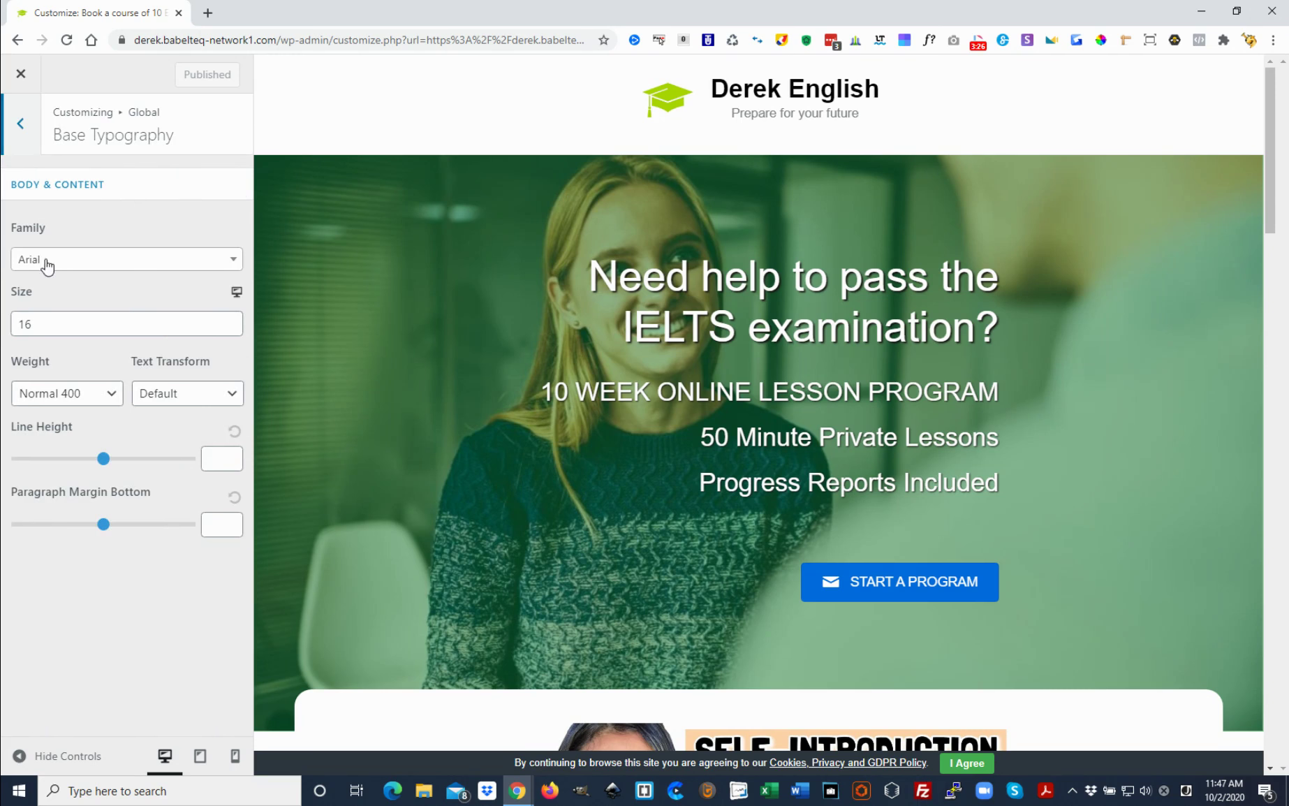
left_click(121, 260)
scroll(125, 381, "down", 15)
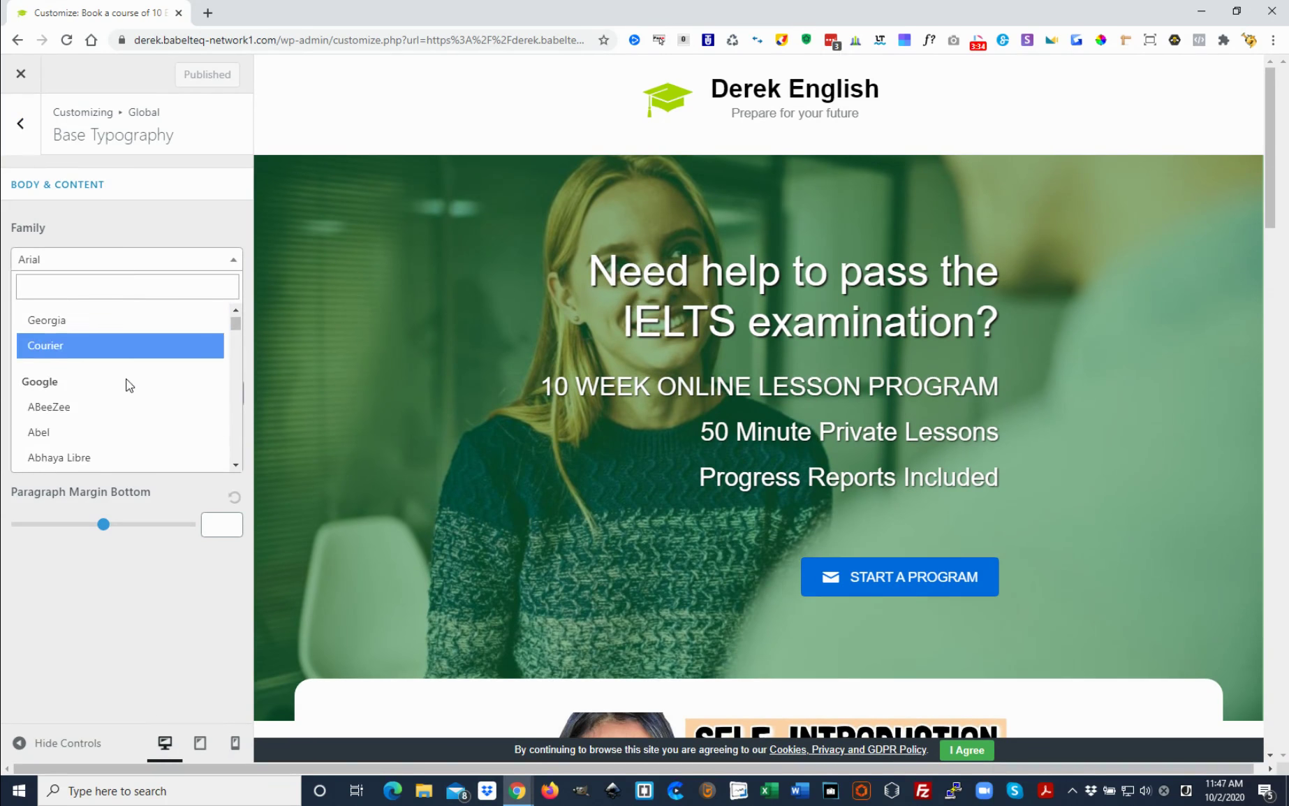
scroll(125, 392, "up", 15)
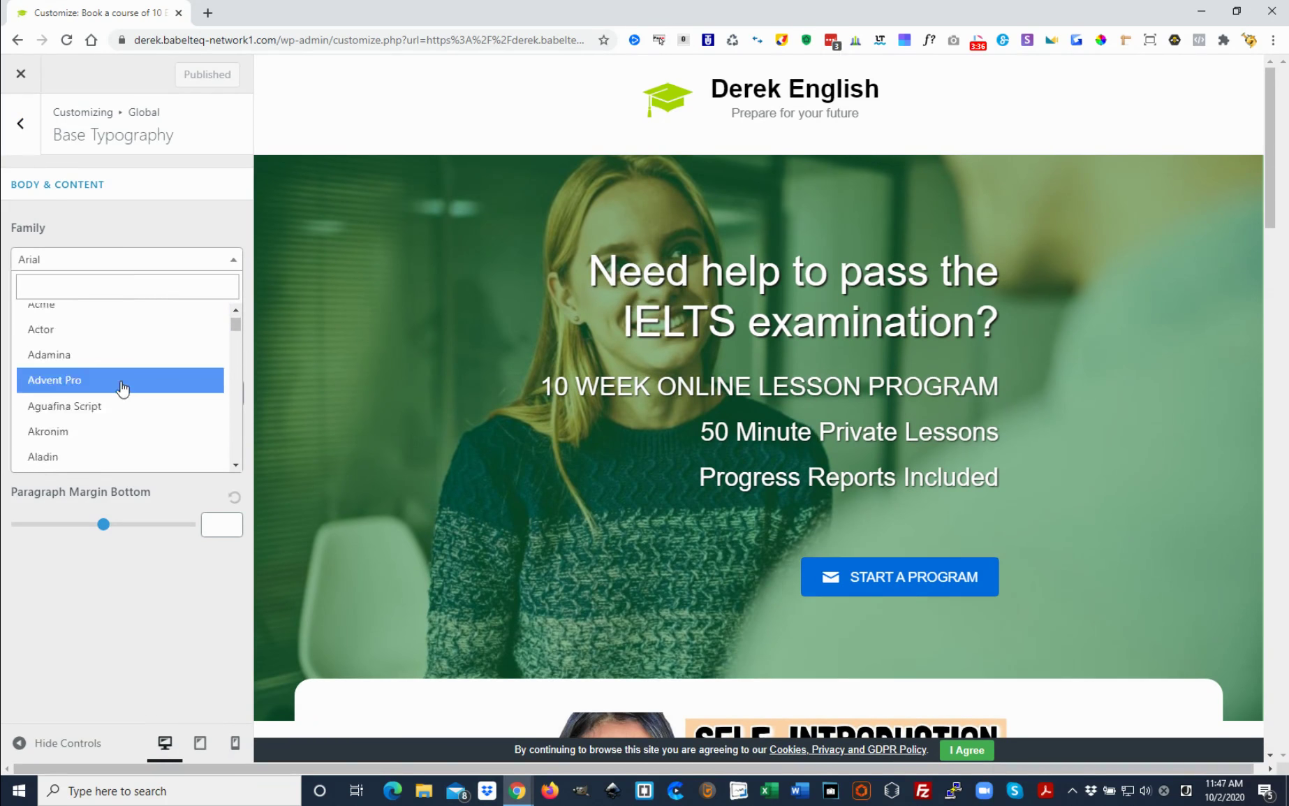
left_click(146, 218)
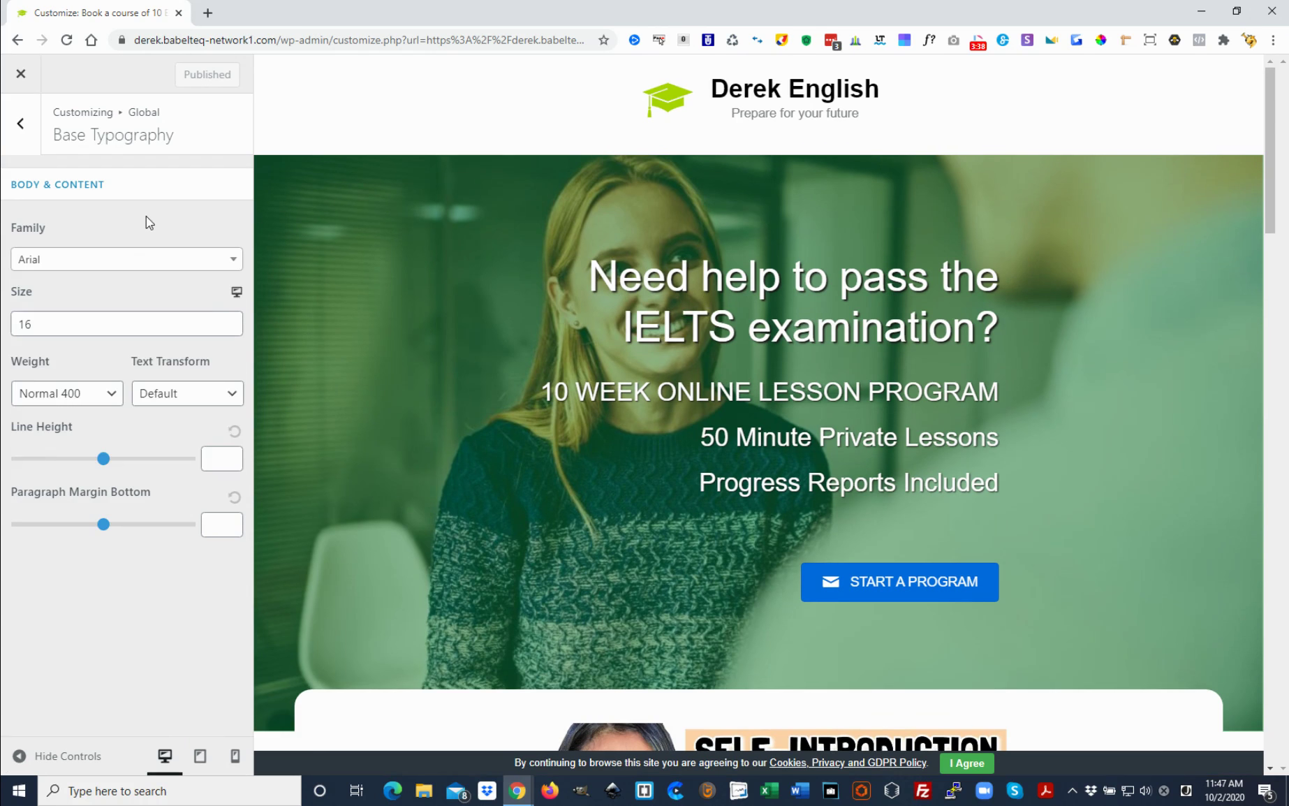
left_click(31, 138)
left_click(20, 135)
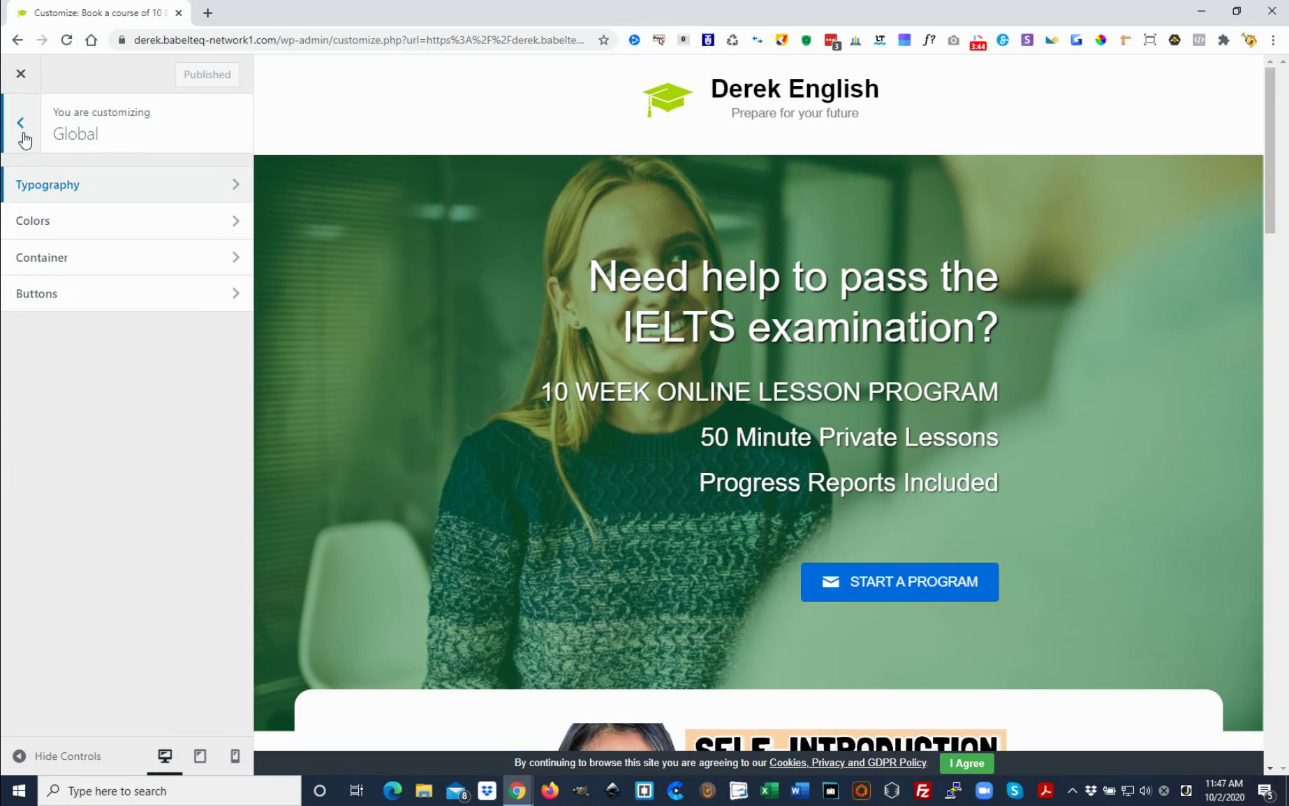
left_click(23, 137)
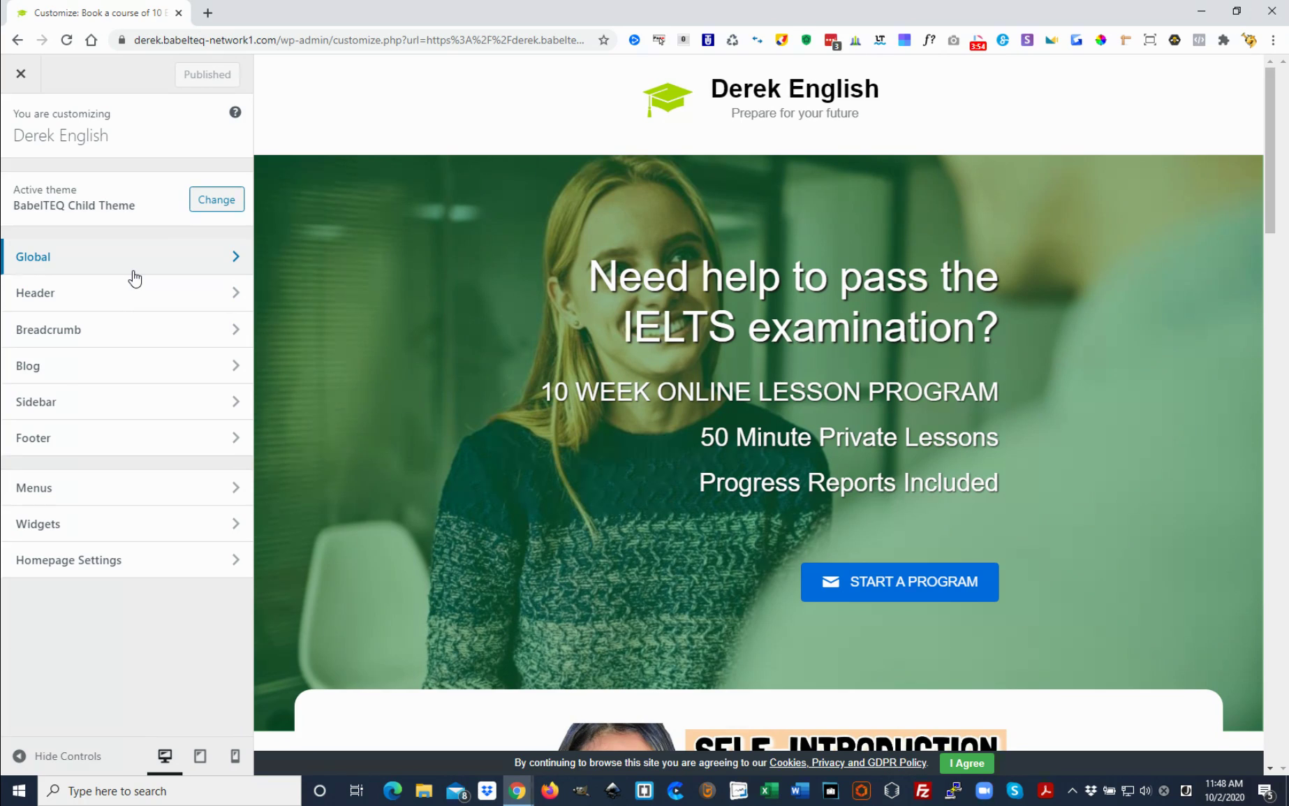
Open the Site Identity settings from the header logo and examine the logo, site icon and site title options
mouse_move(678, 98)
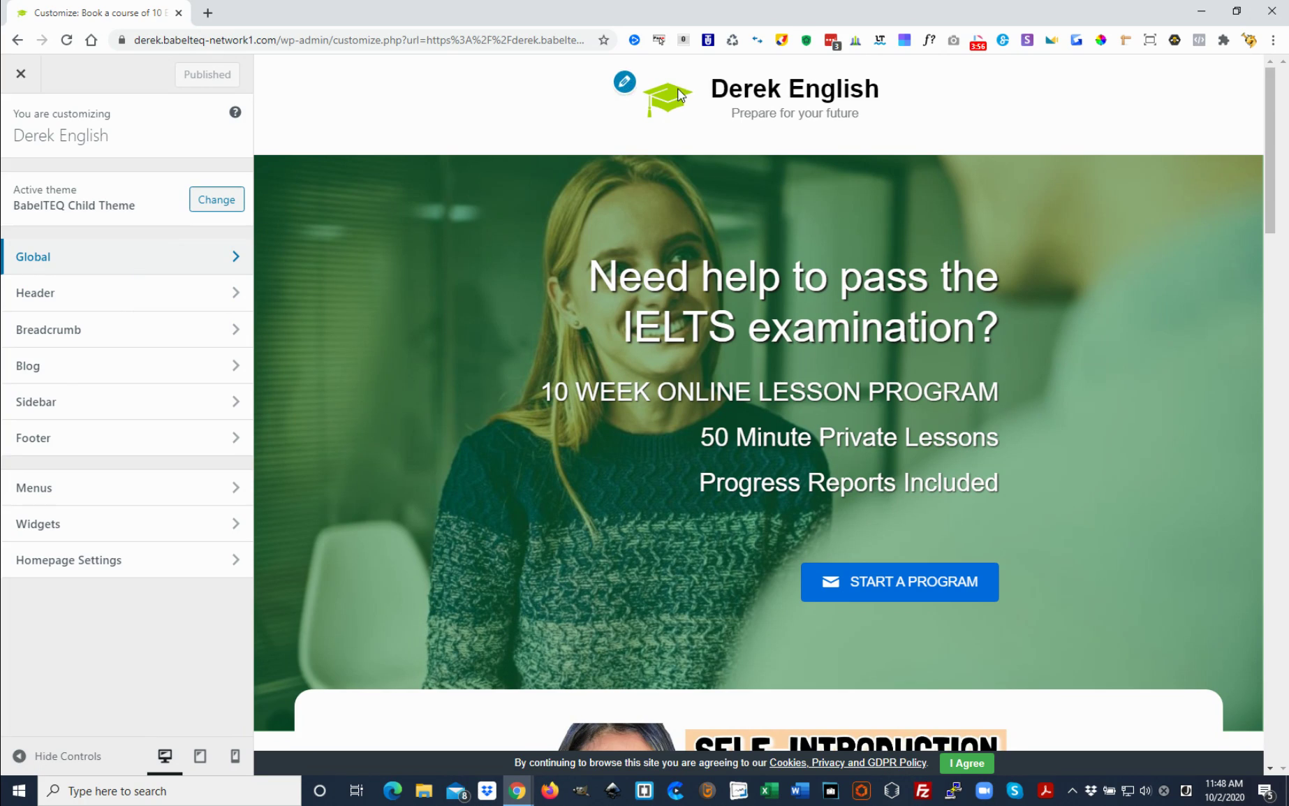
left_click(622, 87)
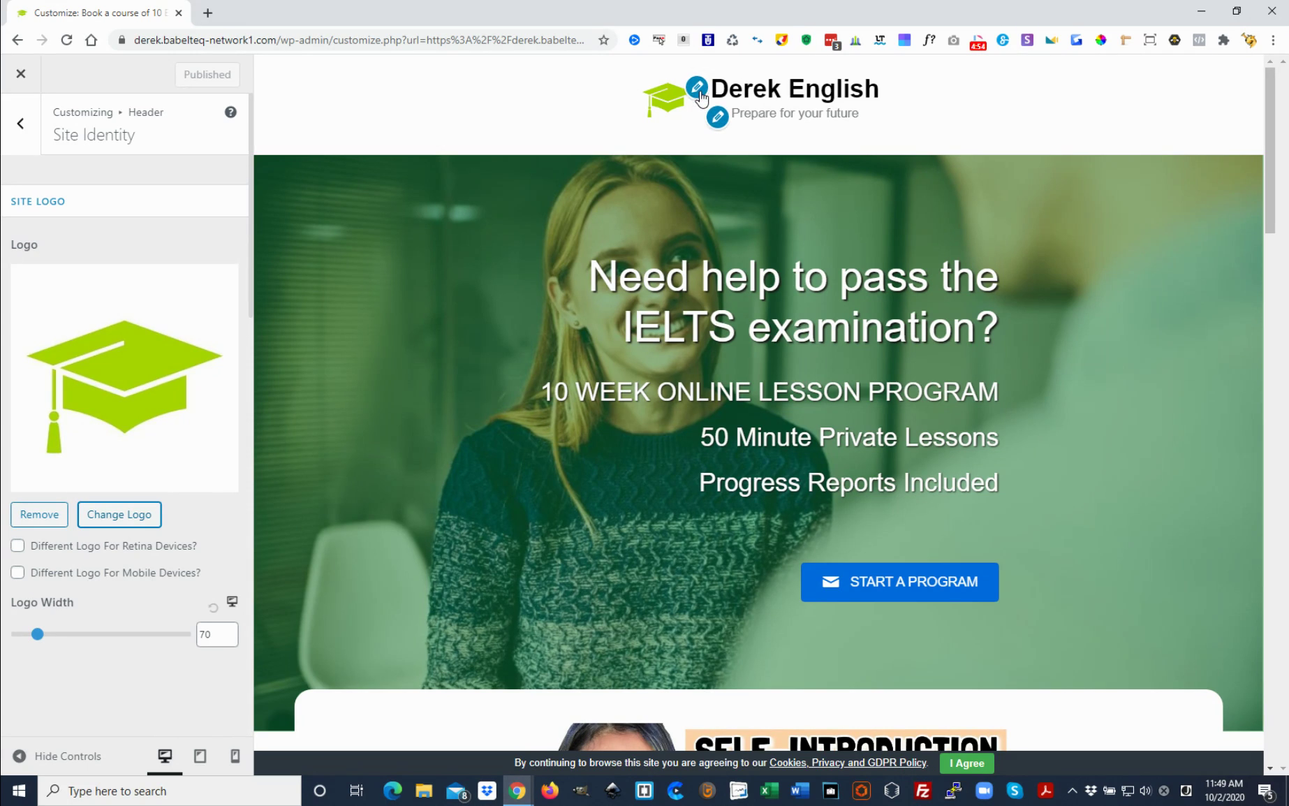
left_click(698, 92)
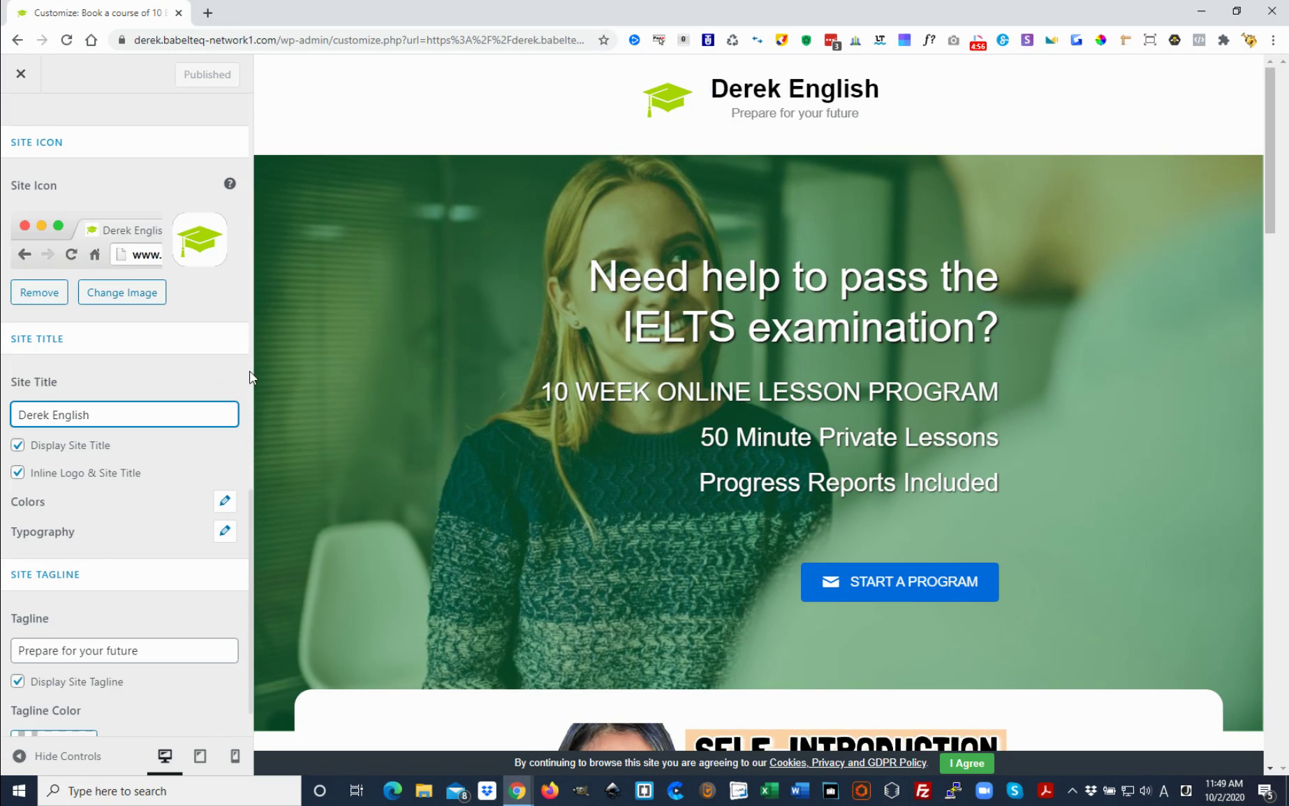
scroll(155, 494, "down", 1)
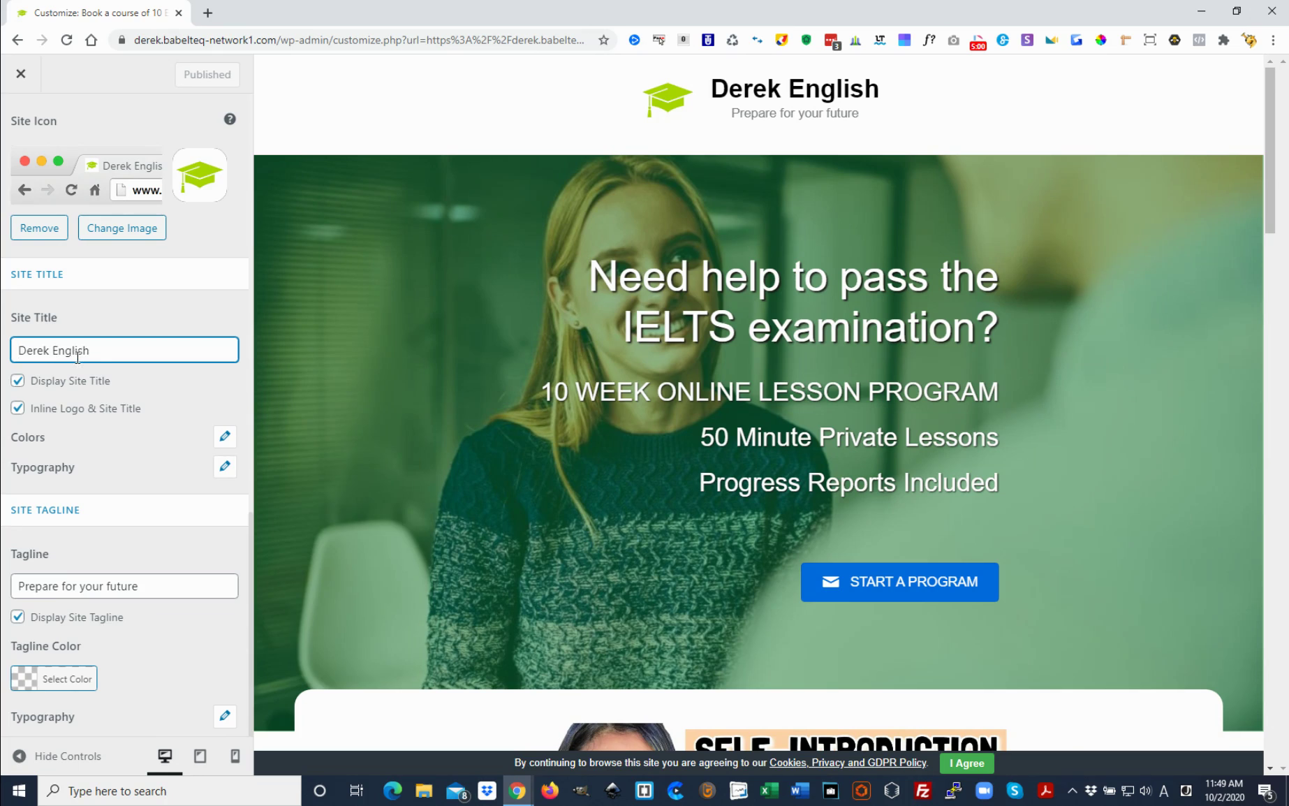
Change the site tagline to "Prepare for a great future" and publish the change
left_click(717, 116)
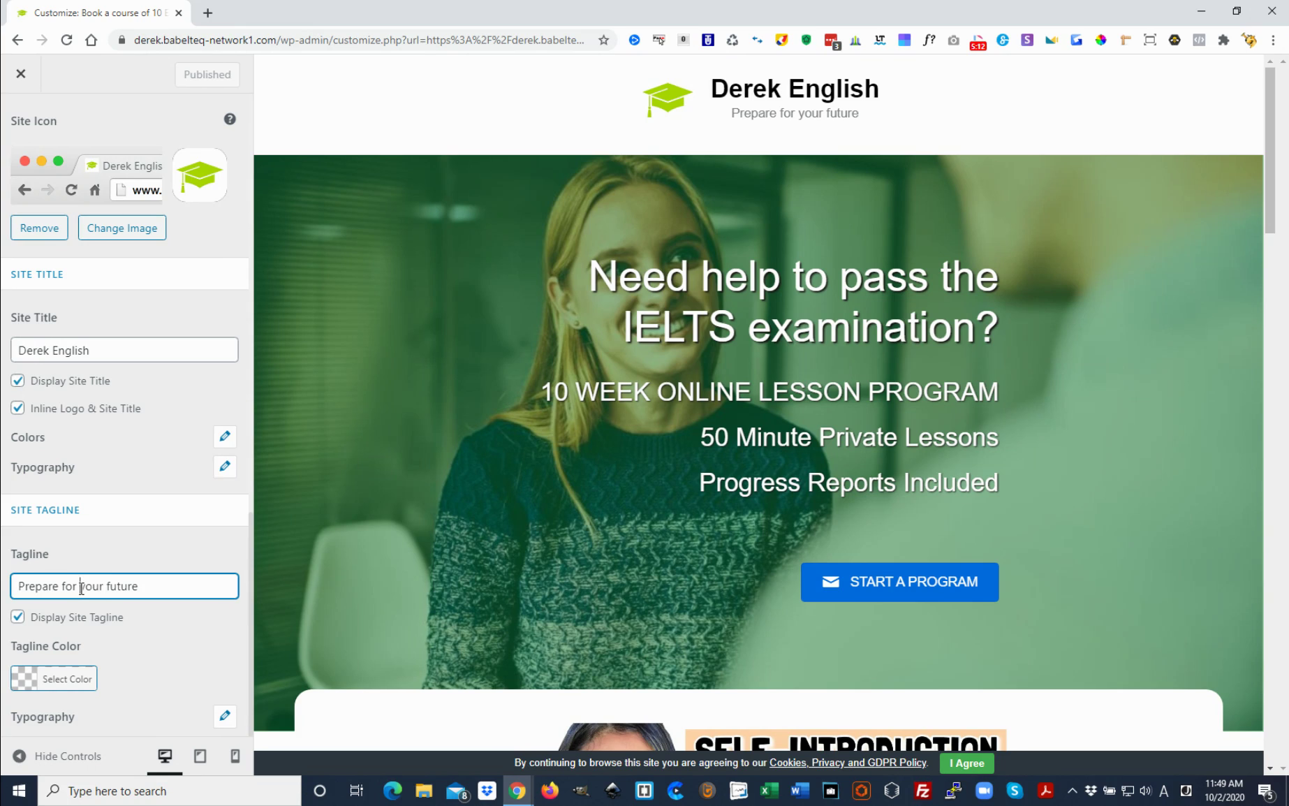
left_click_drag(81, 588, 105, 587)
type("a great")
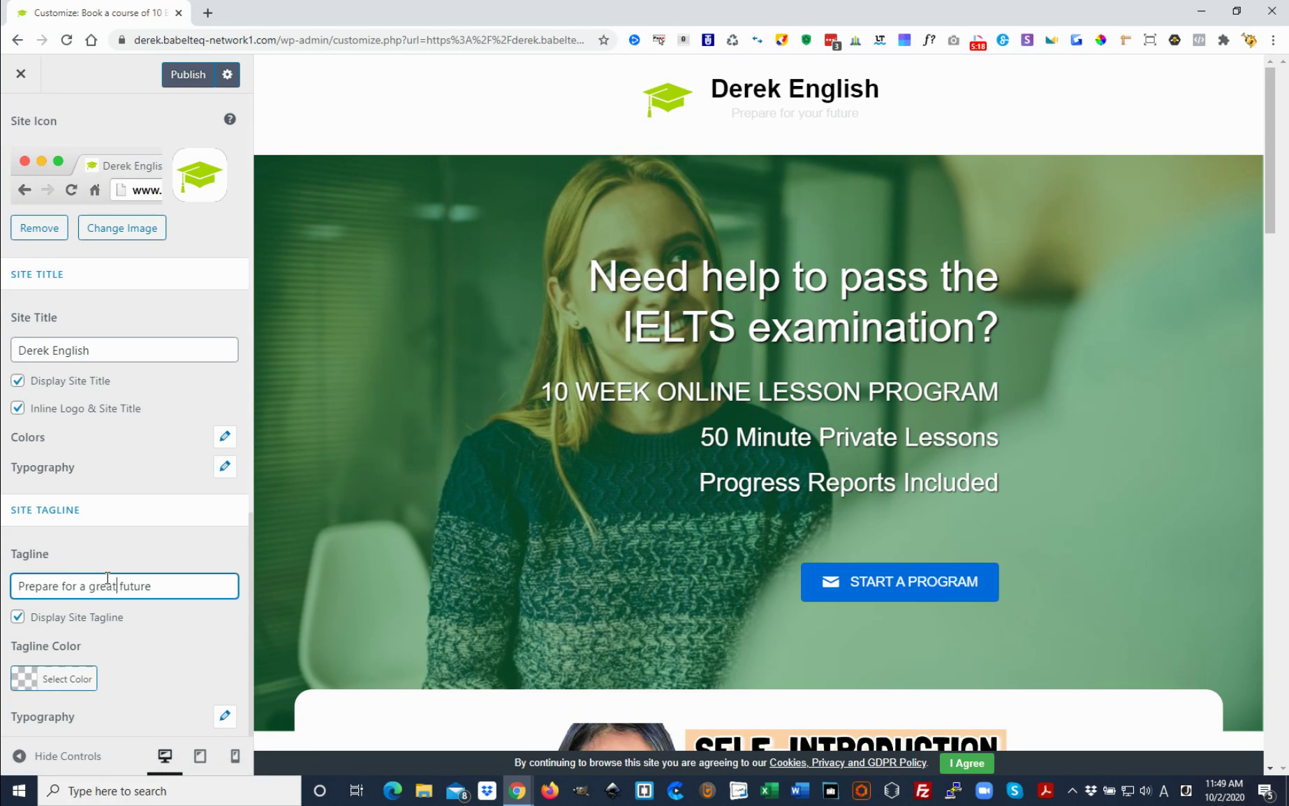
left_click(161, 585)
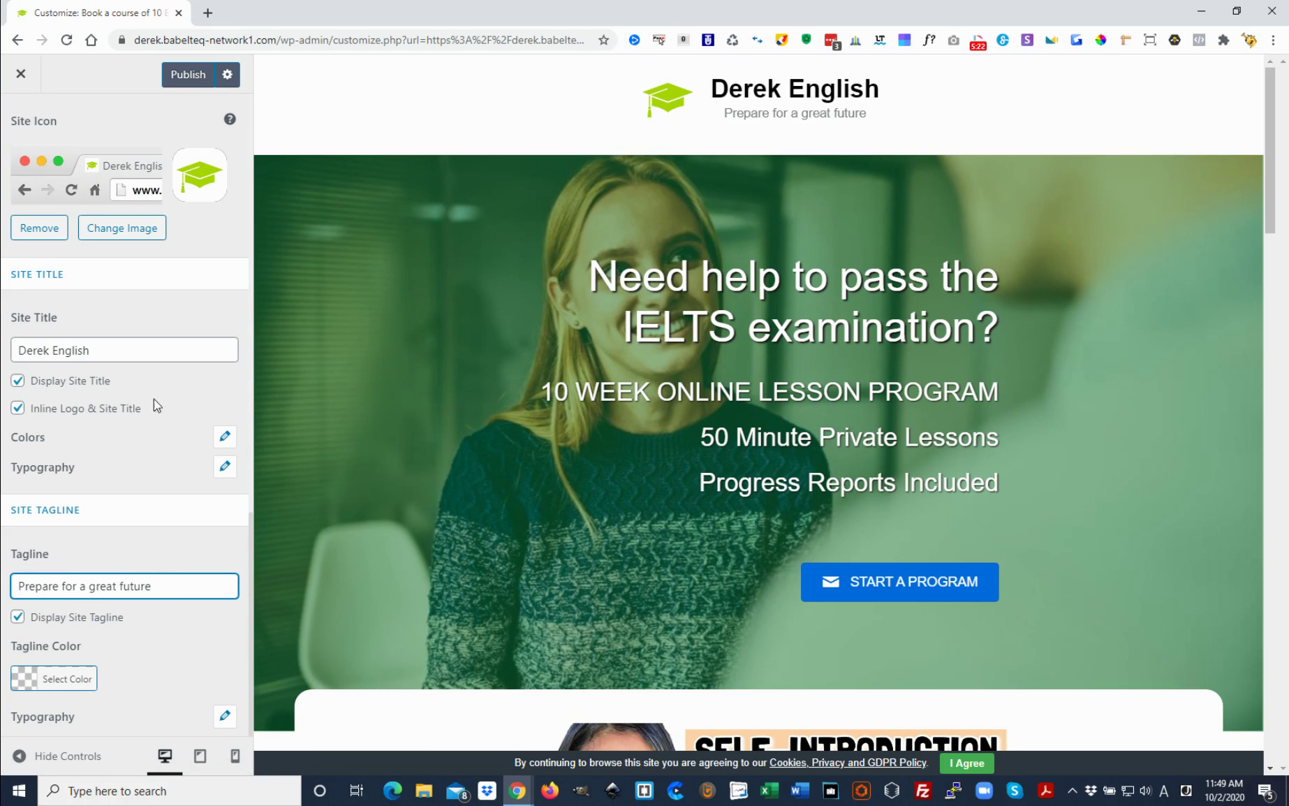
left_click(183, 78)
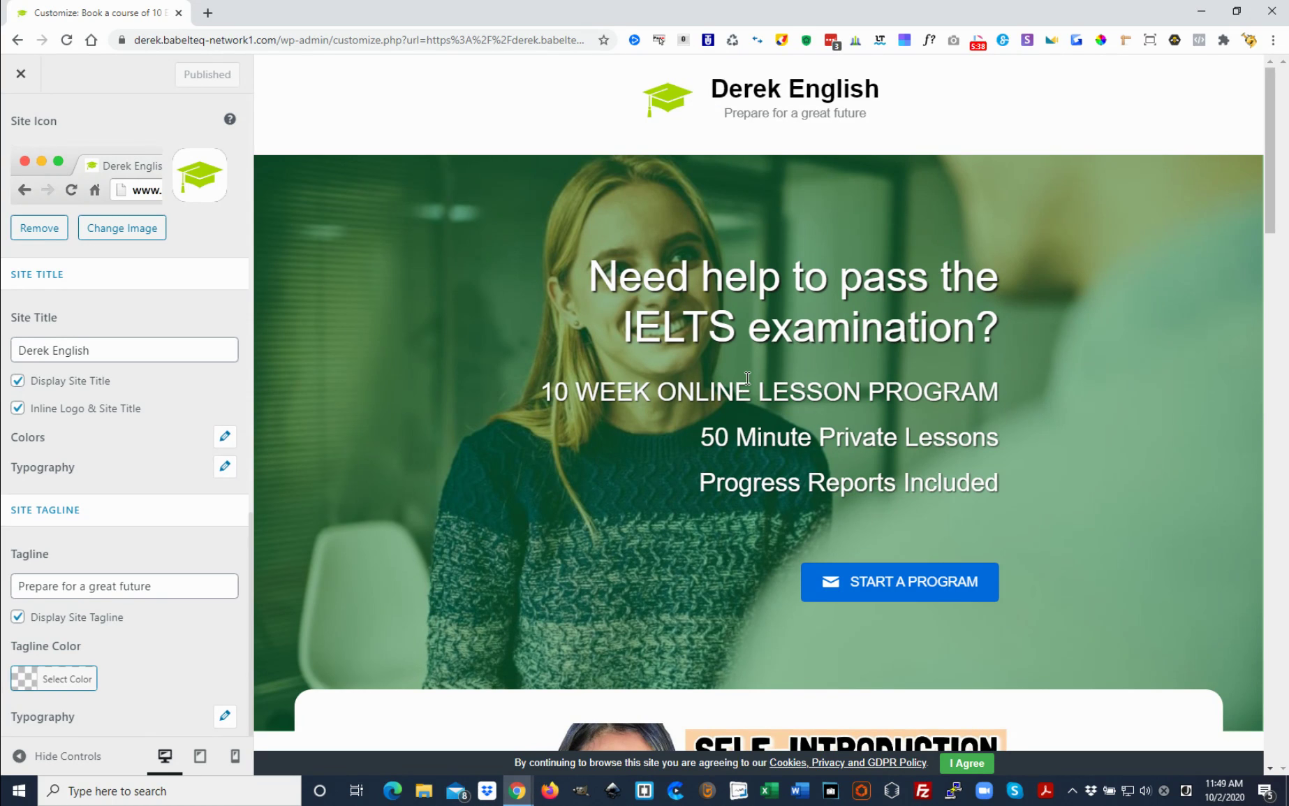
Open the Footer Bar settings for the menu links at the end of the page preview
scroll(747, 377, "down", 12)
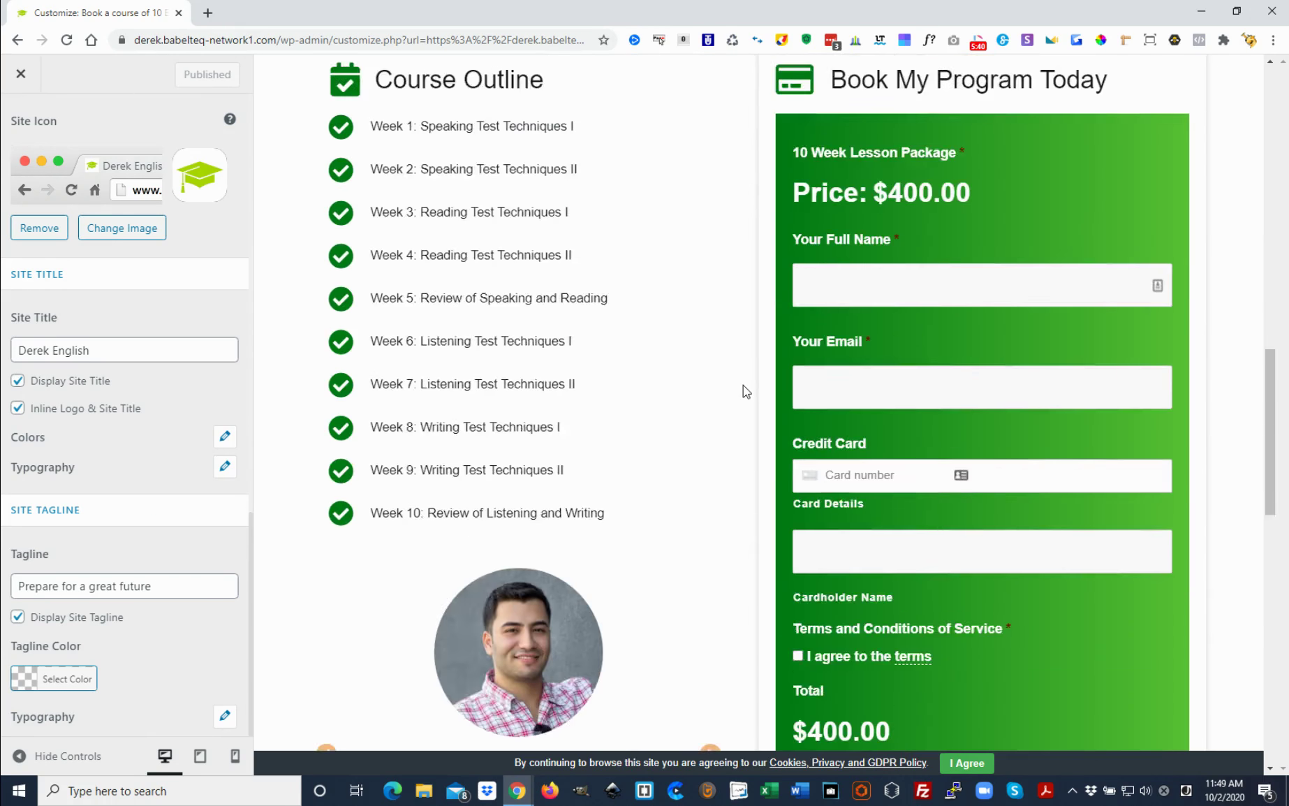
scroll(744, 385, "down", 15)
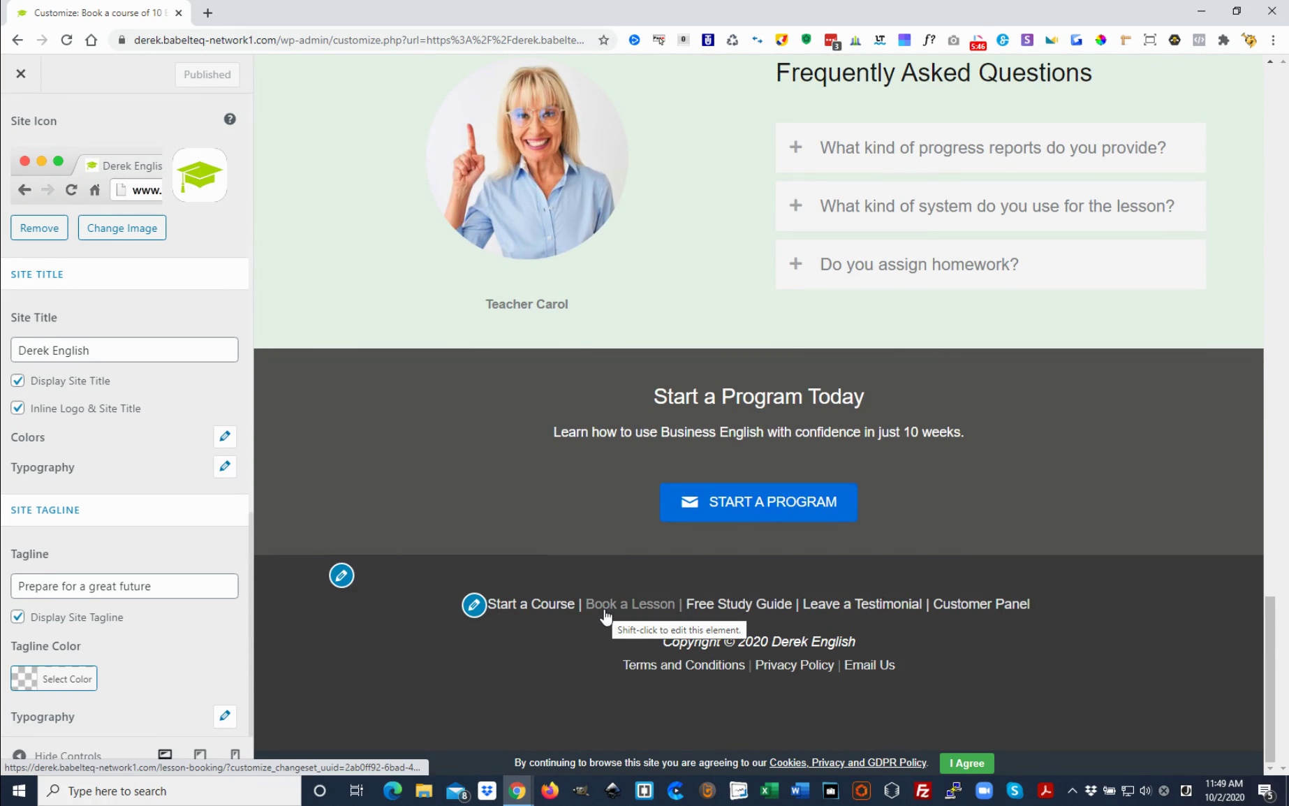
left_click(475, 609)
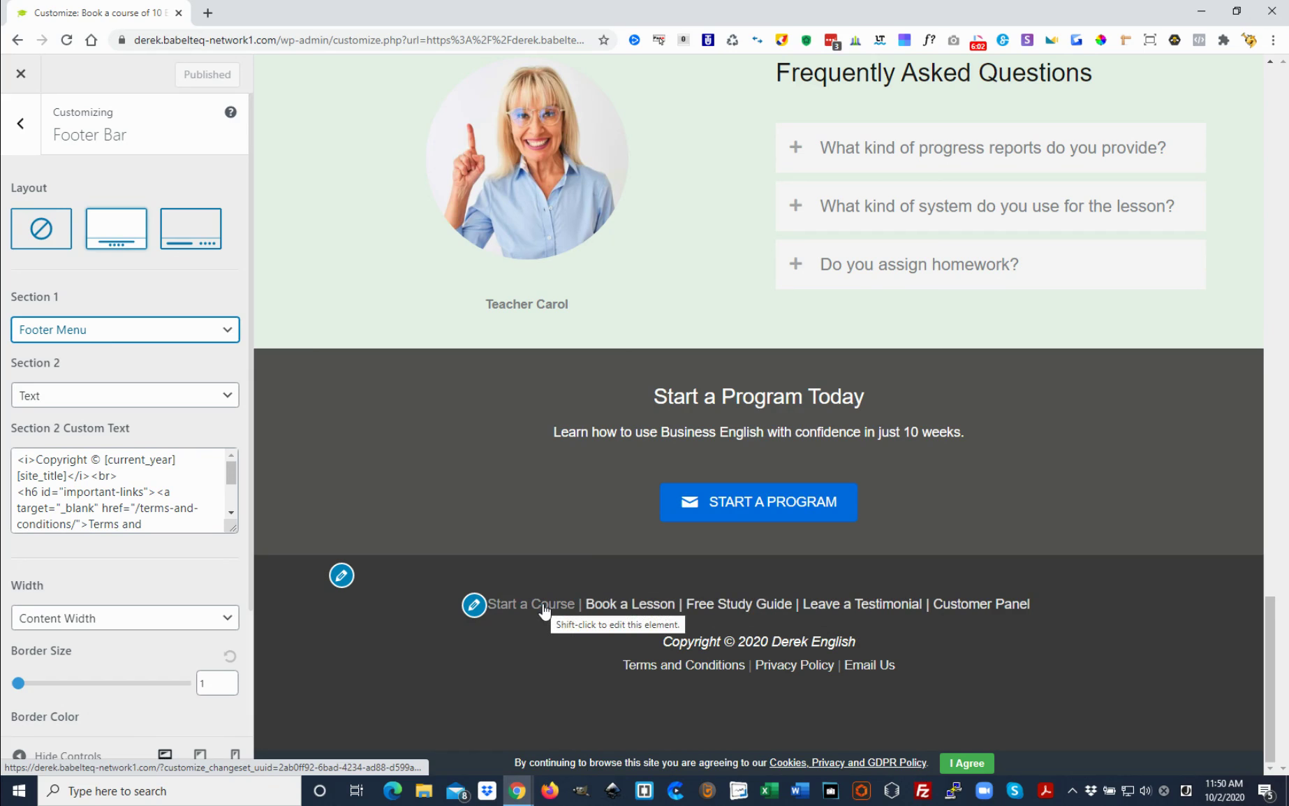
Set Section 1 of the footer bar to None and switch it back to Footer Menu
left_click(103, 340)
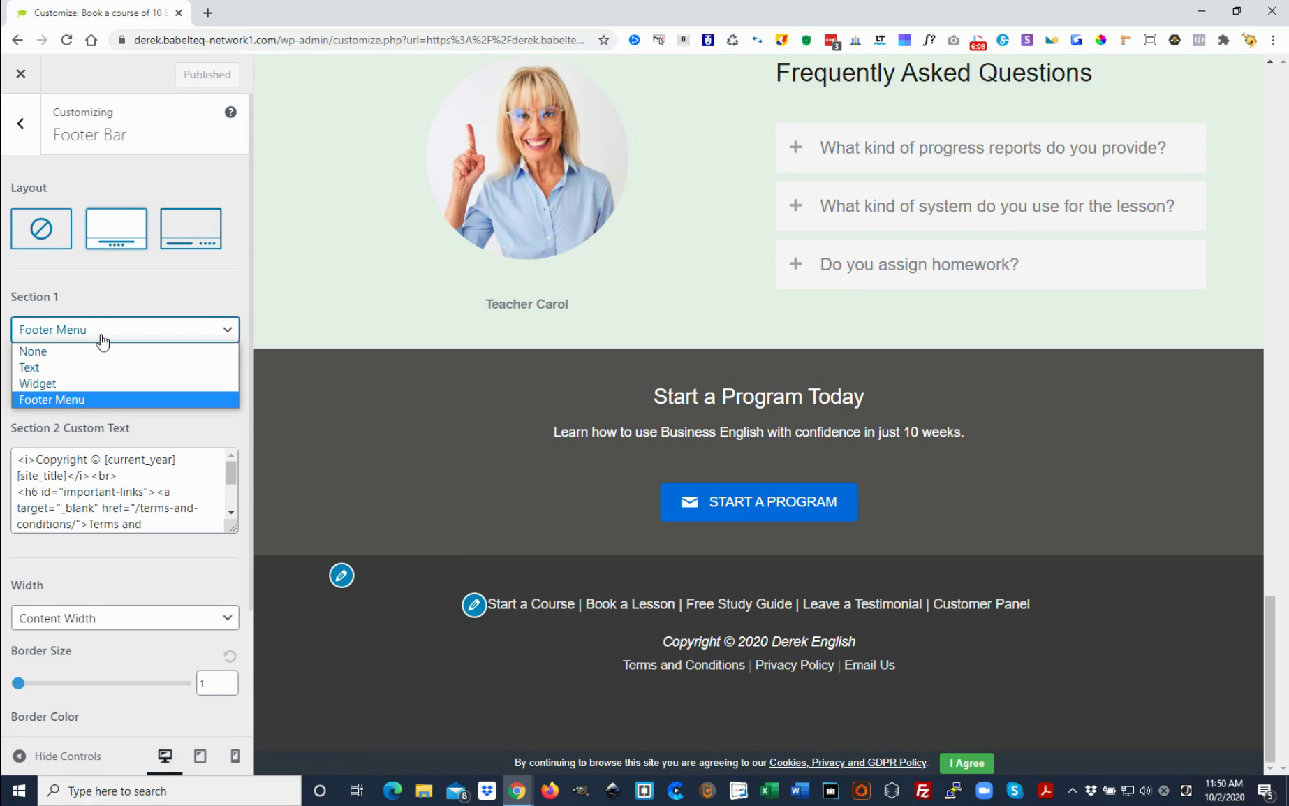
left_click(70, 353)
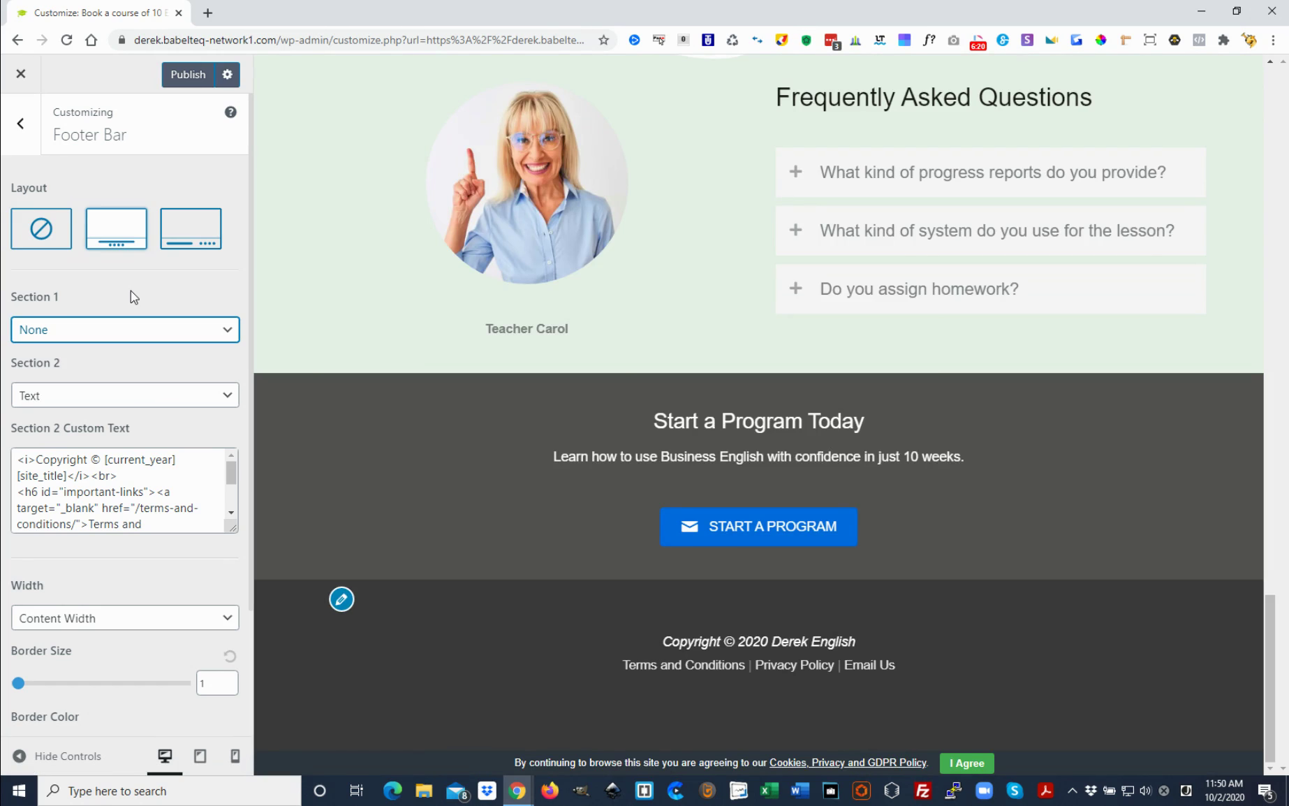
left_click(124, 334)
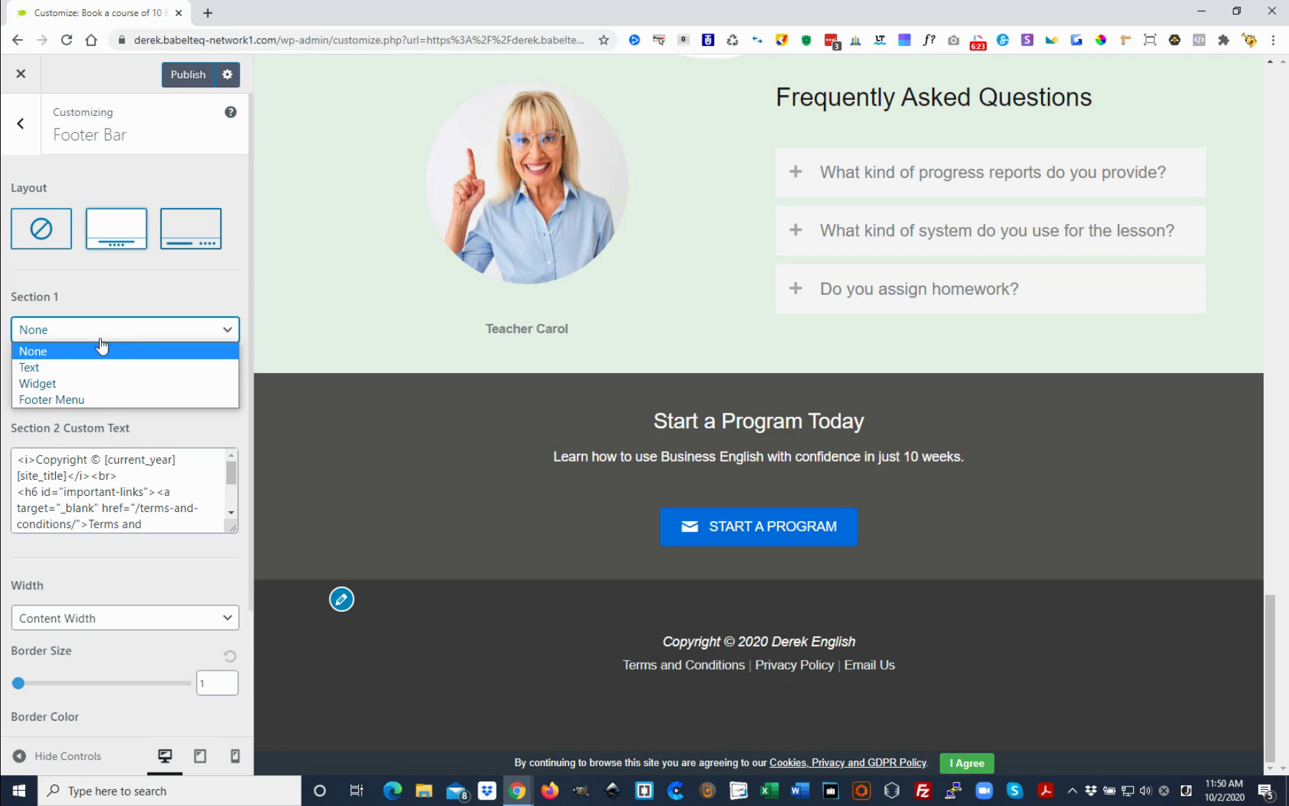
left_click(106, 399)
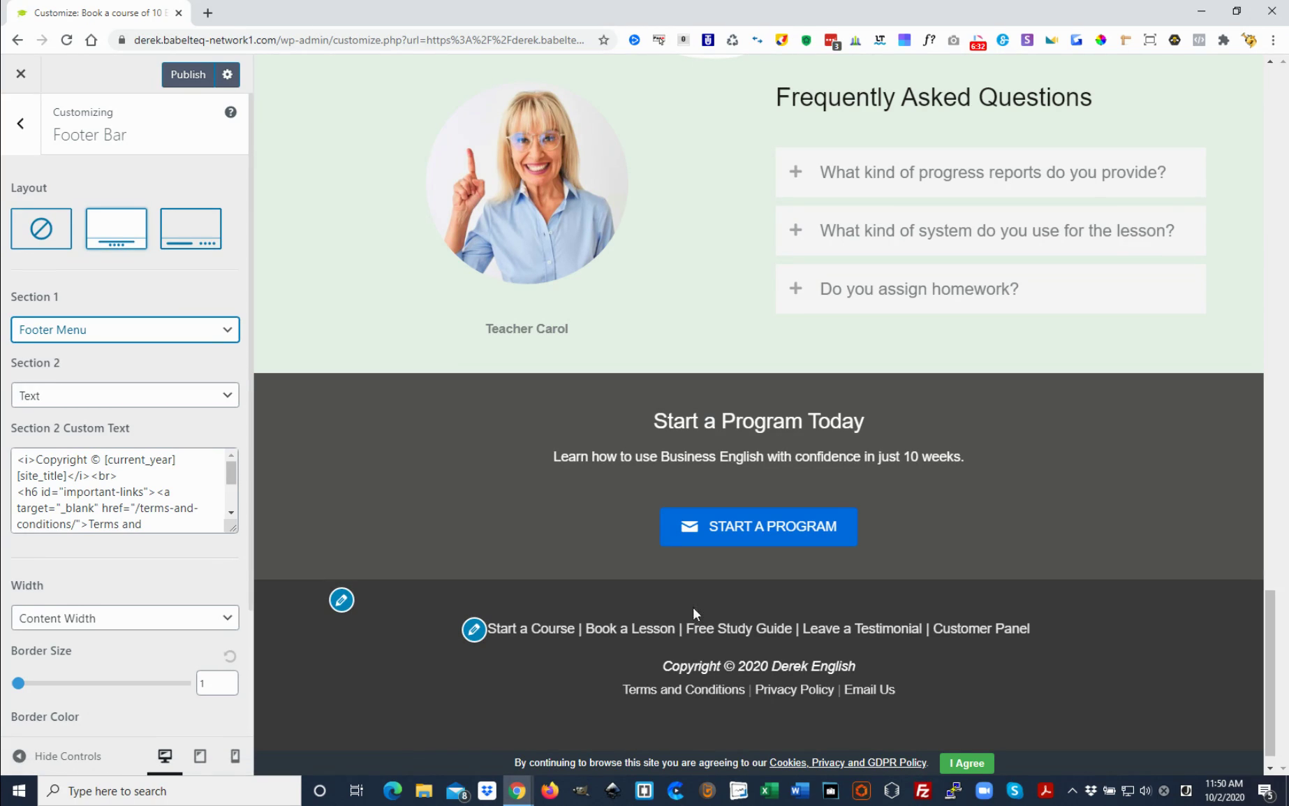
Leave the Footer Bar settings and close the customizer, discarding the unpublished changes, to return to the front page
scroll(736, 672, "down", 1)
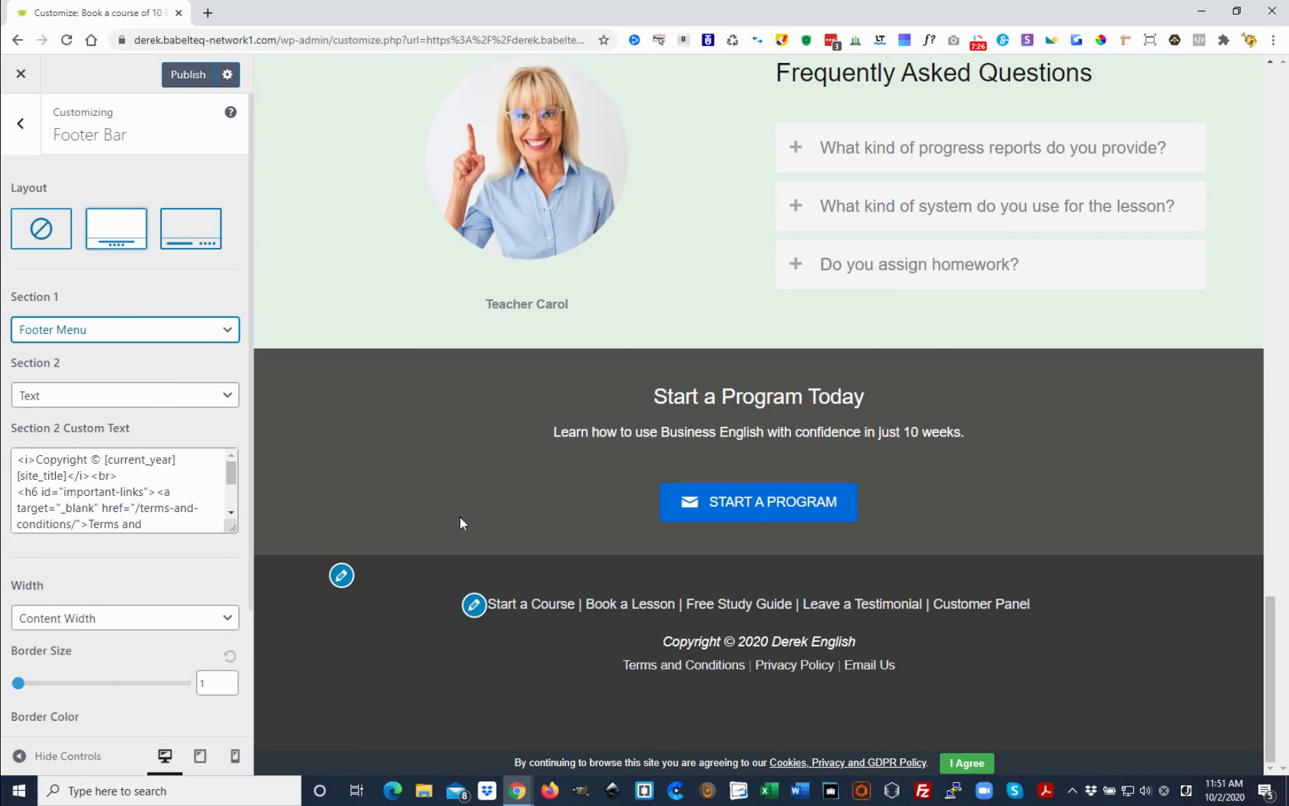
scroll(398, 450, "up", 2)
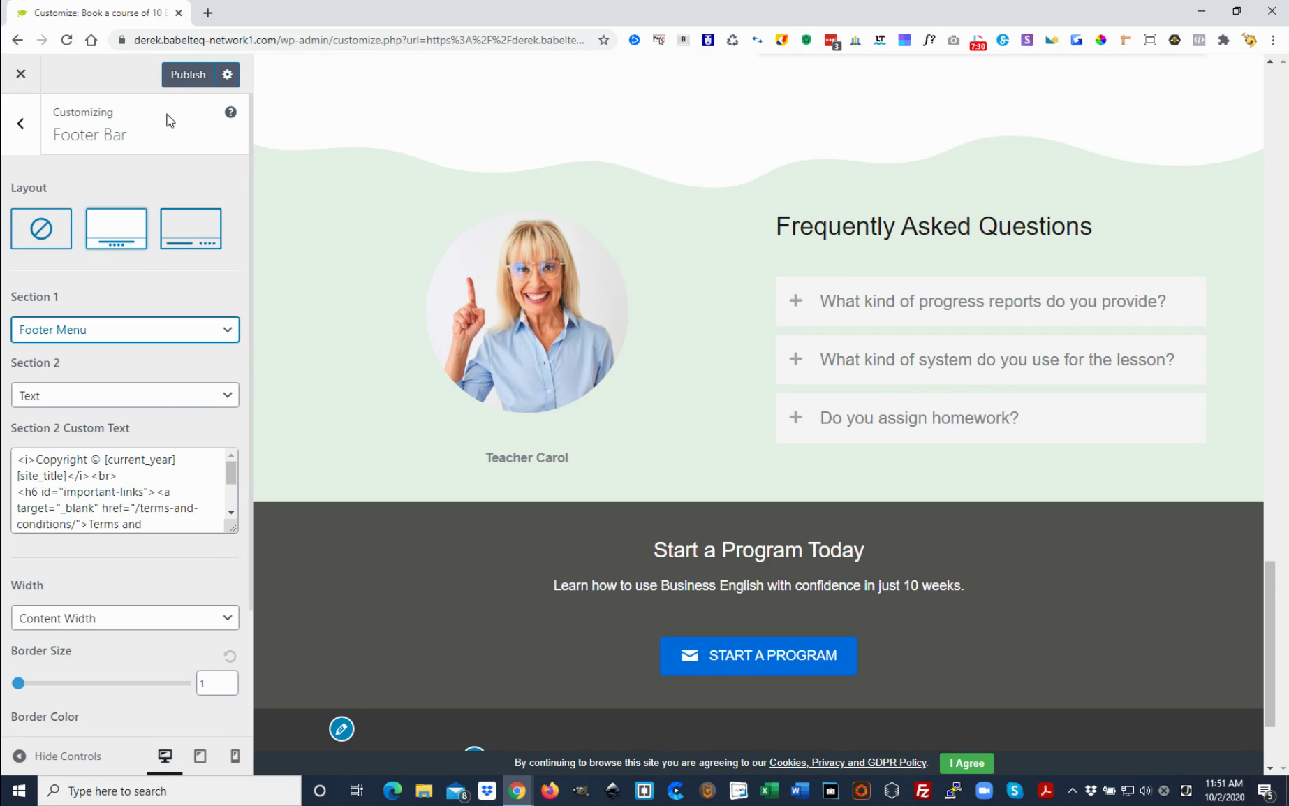
left_click(180, 78)
left_click(23, 127)
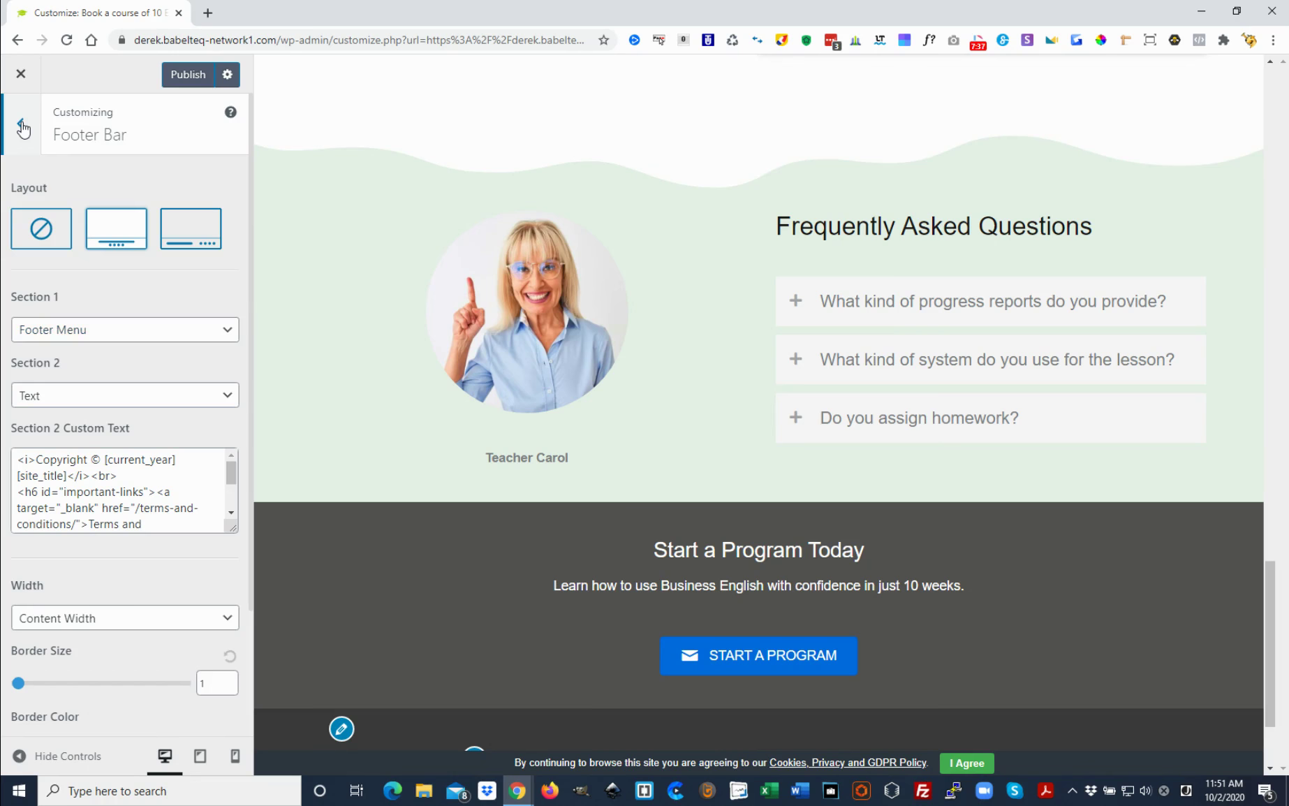
left_click(23, 74)
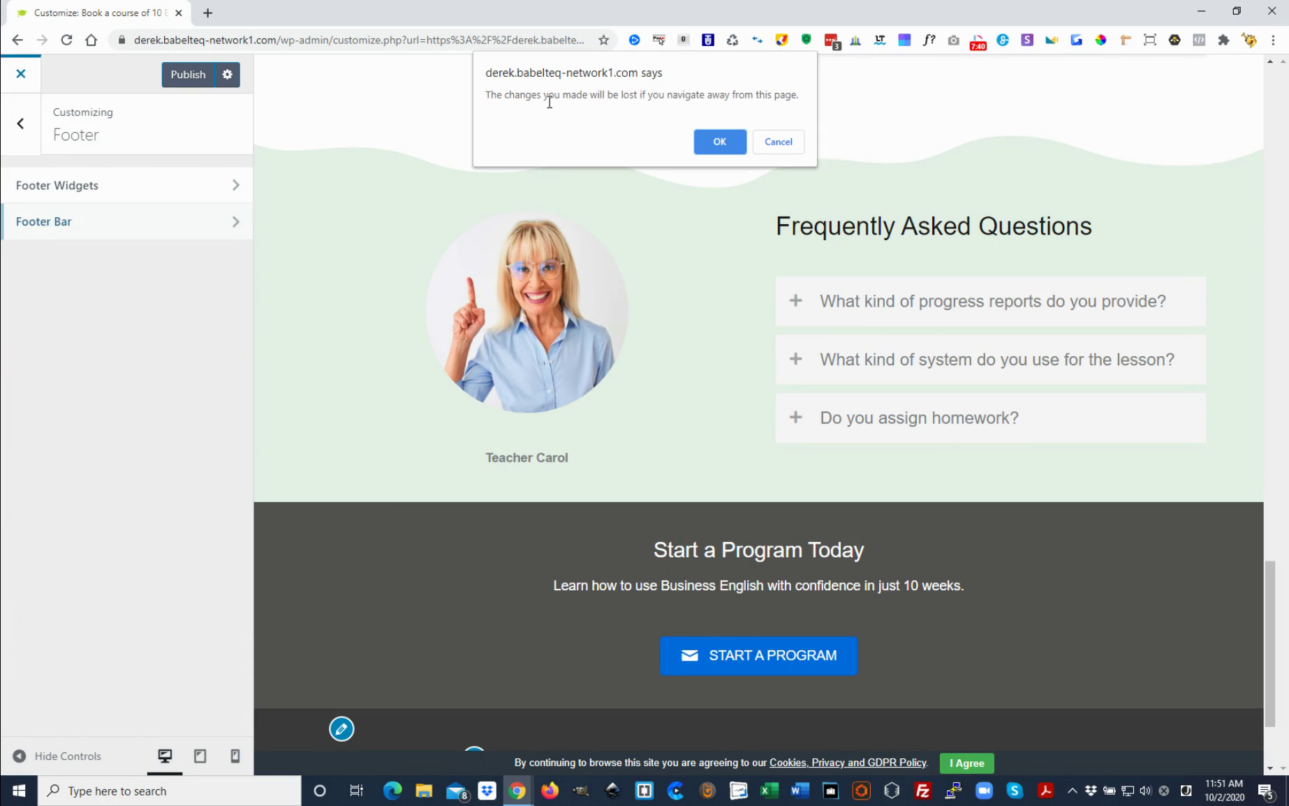
left_click(702, 136)
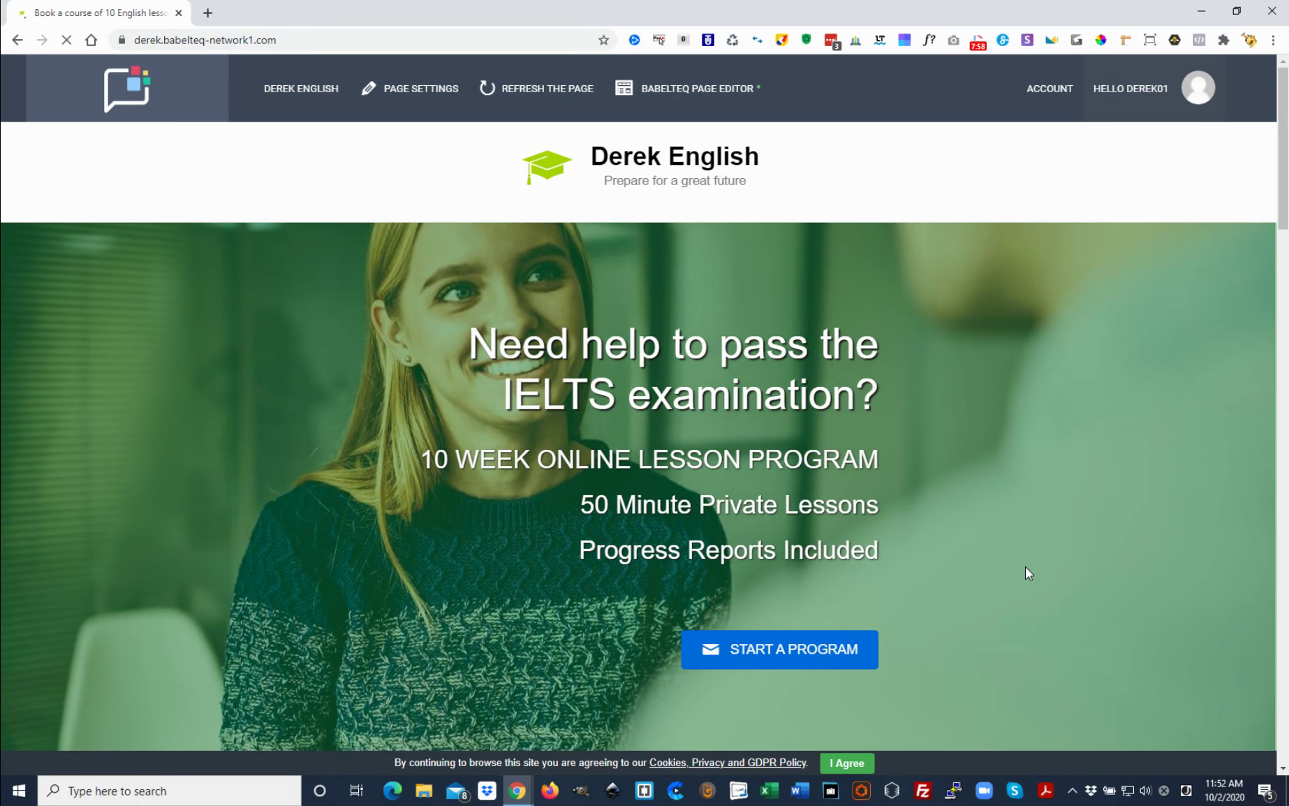
Open the front page in the page editor and look over the editable heading and text modules in the hero section
scroll(1026, 566, "down", 1)
scroll(866, 577, "up", 1)
left_click(701, 99)
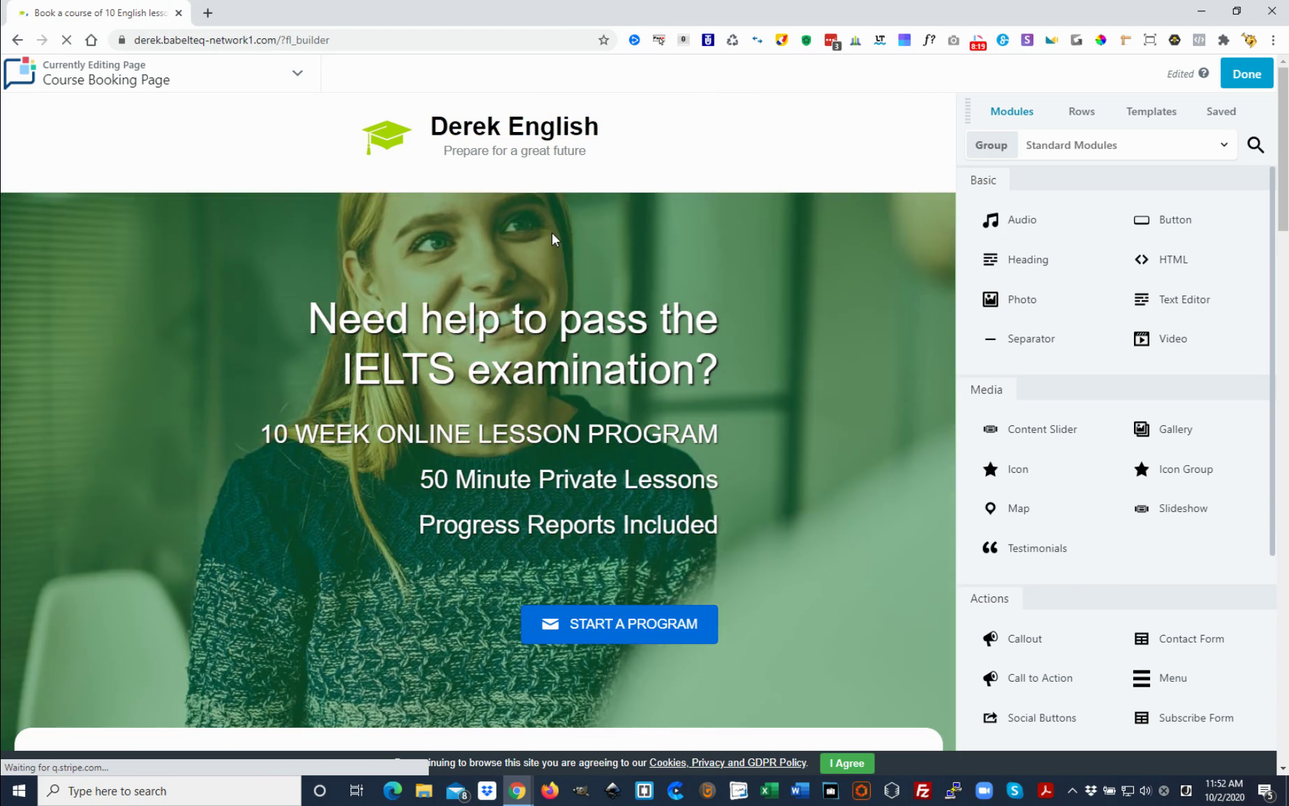
mouse_move(552, 234)
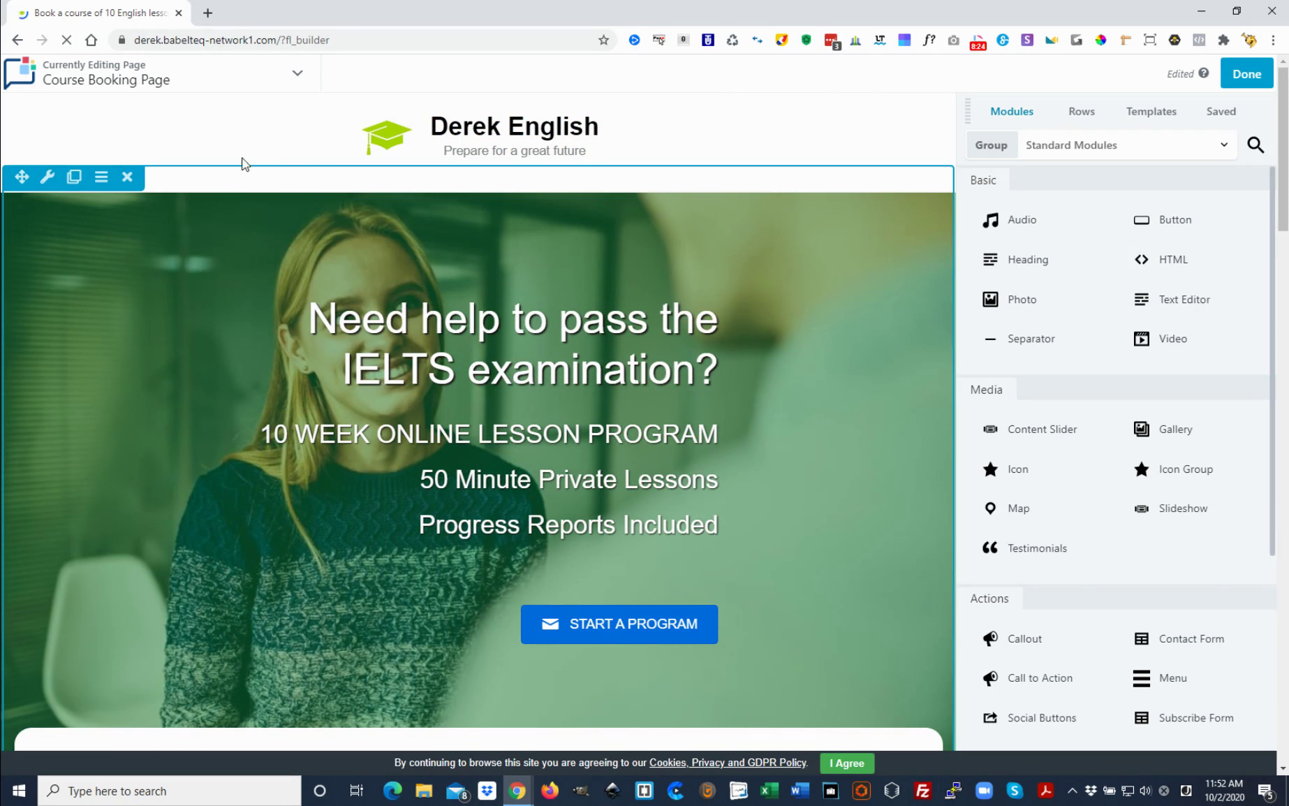
mouse_move(344, 323)
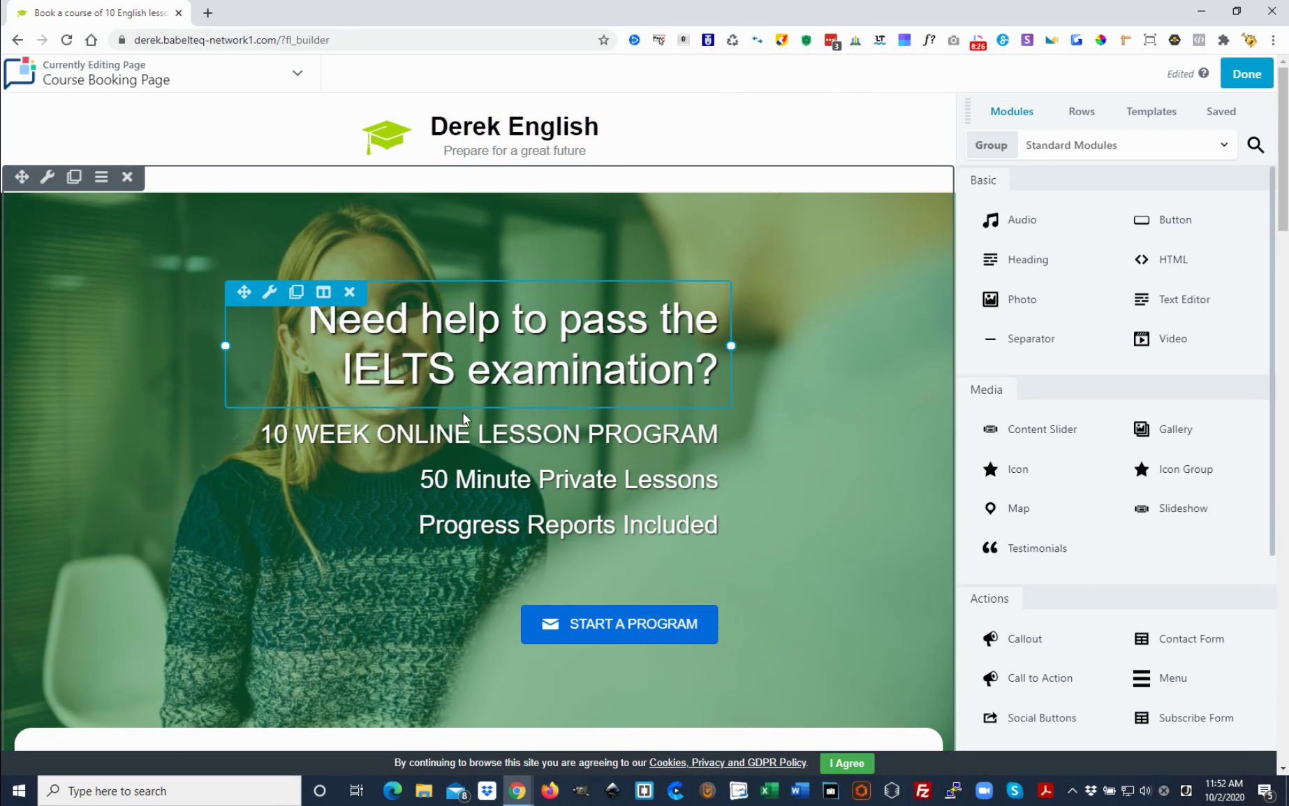
scroll(512, 489, "down", 1)
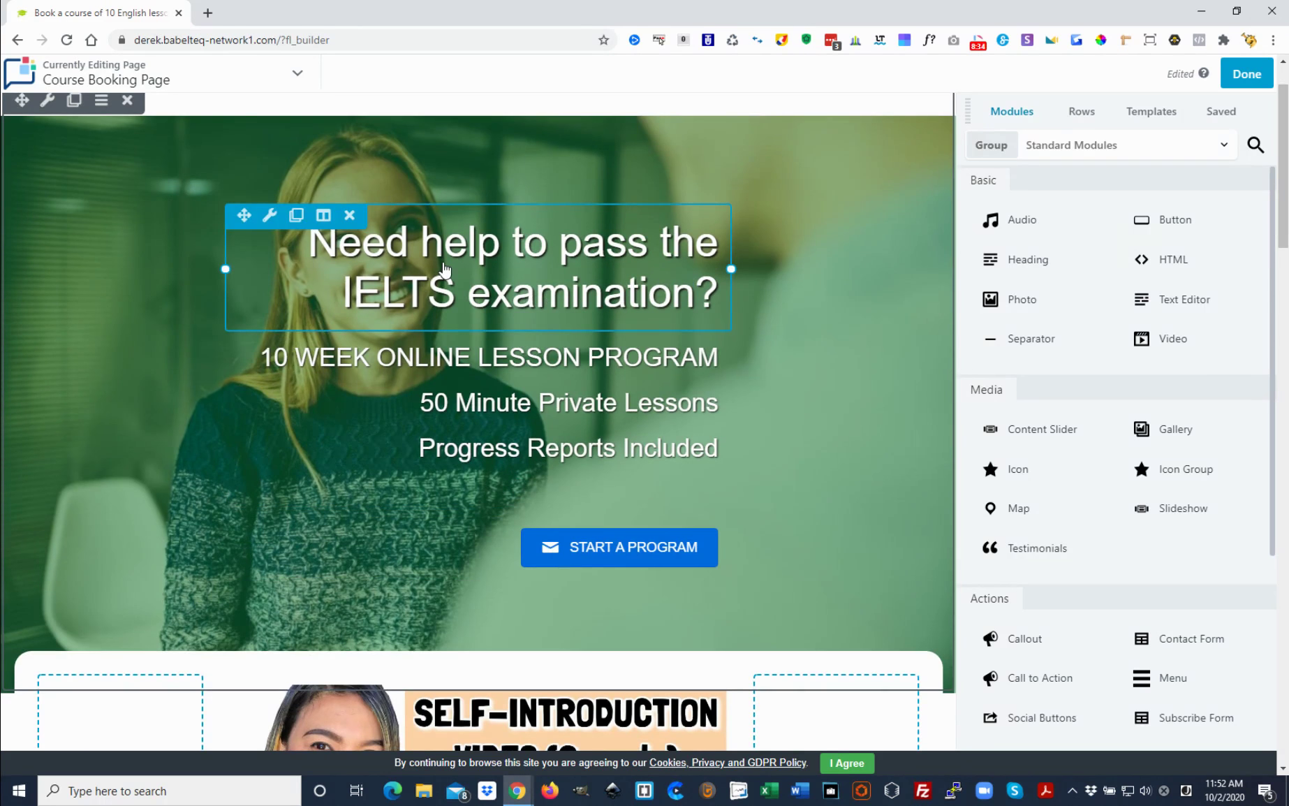
scroll(463, 391, "down", 1)
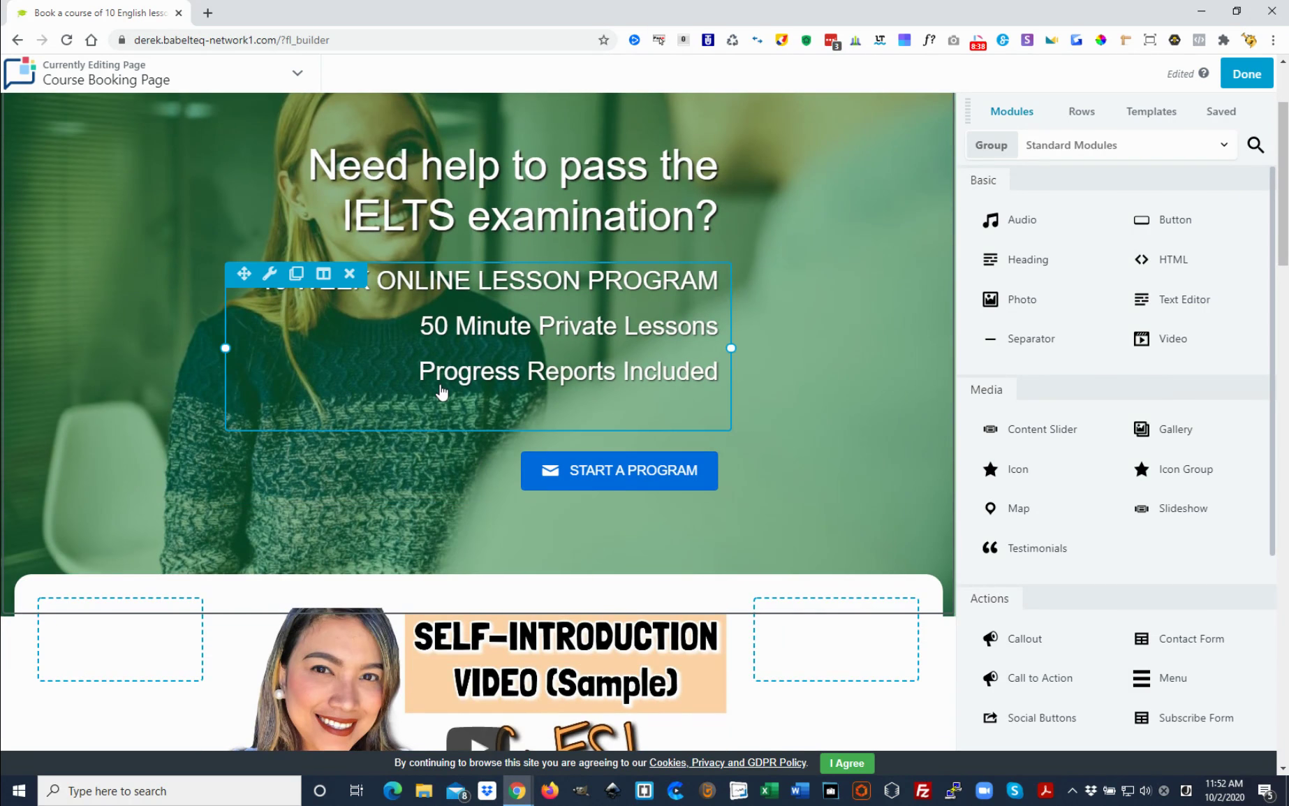
scroll(442, 392, "up", 1)
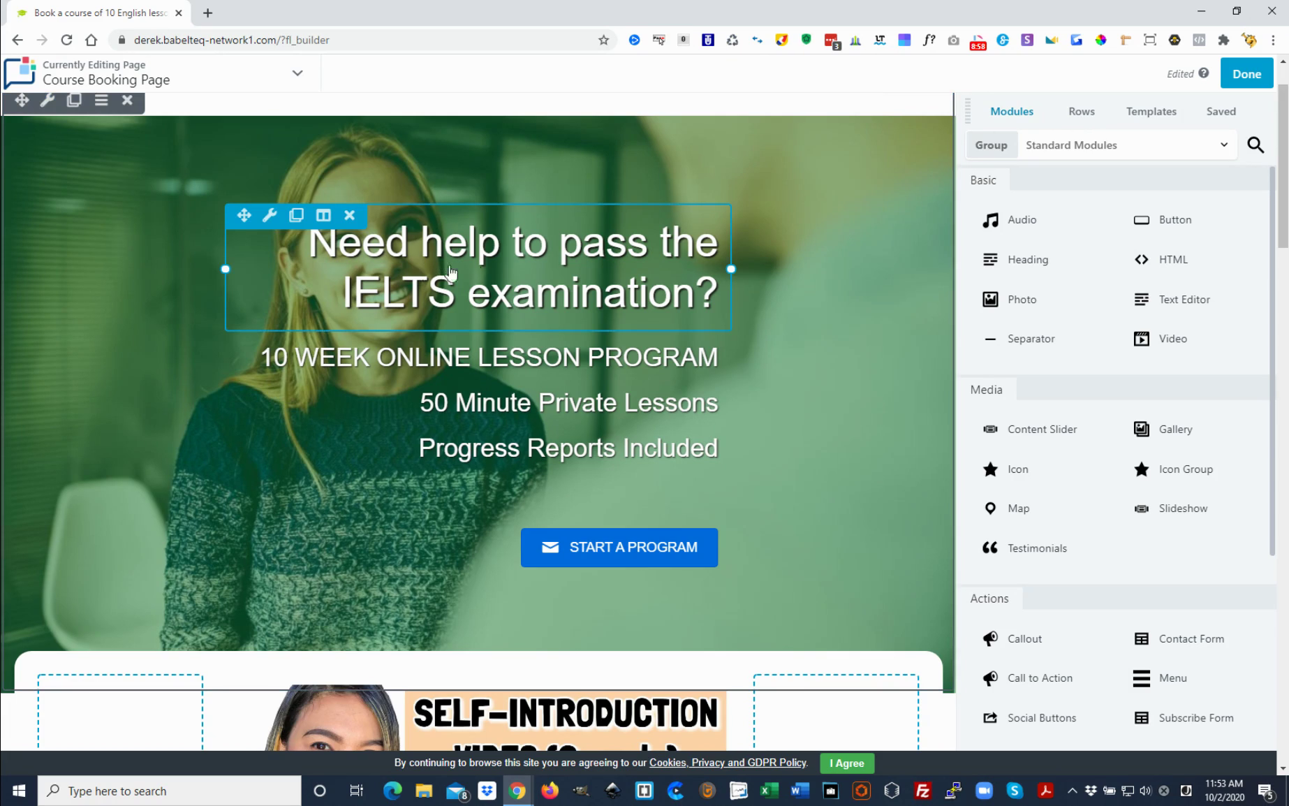
scroll(390, 323, "down", 1)
scroll(391, 323, "down", 2)
scroll(352, 315, "up", 2)
Change the hero heading to "Need help to pass the TOEFL examination?" and publish the page
left_click(536, 277)
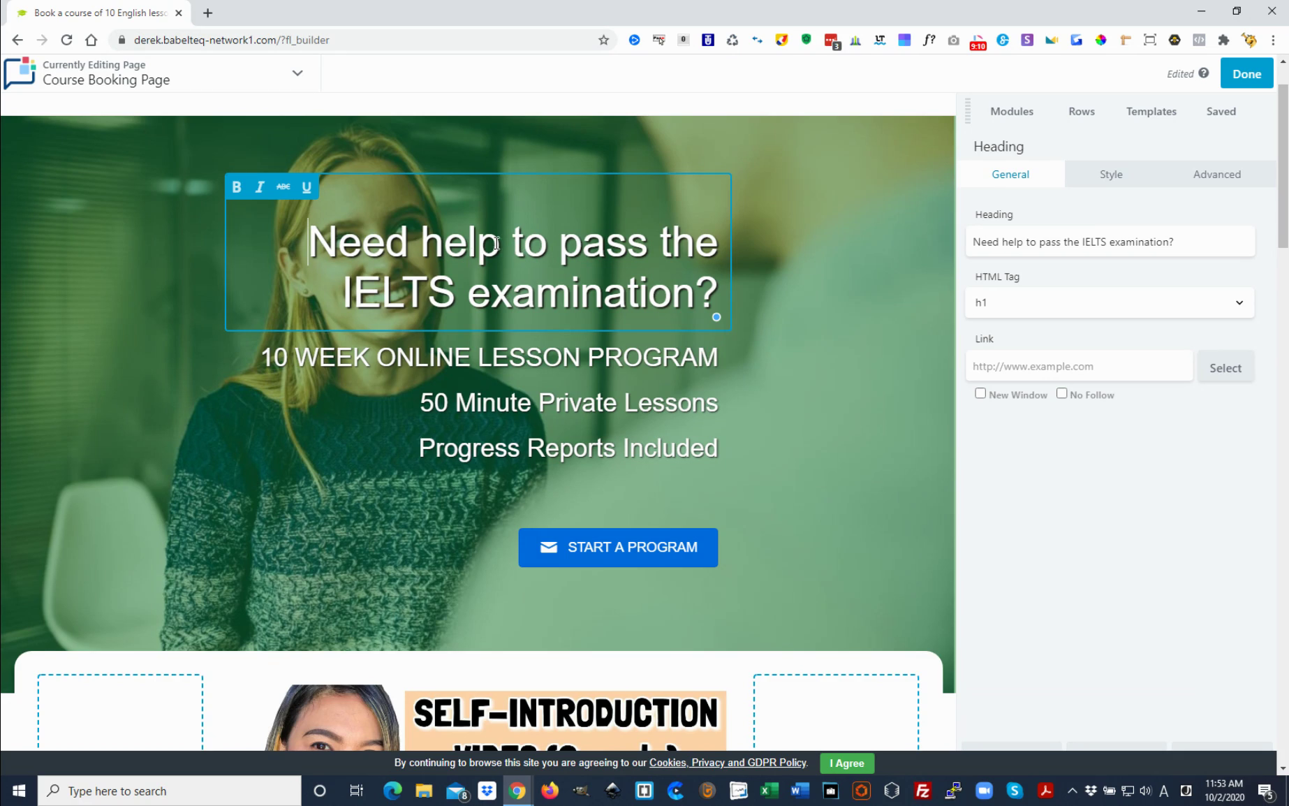
left_click(1104, 245)
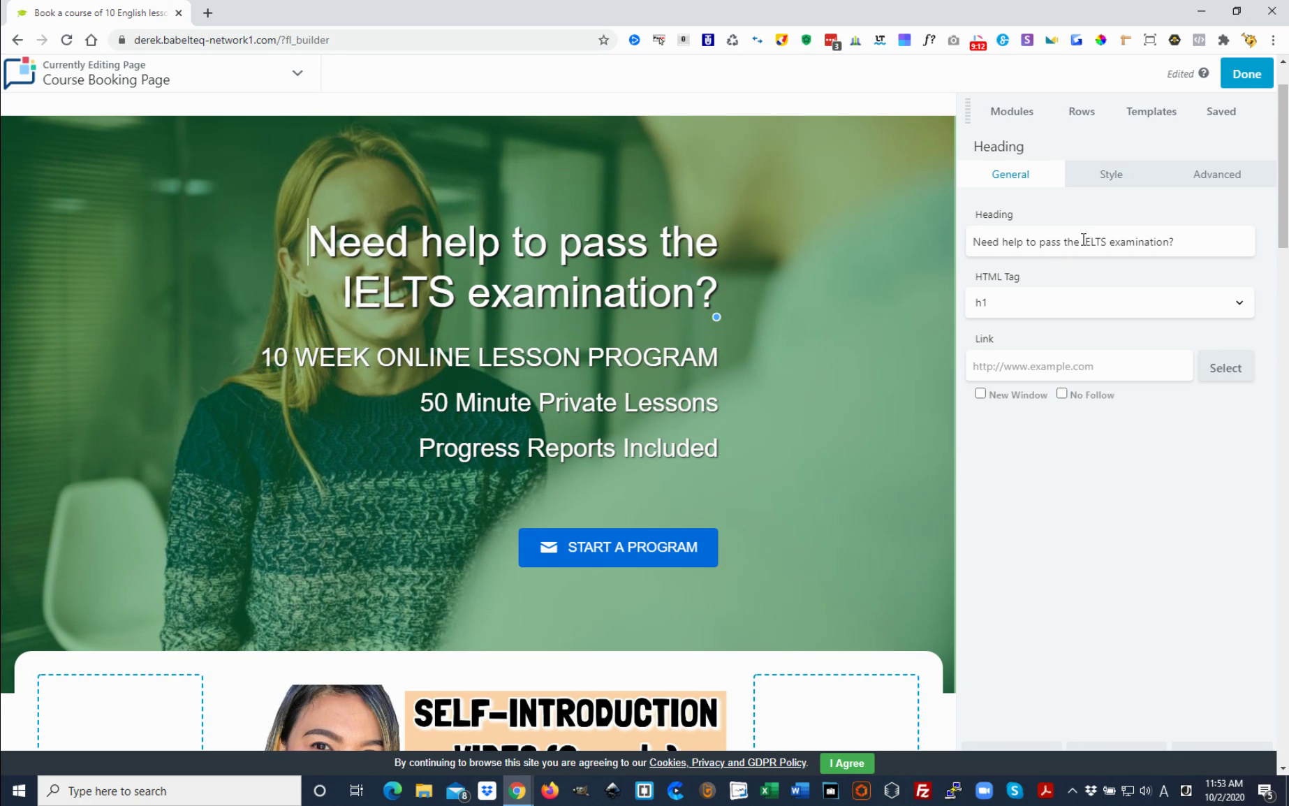
left_click_drag(1082, 241, 1107, 240)
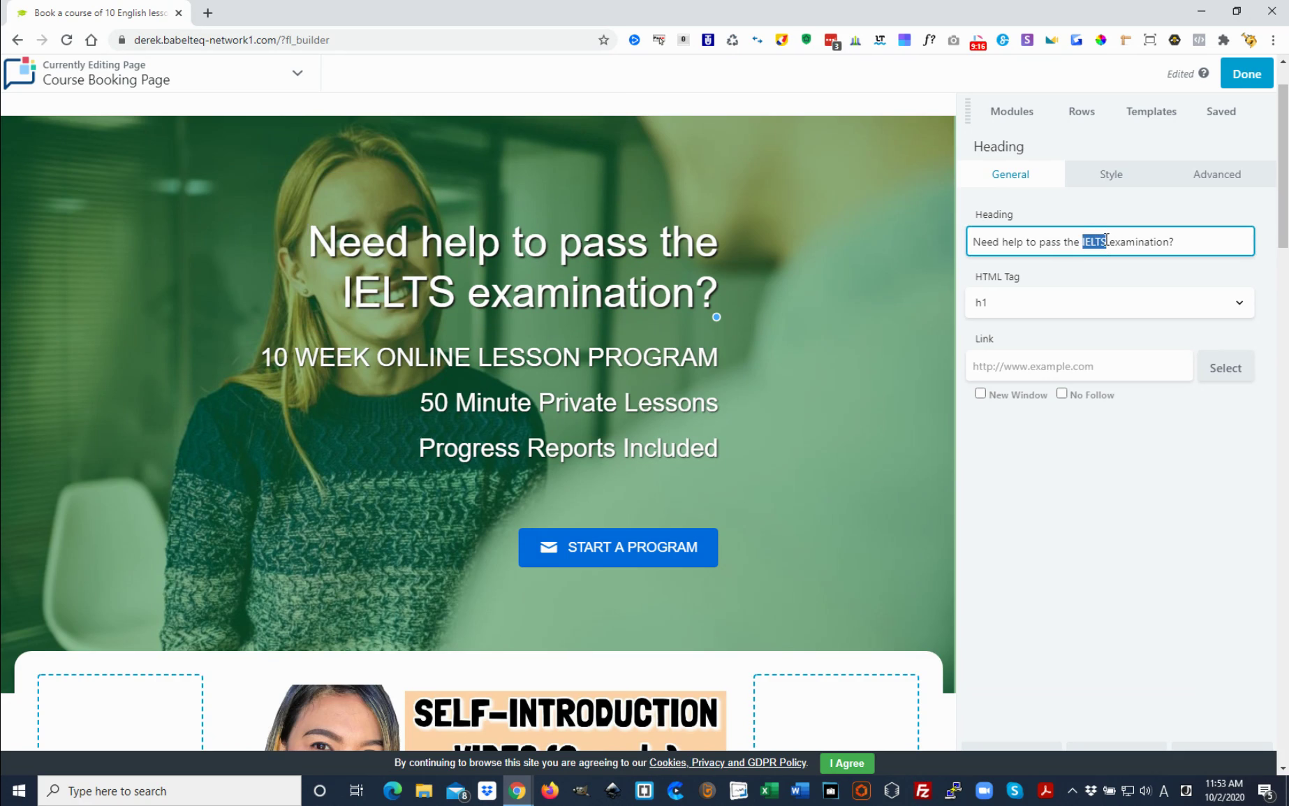
type("TOE")
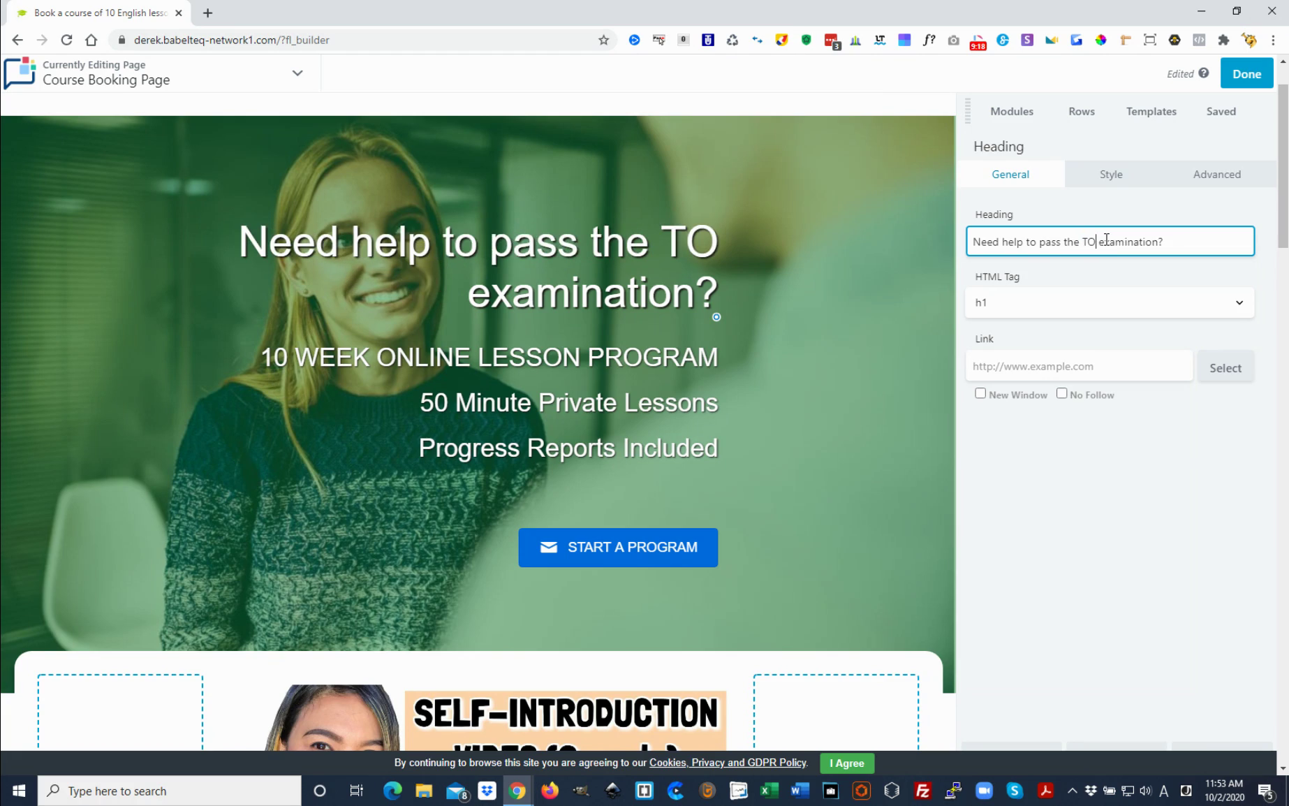
type("FL")
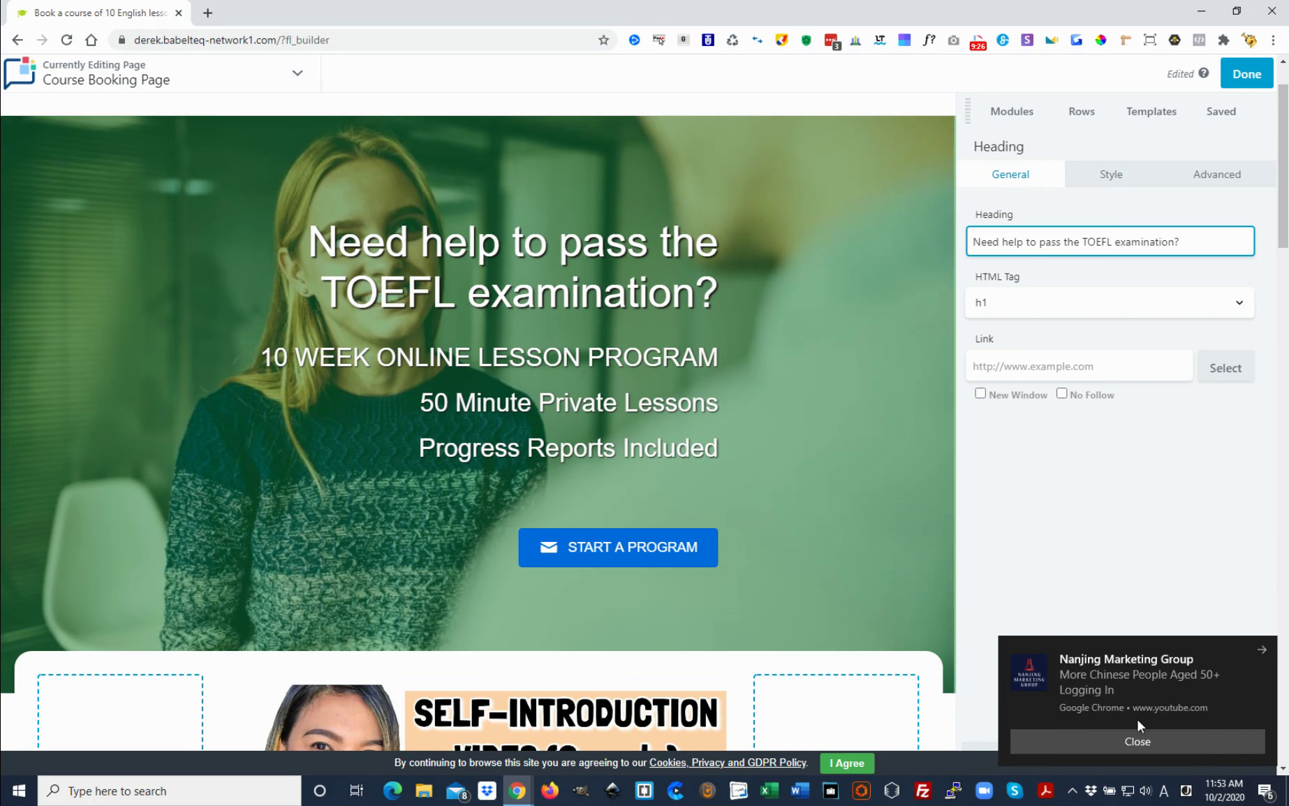
left_click(1159, 743)
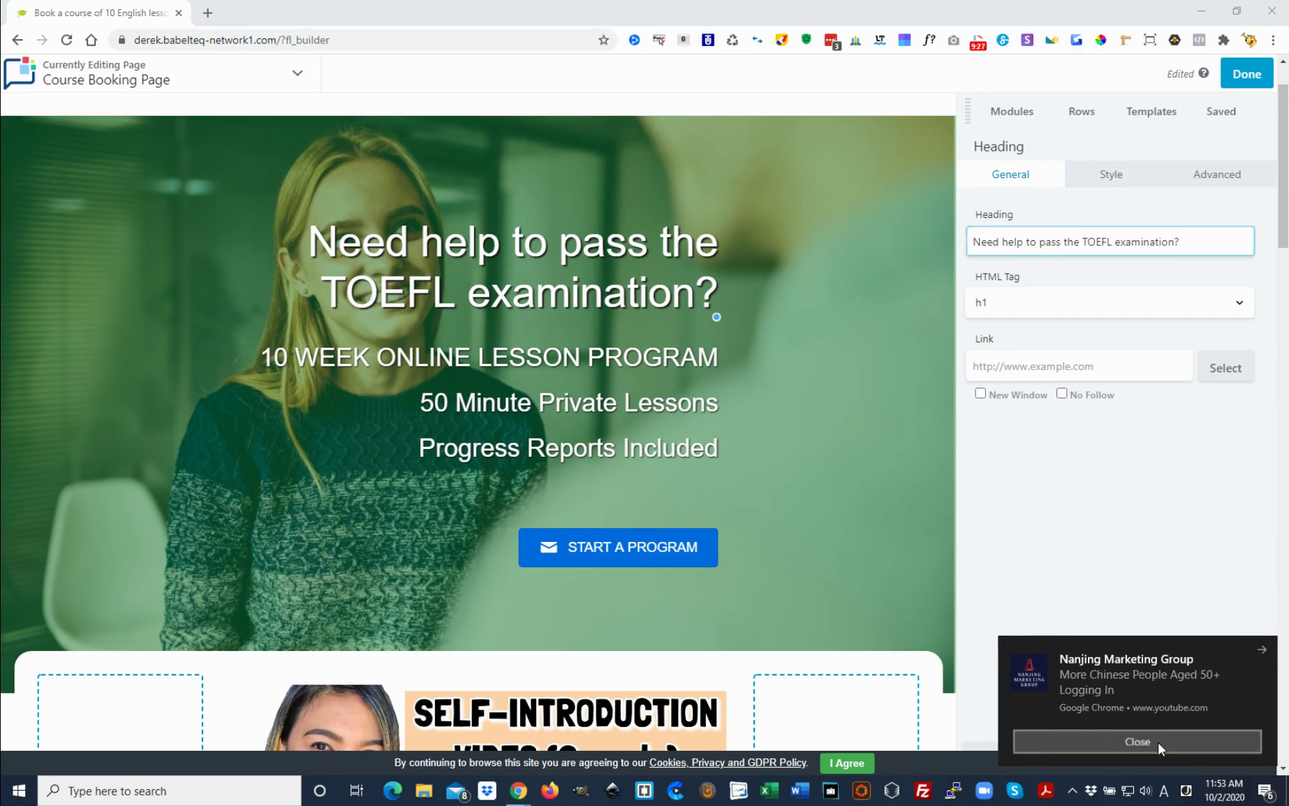
left_click(1250, 75)
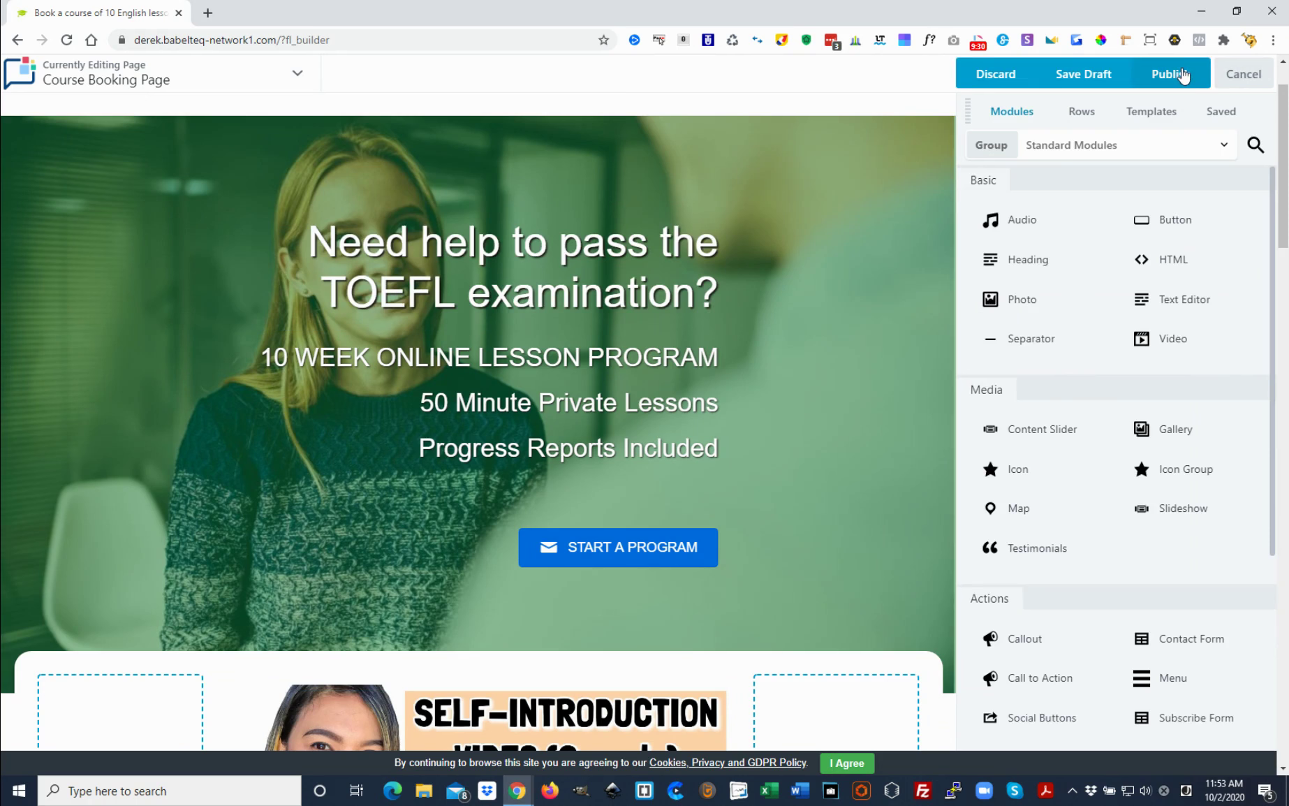
left_click(1184, 74)
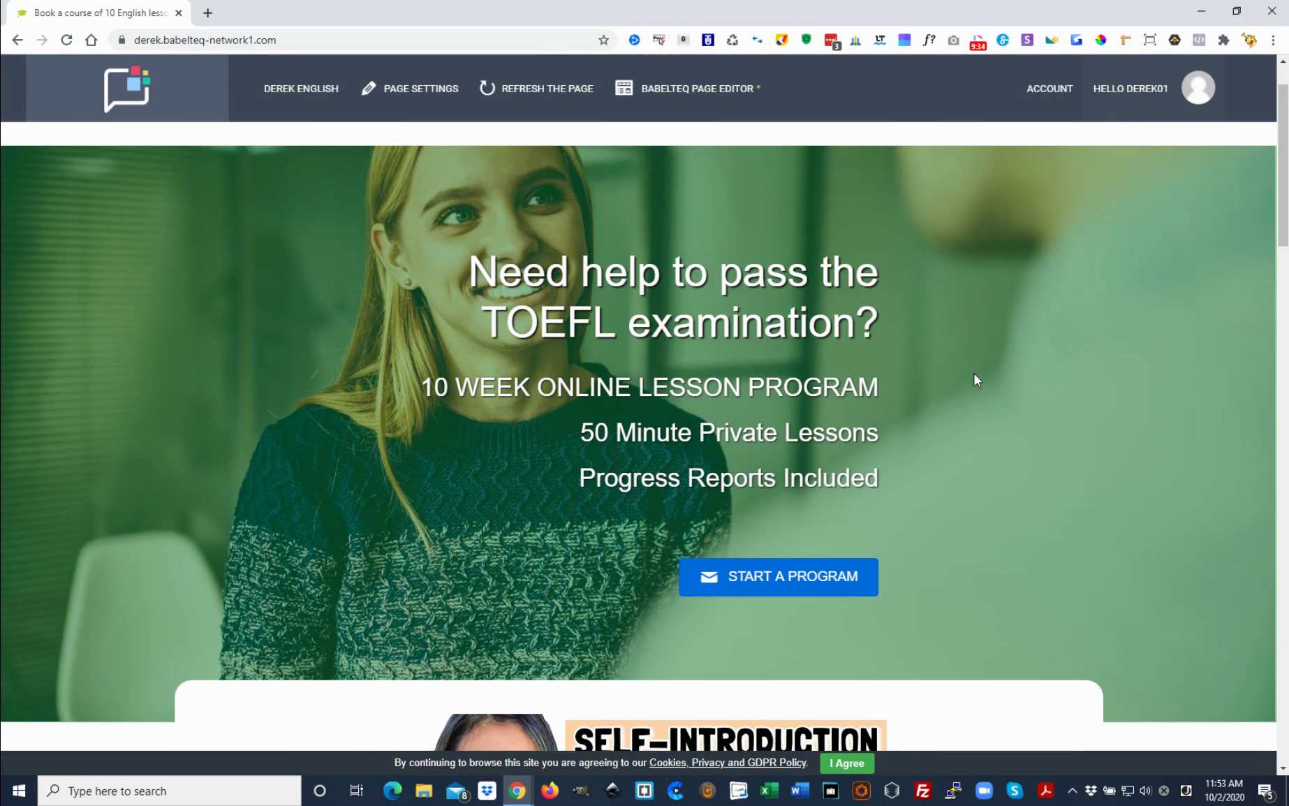
Refresh the published page and review the hero section, introduction video and study program text
scroll(974, 374, "up", 1)
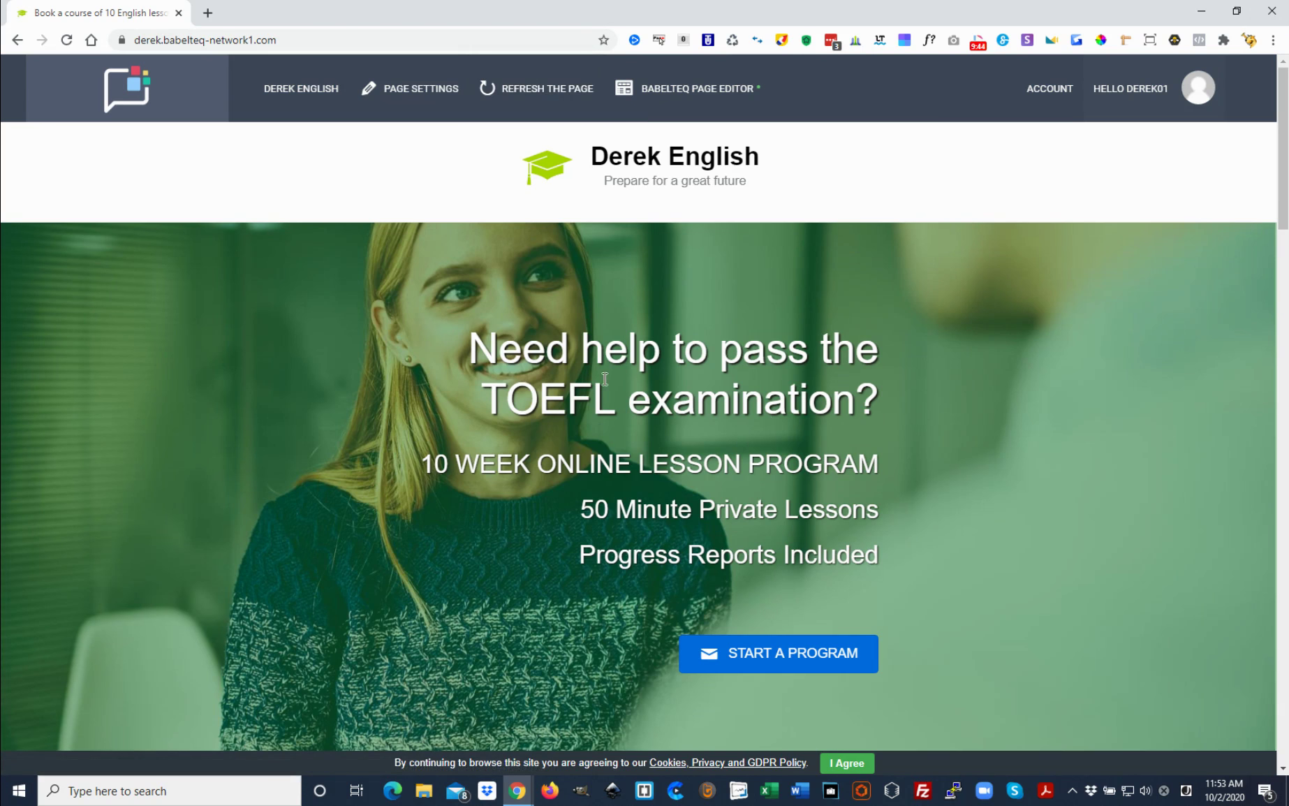
left_click(548, 99)
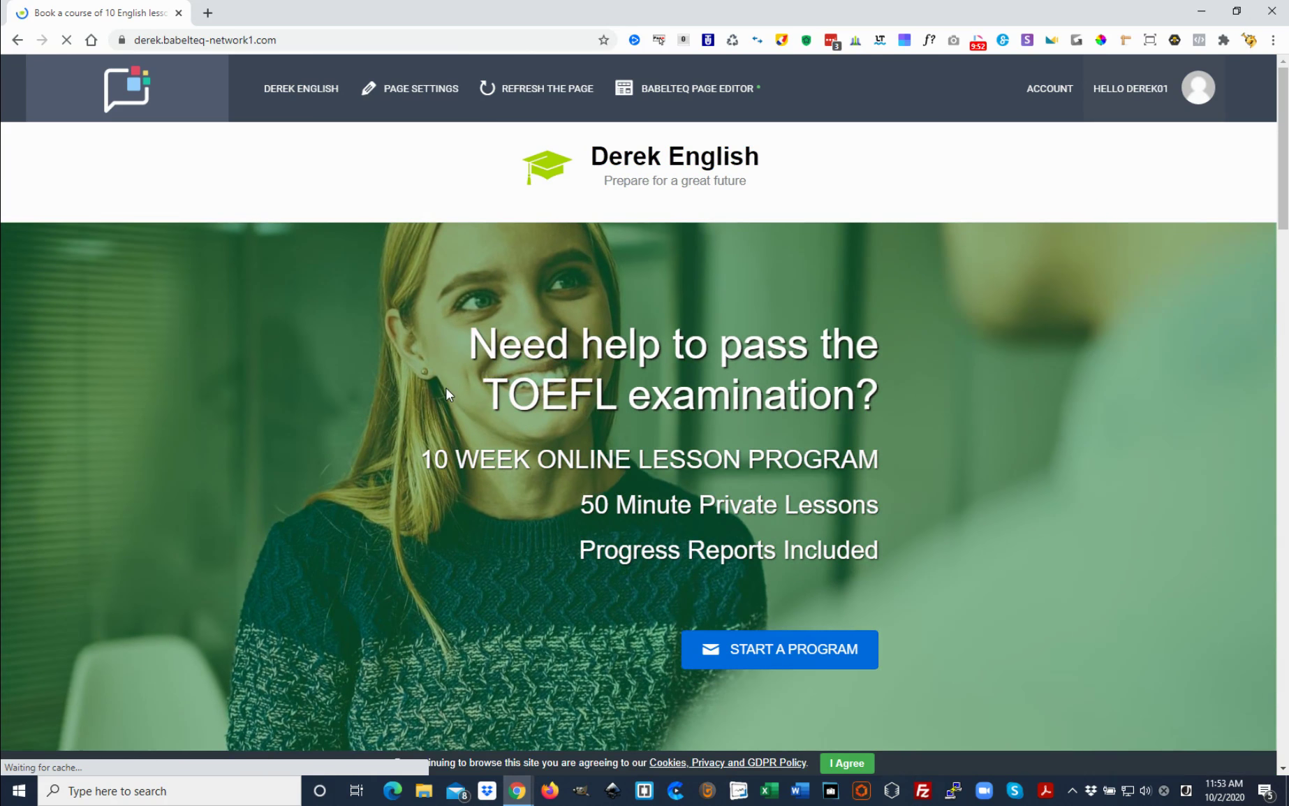
scroll(494, 445, "down", 1)
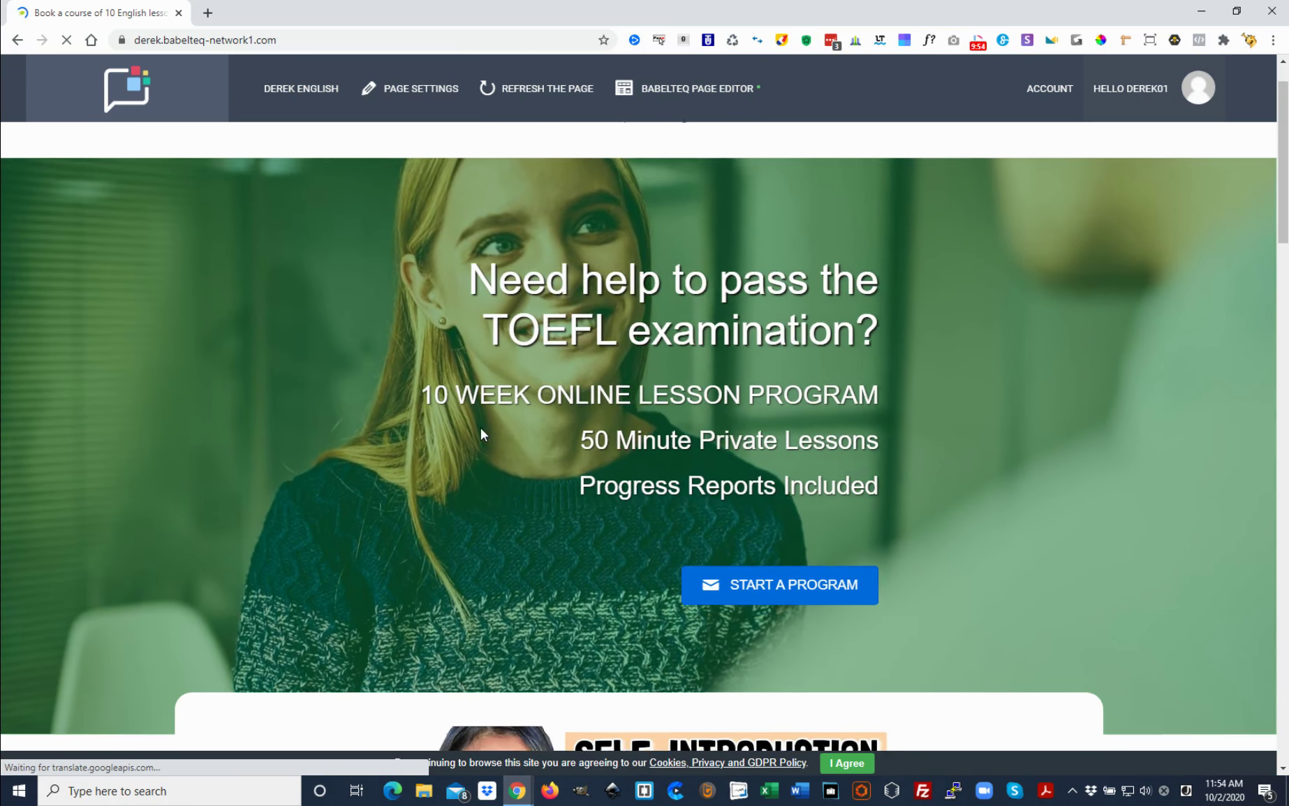
scroll(483, 392, "down", 2)
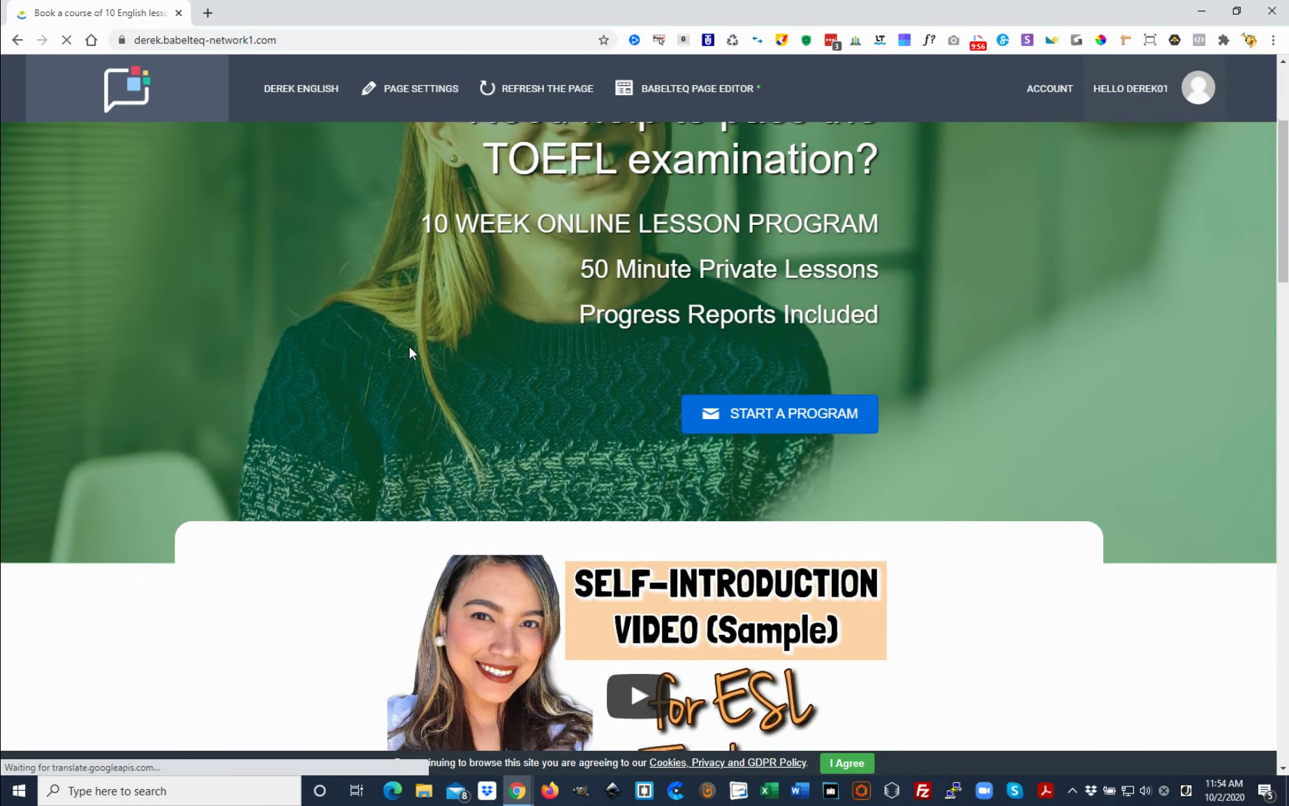
scroll(409, 350, "down", 4)
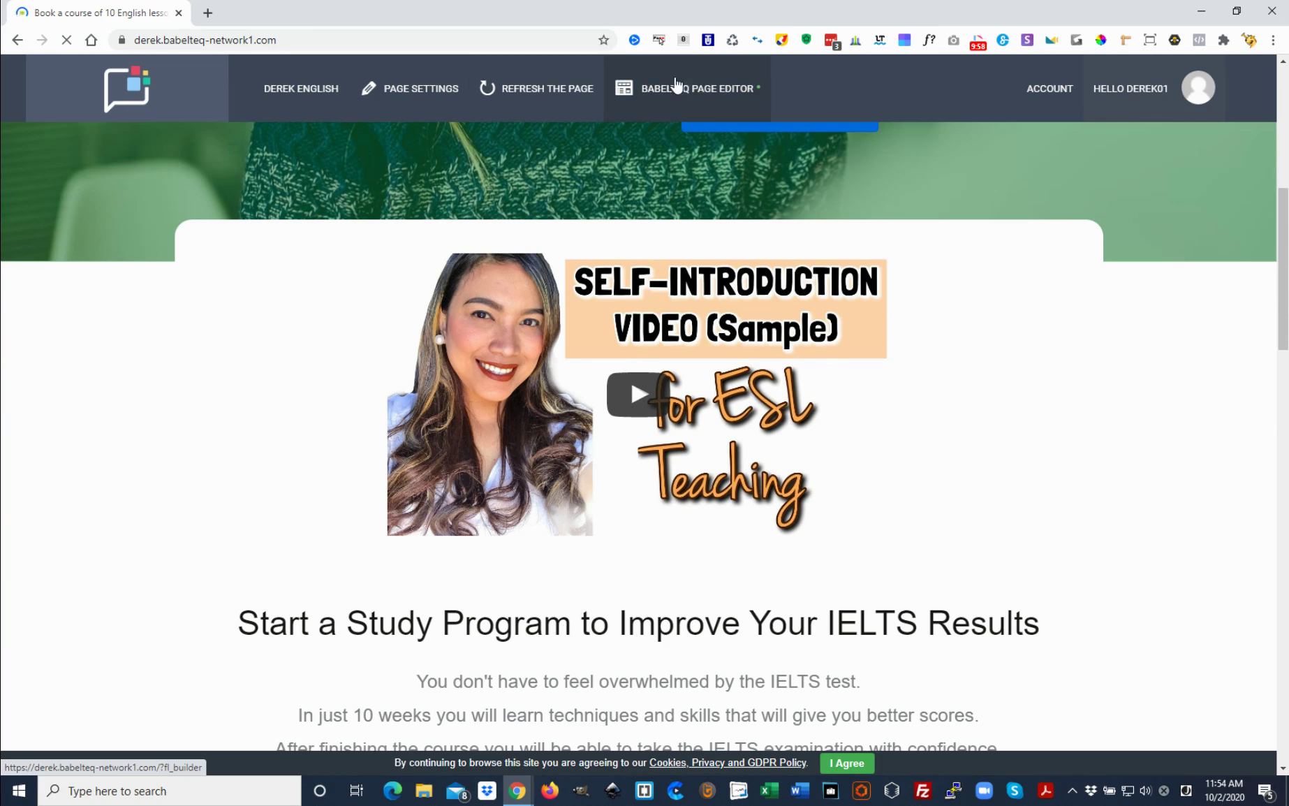
Reopen the page editor and open the self-introduction video's settings to examine its video type and link
left_click(691, 94)
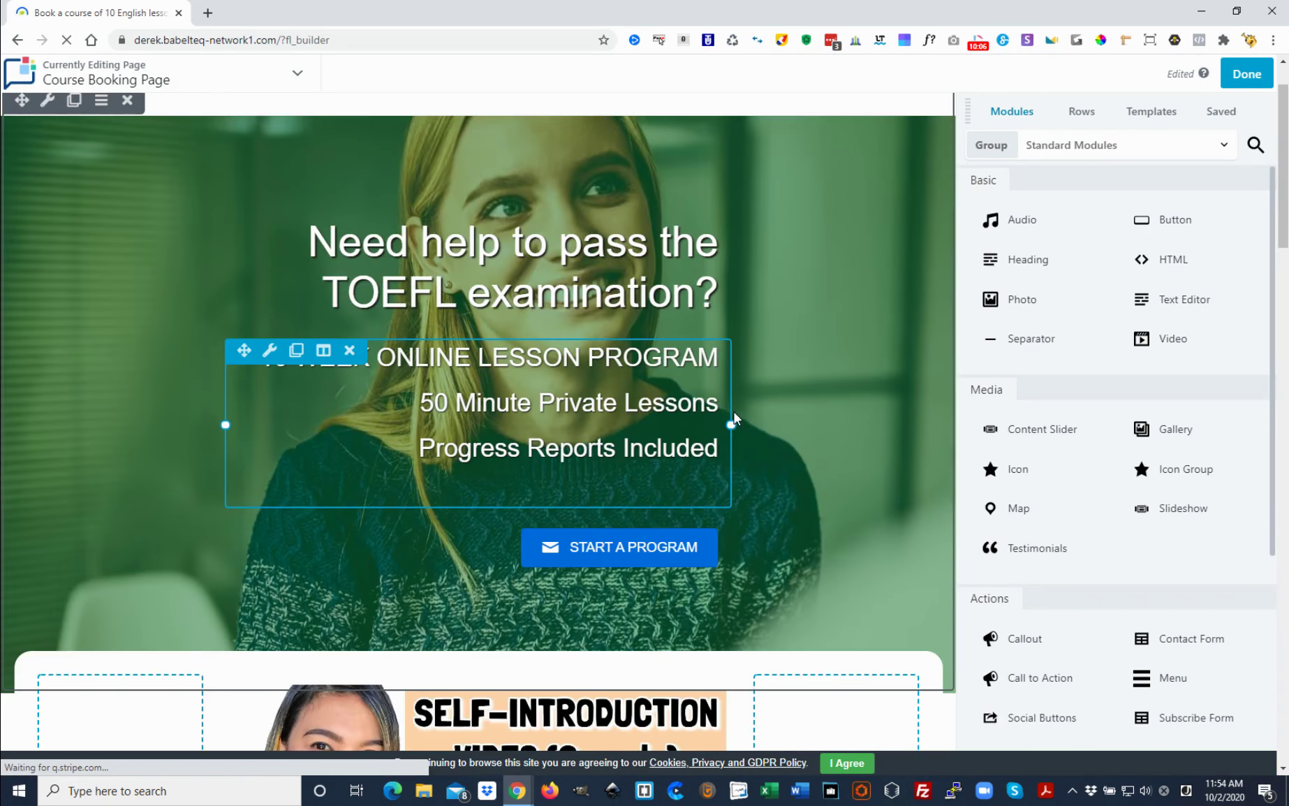
scroll(809, 417, "down", 5)
scroll(783, 432, "down", 2)
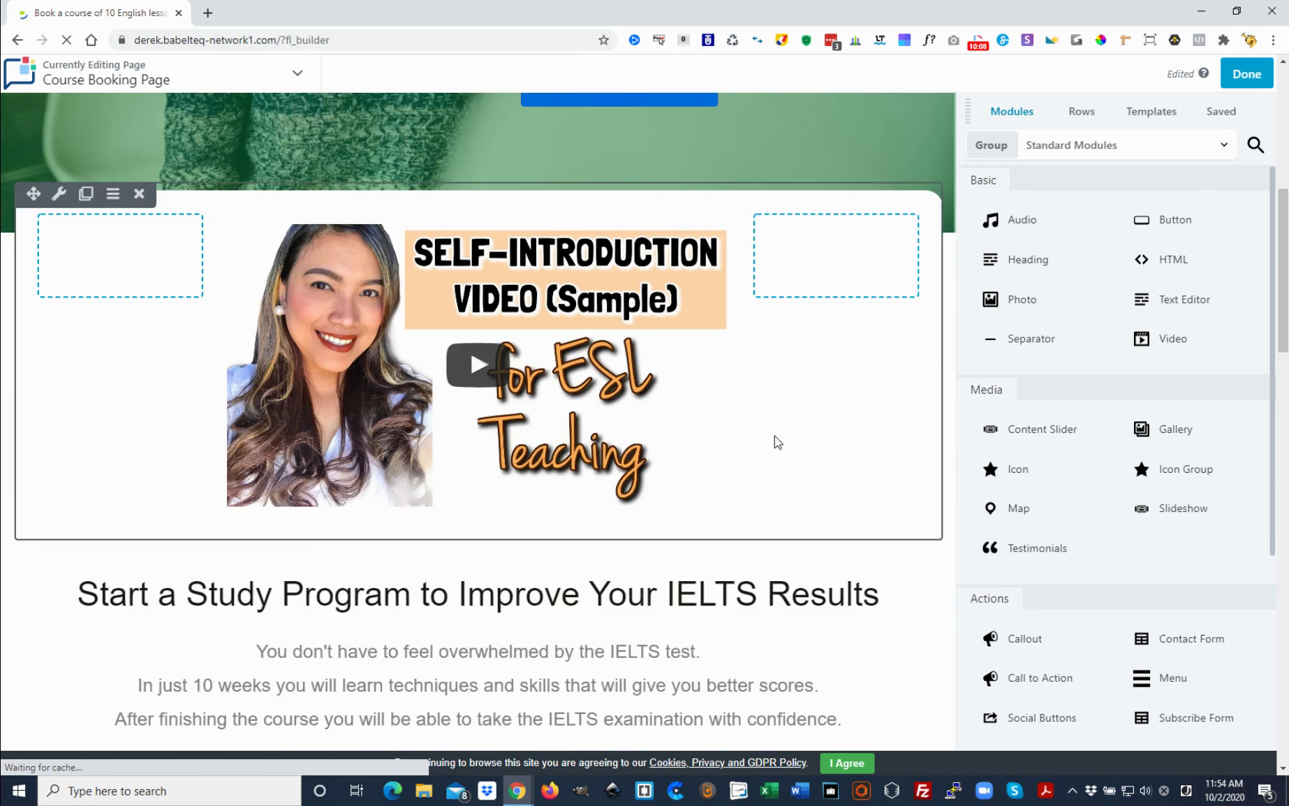
scroll(503, 469, "up", 2)
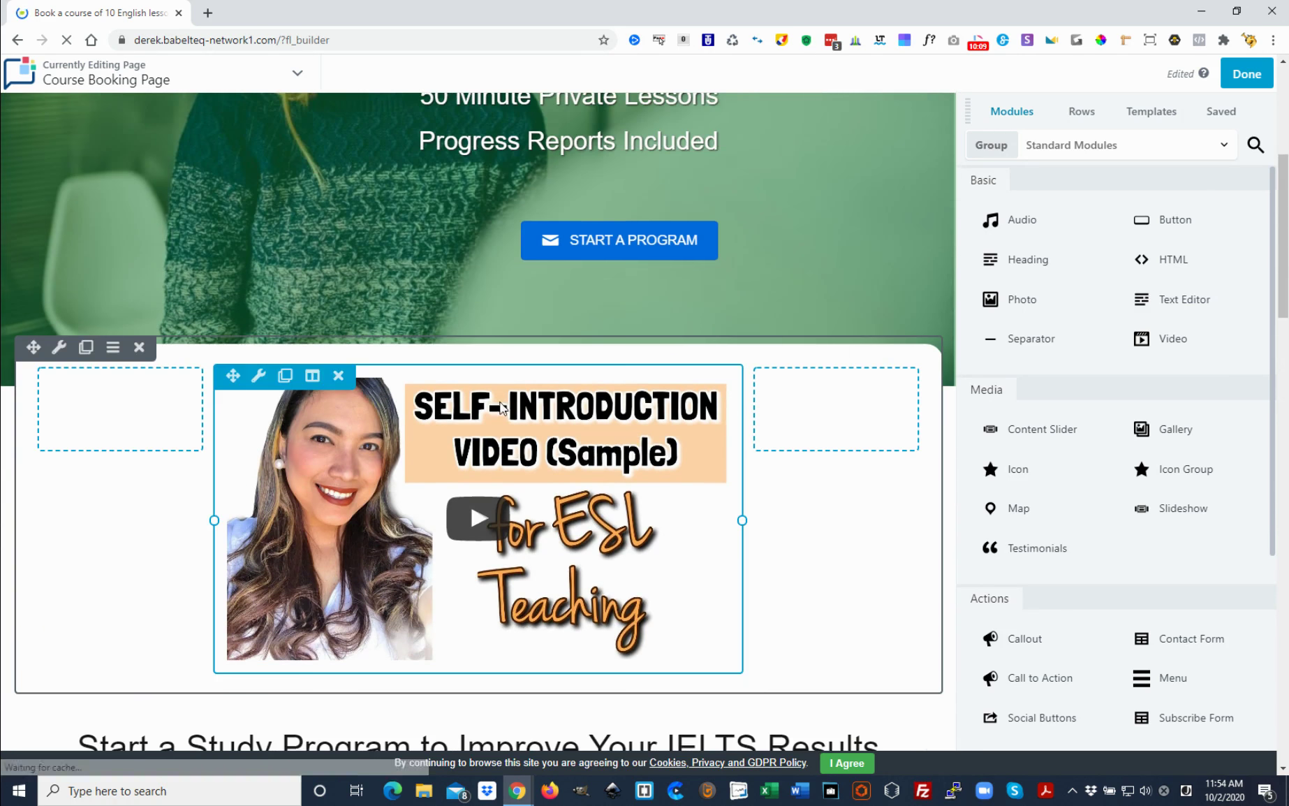
left_click(420, 431)
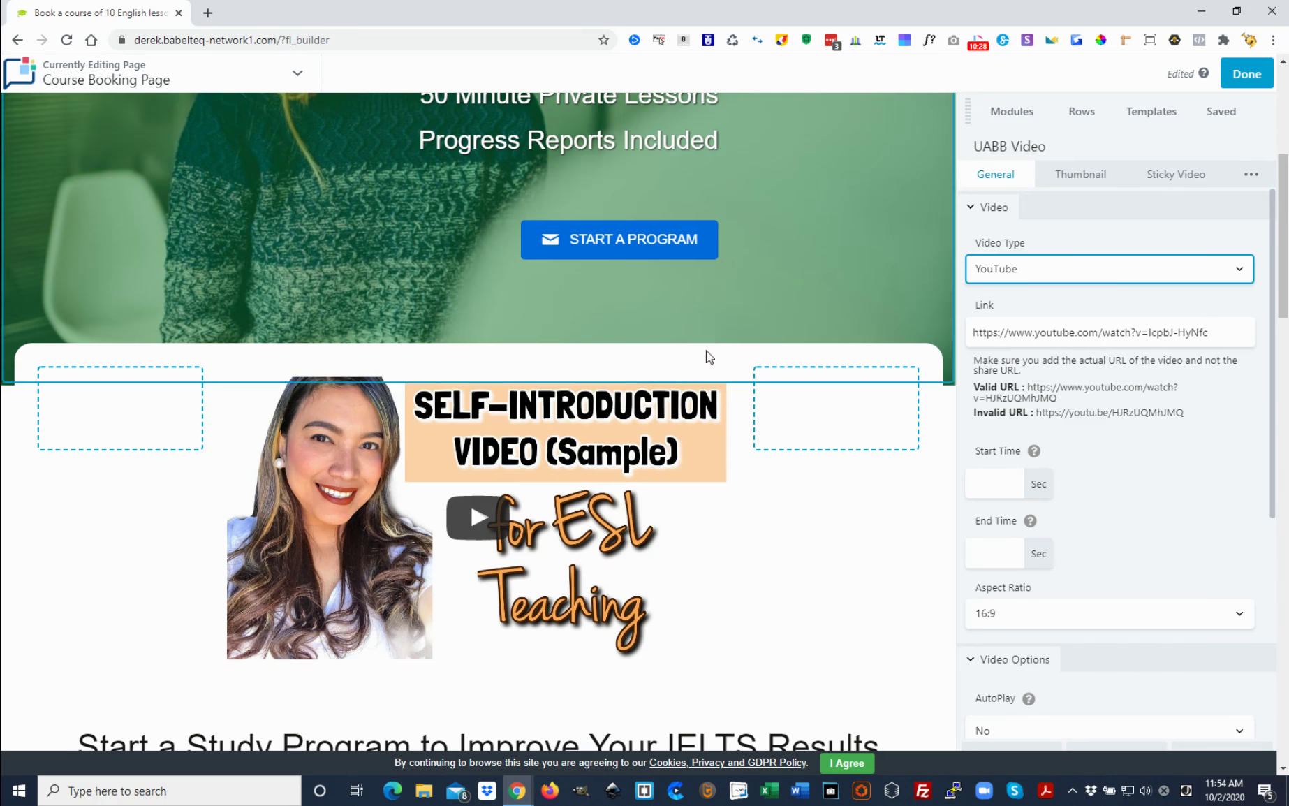
Retitle the first item of the course outline as "Week 1: Speaking Test Techniques and tips"
scroll(682, 409, "down", 2)
scroll(660, 431, "down", 5)
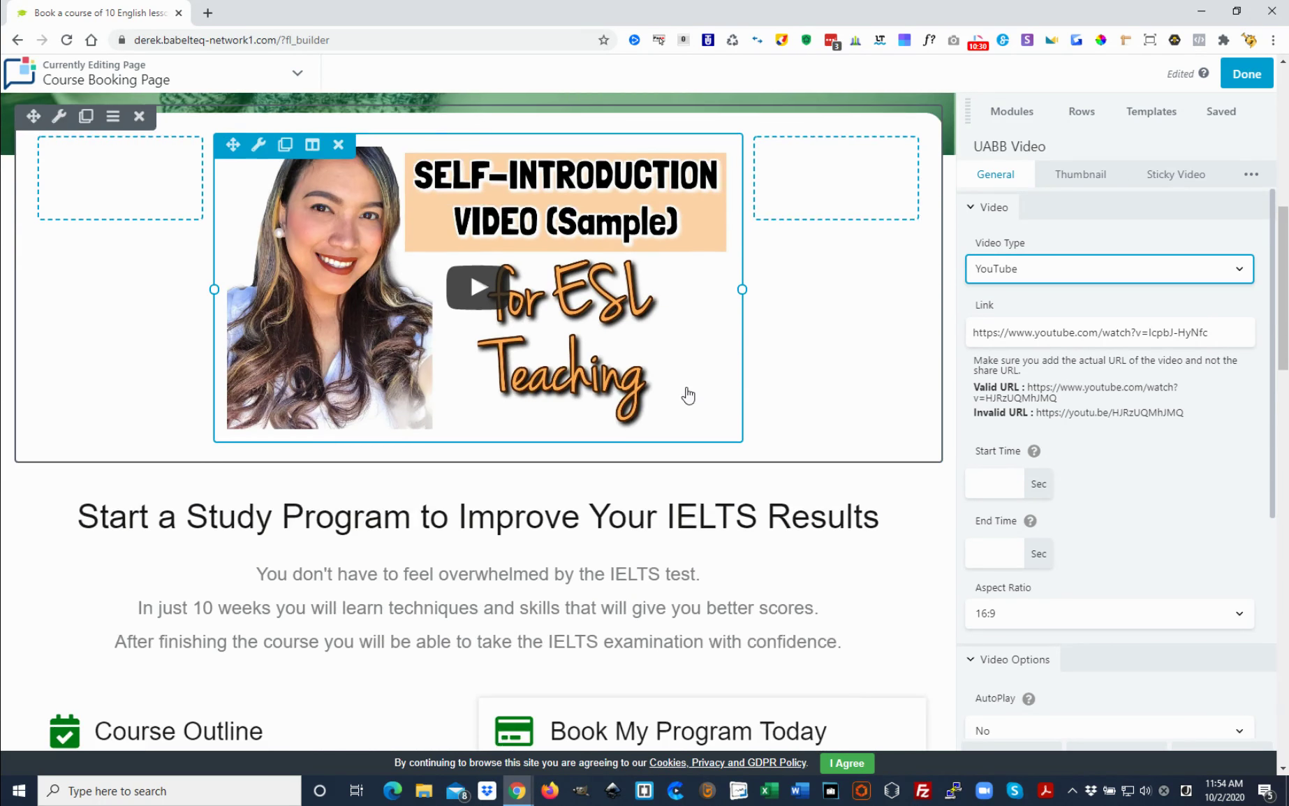
scroll(365, 358, "down", 2)
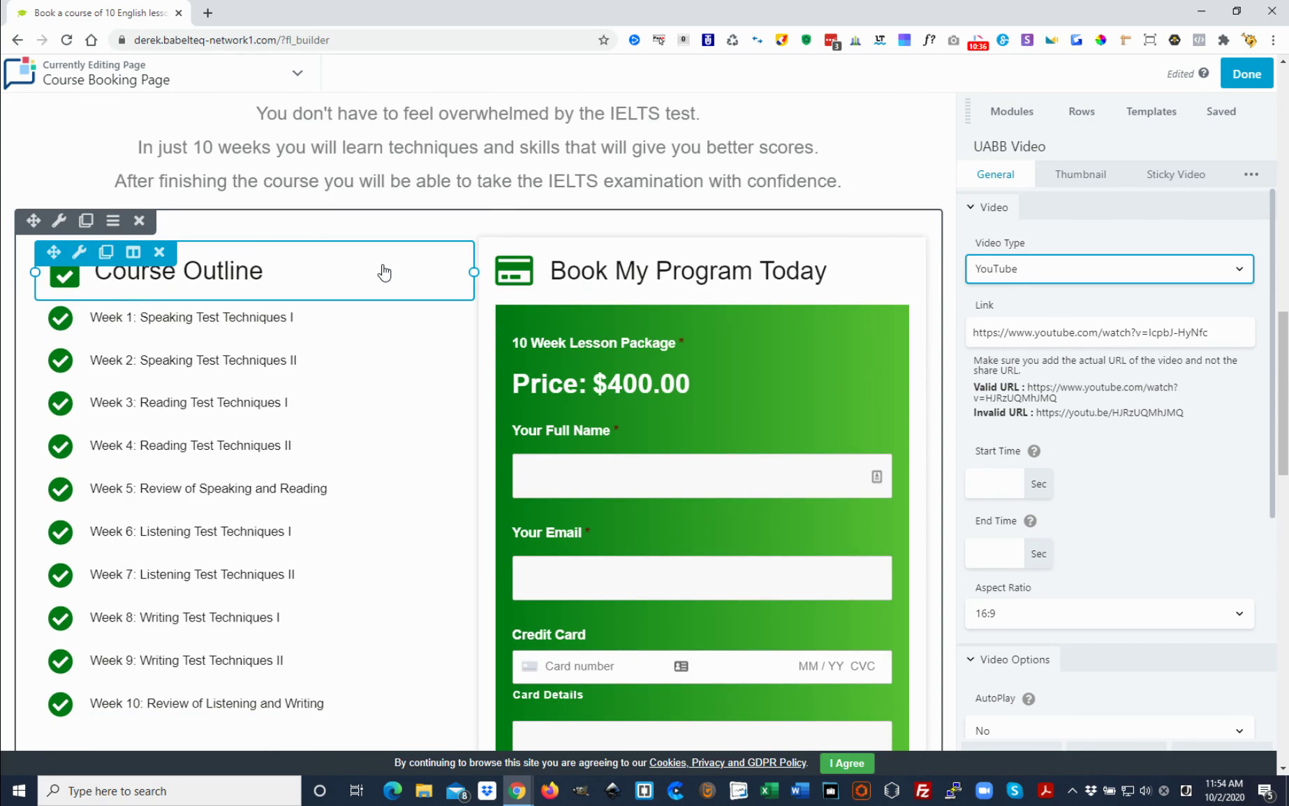
left_click(321, 381)
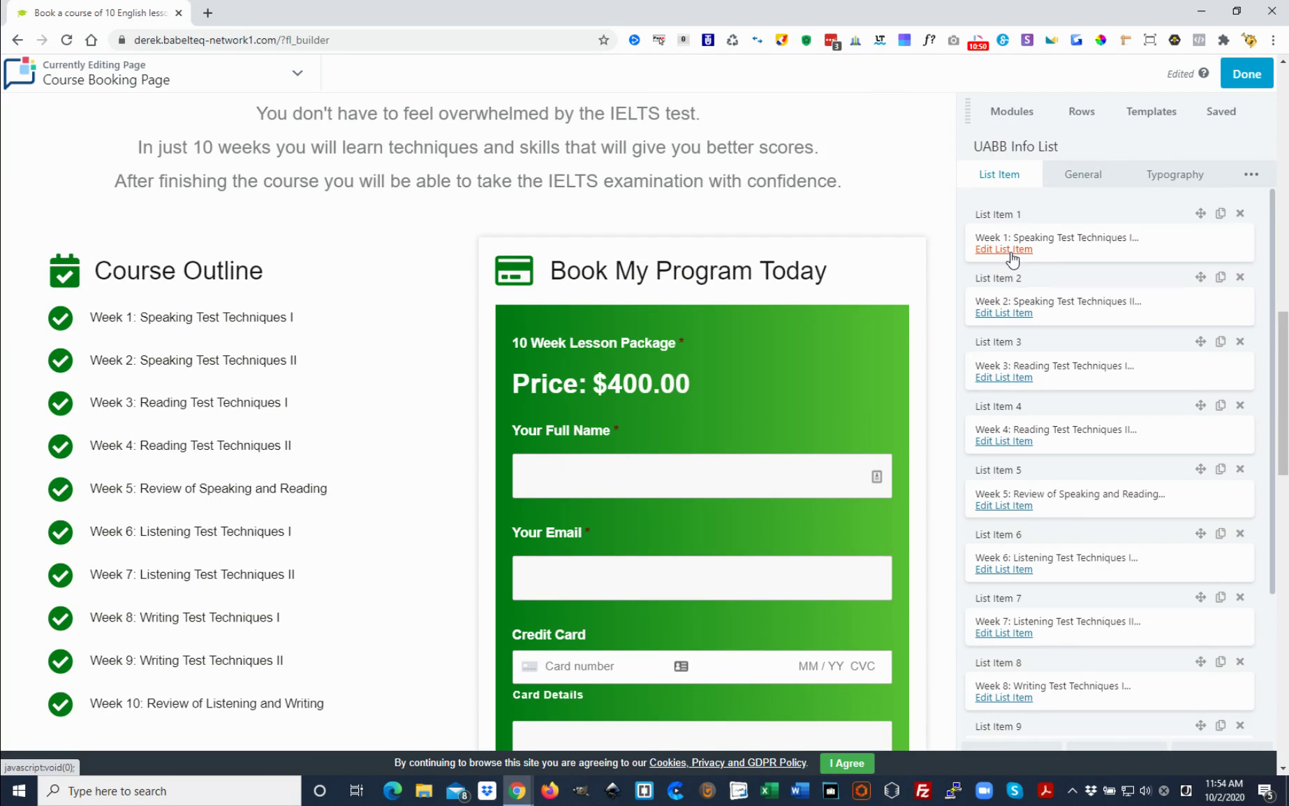
left_click(1013, 250)
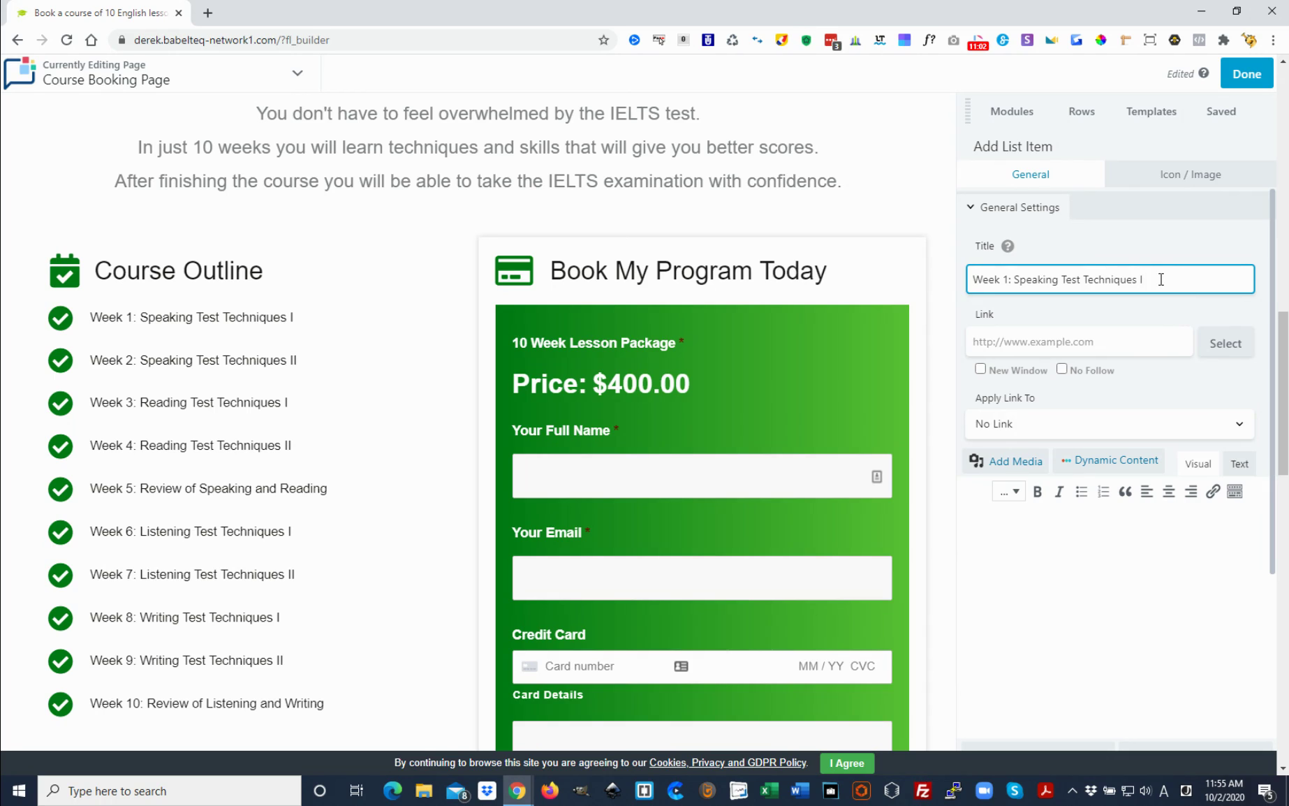
key("BackSpace")
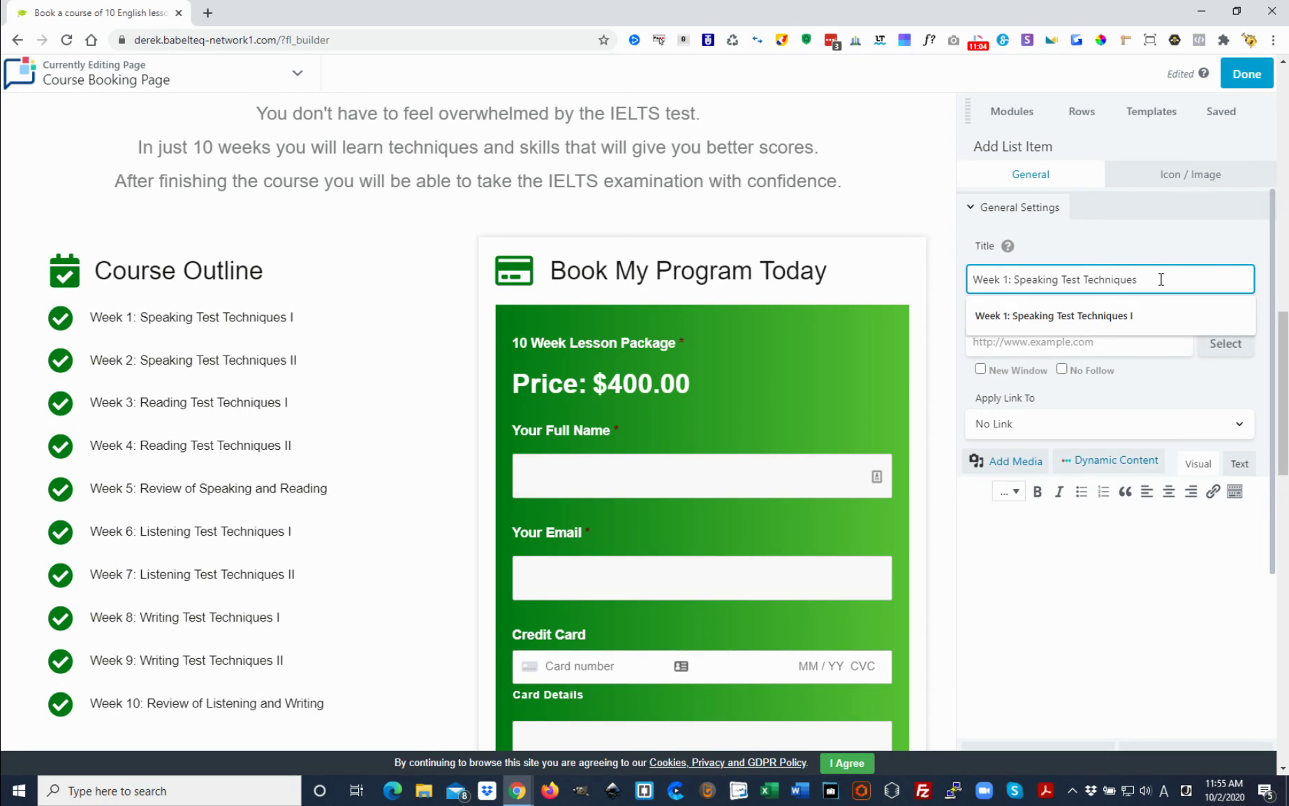
type("and tips")
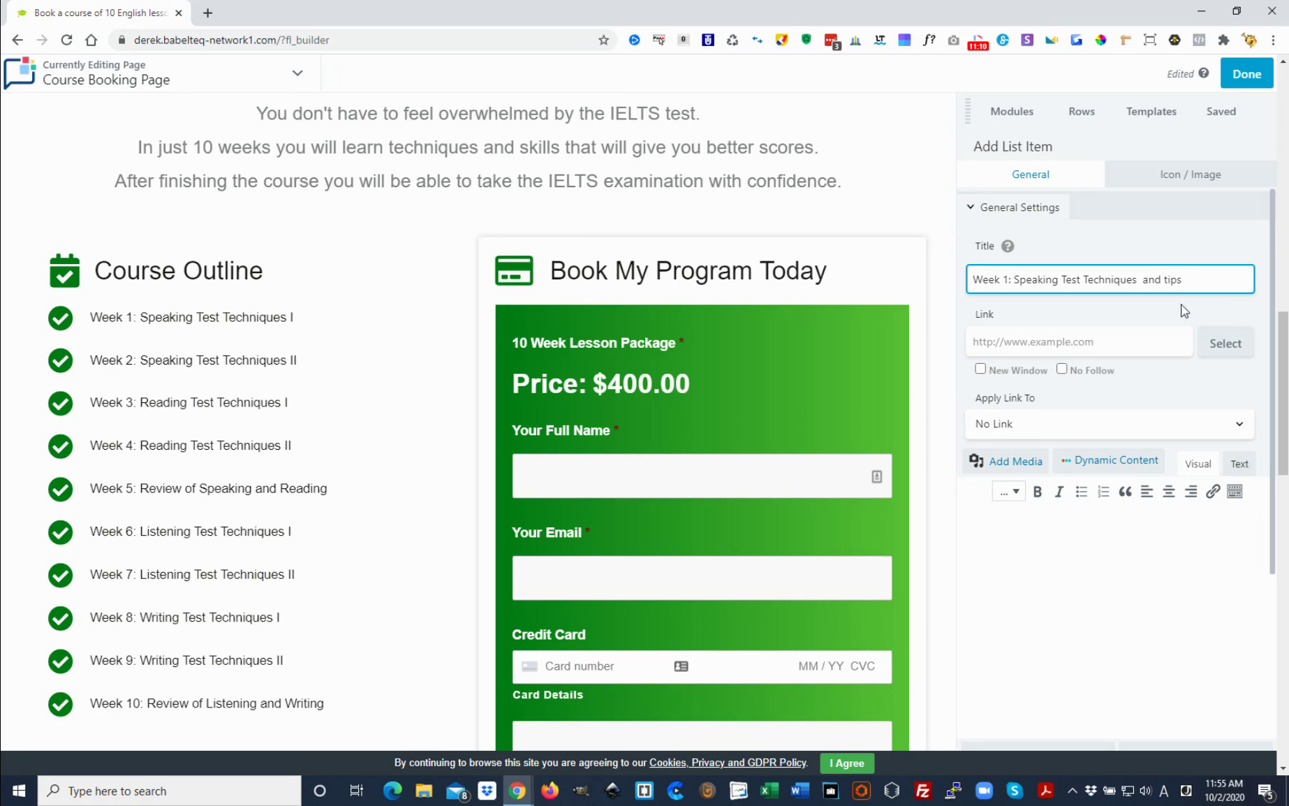
Remove the extra space and capitalize "Tips" in the Week 1 title, and publish the page
left_click(1141, 280)
key("BackSpace")
left_click(1162, 280)
type("T")
key("Delete")
left_click(1246, 77)
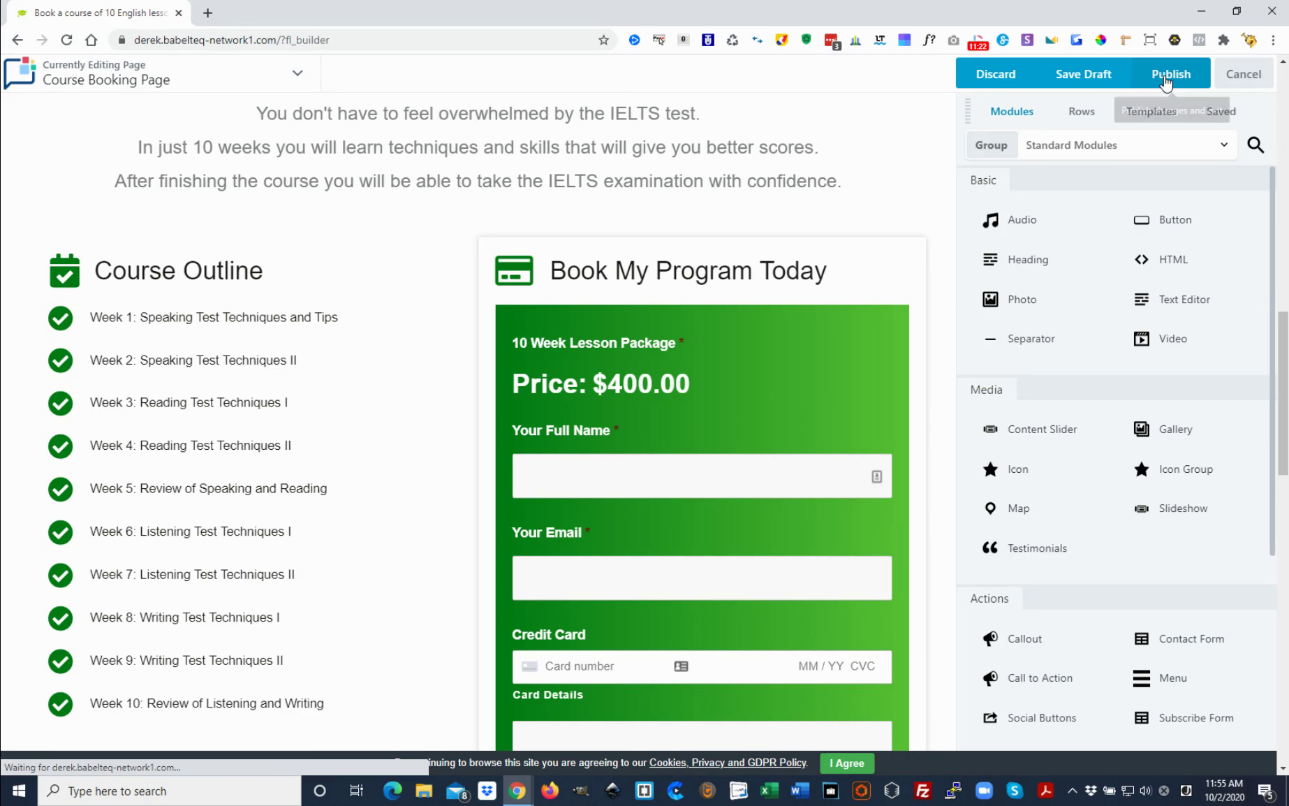
left_click(1171, 73)
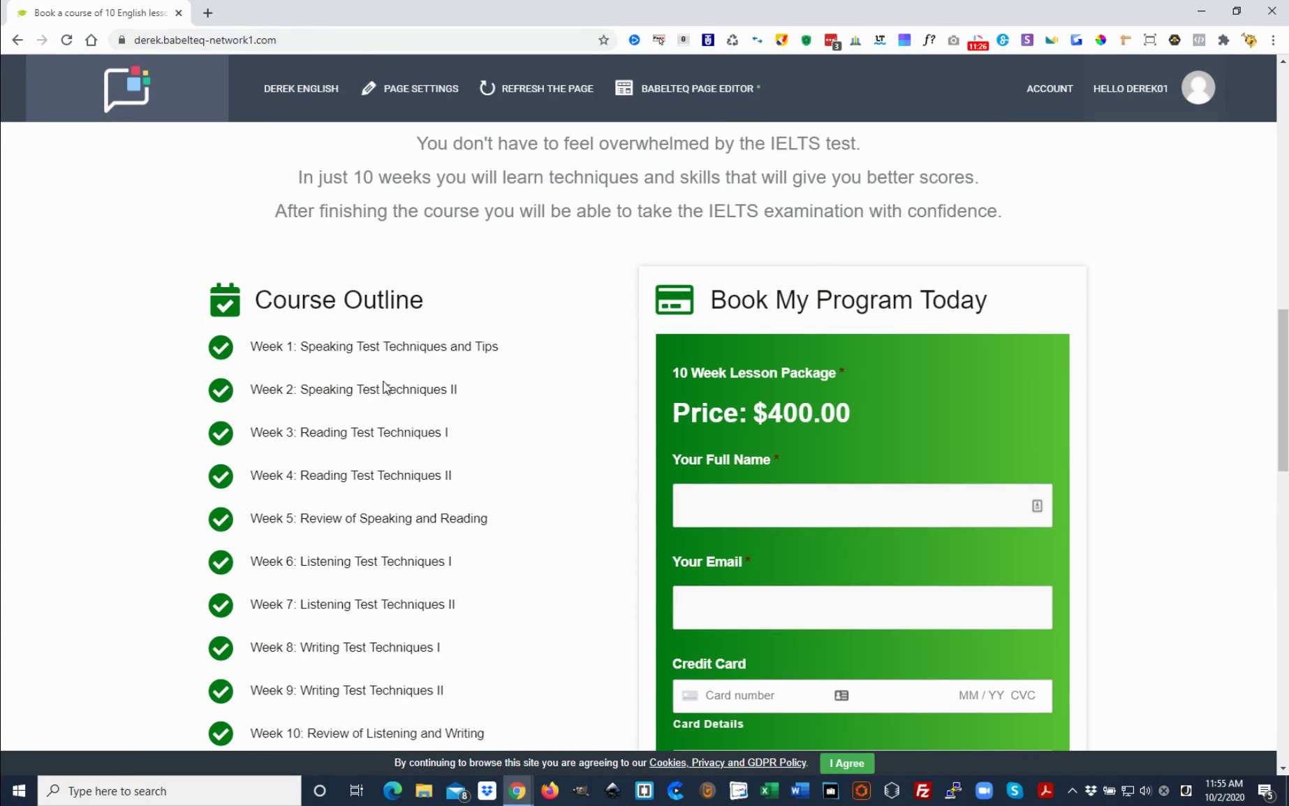
Look over the published course outline, study program text and introduction video
scroll(412, 479, "up", 6)
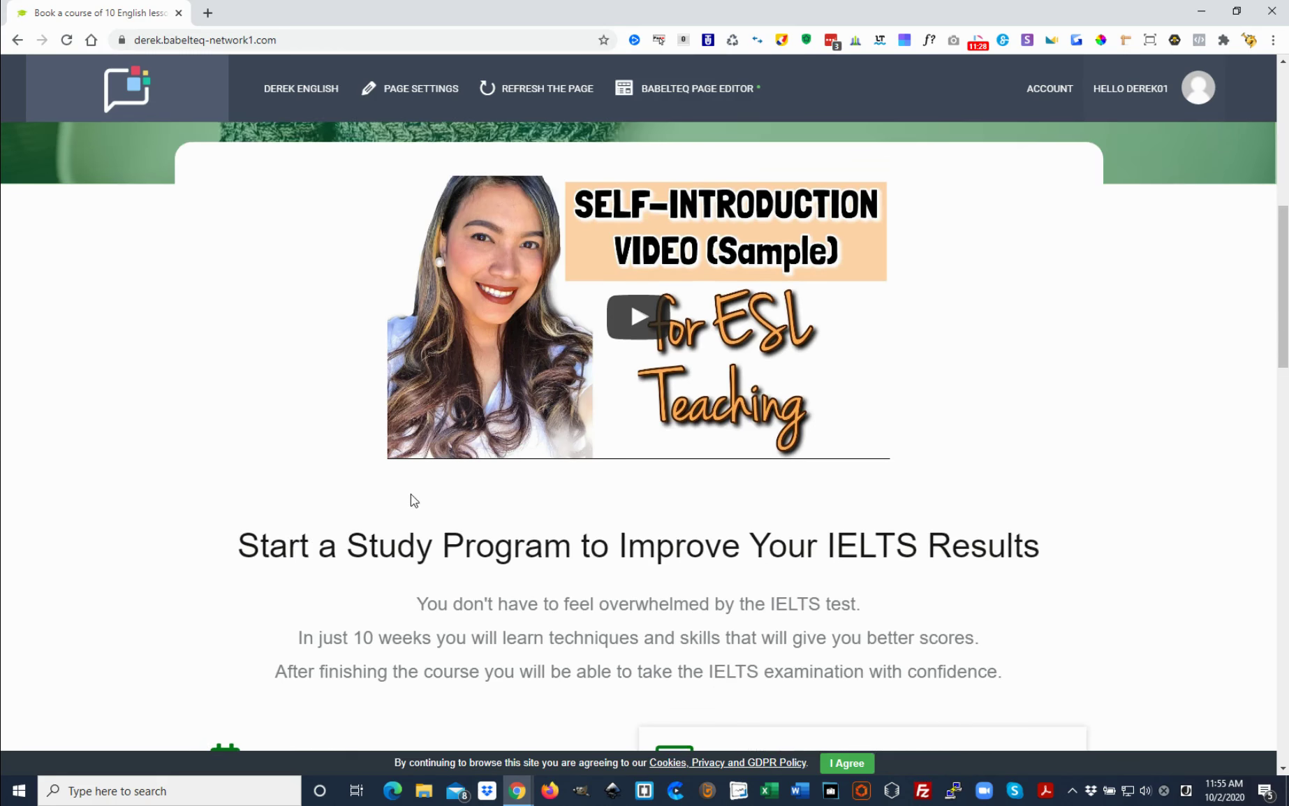
scroll(423, 507, "down", 5)
scroll(469, 495, "up", 4)
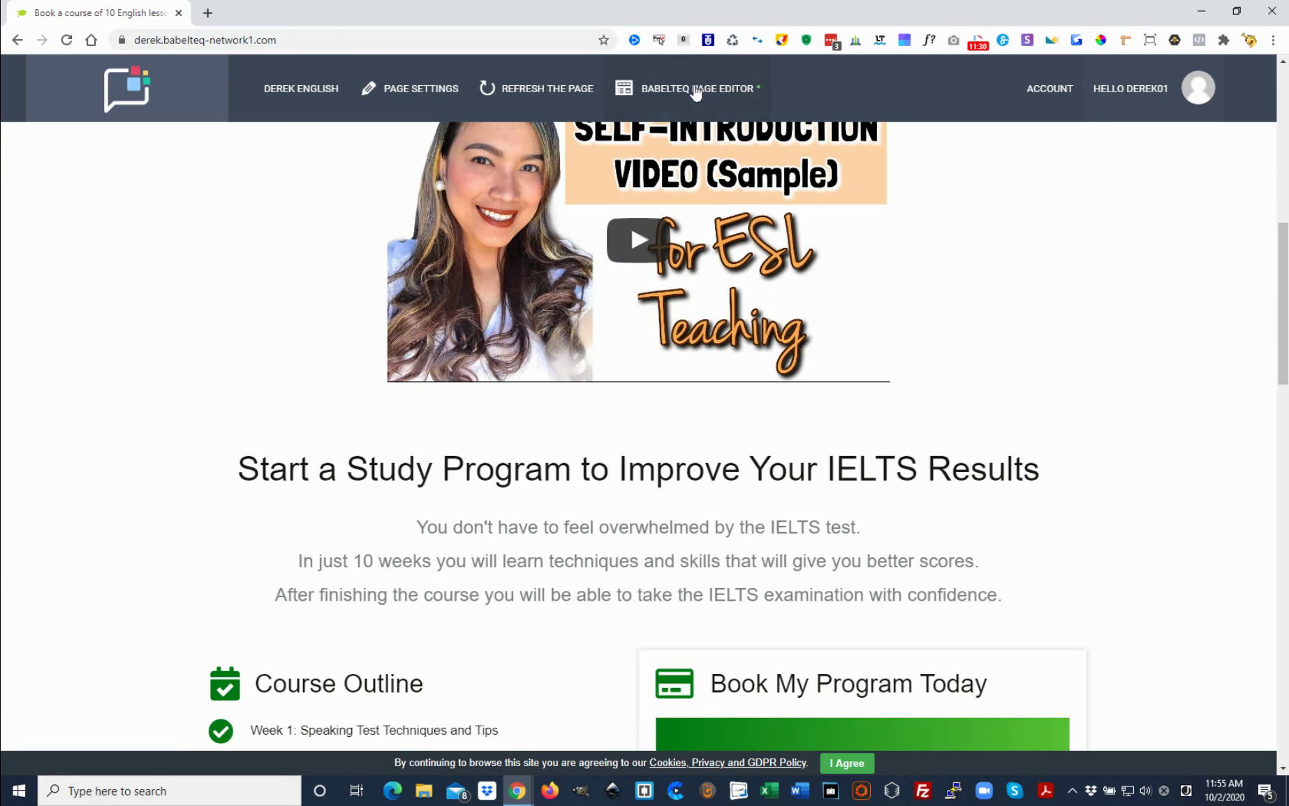
Reopen the page editor and examine the options in its main Tools menu
left_click(712, 90)
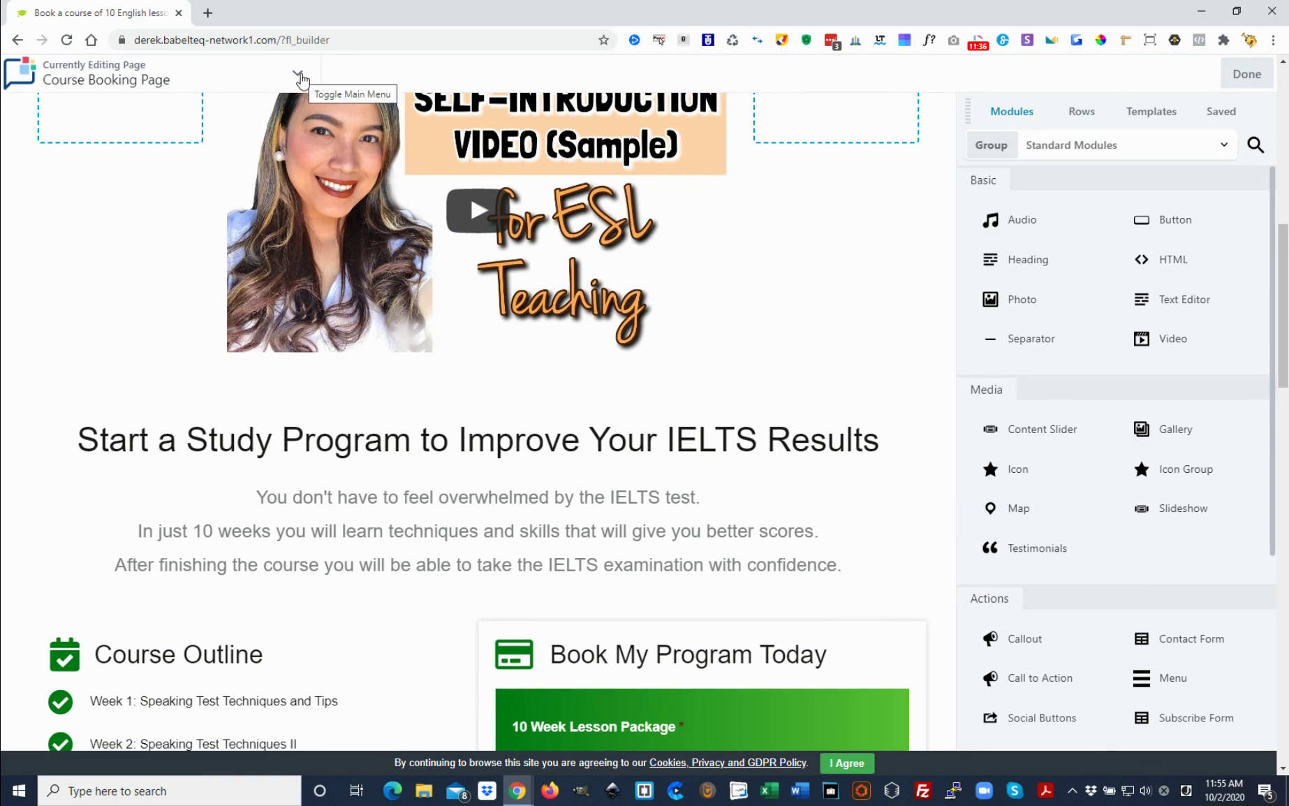
left_click(299, 74)
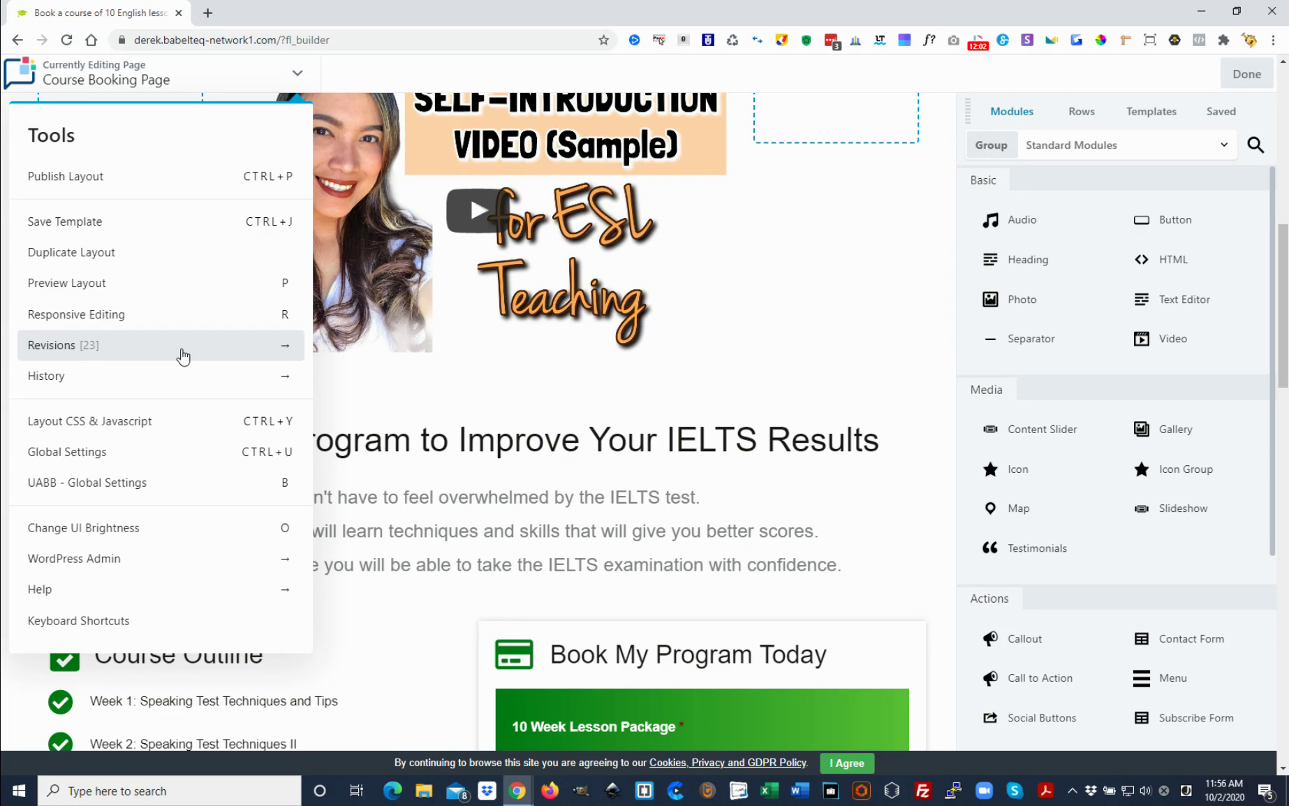
left_click(297, 77)
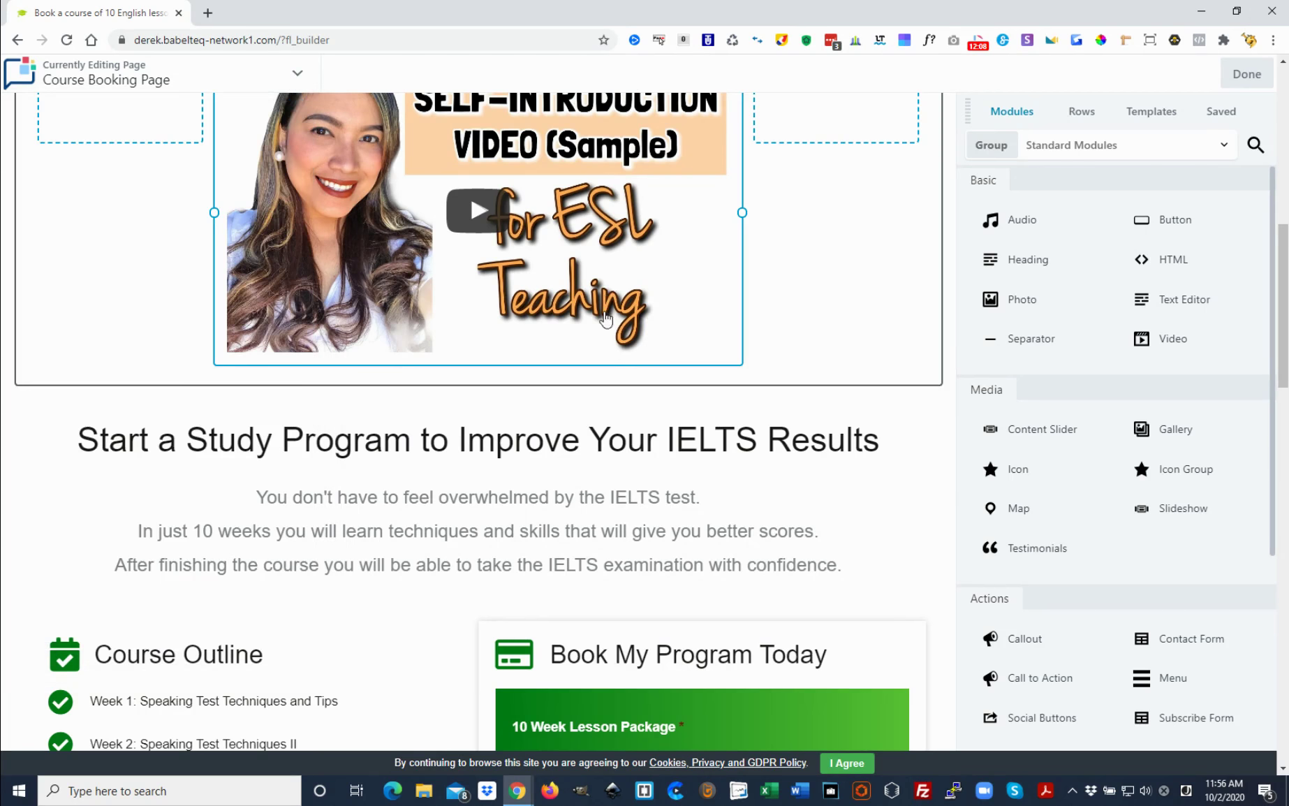
Add a three-column row between the booking section and the Frequently Asked Questions section
scroll(605, 320, "down", 11)
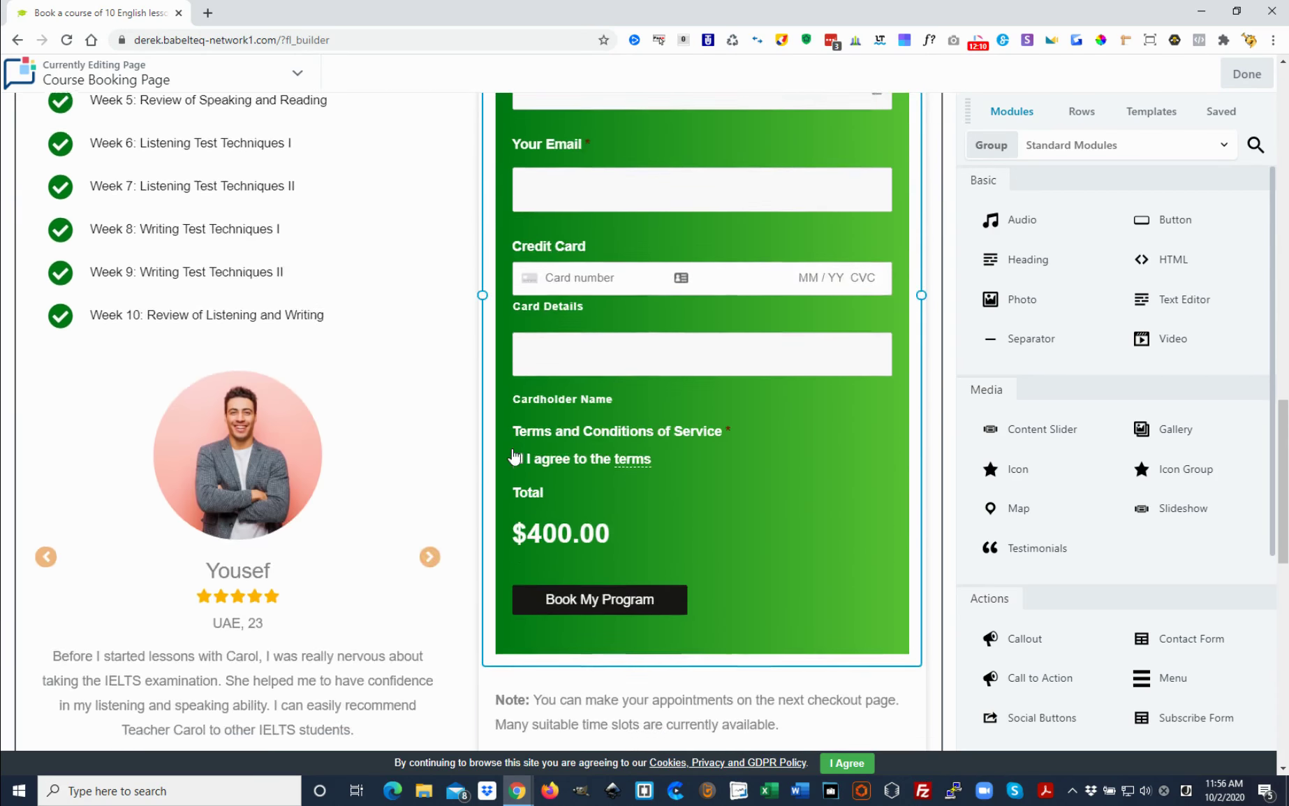
scroll(515, 458, "up", 15)
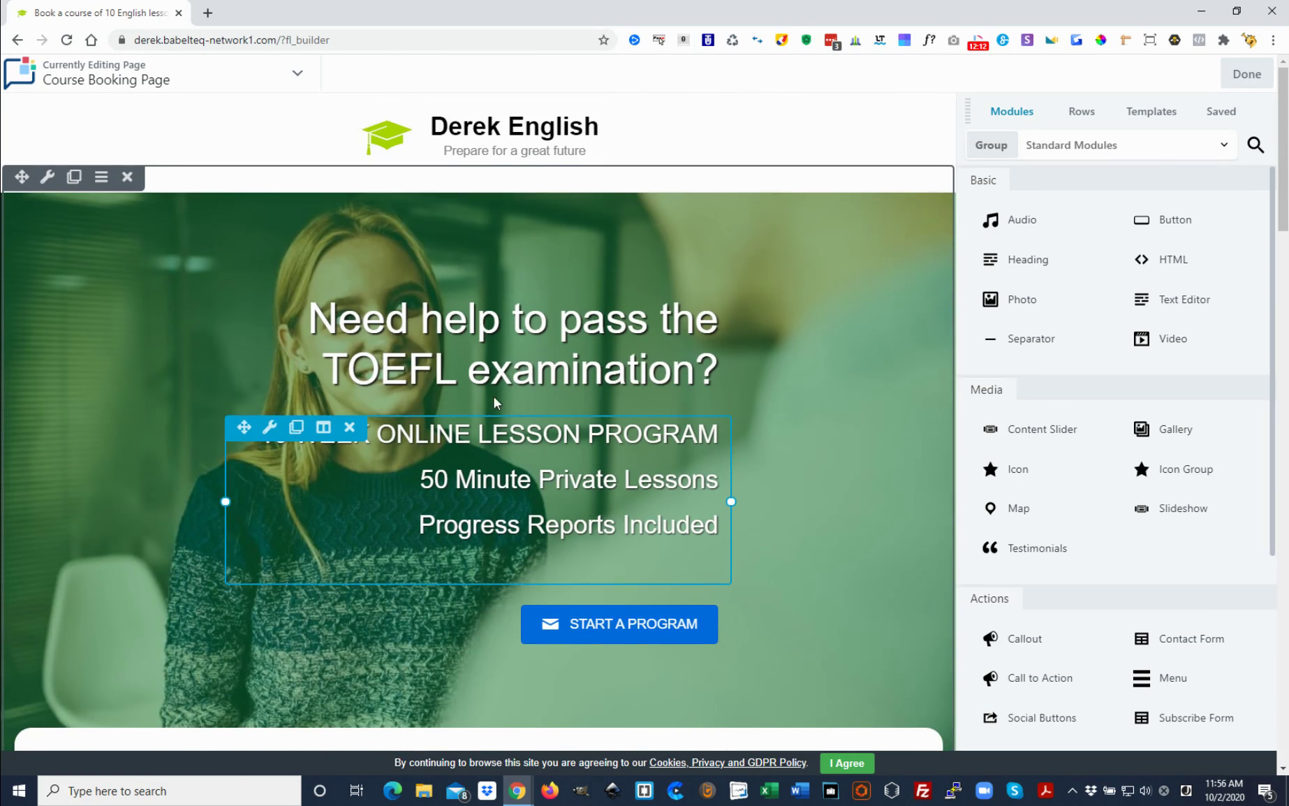
scroll(649, 430, "down", 10)
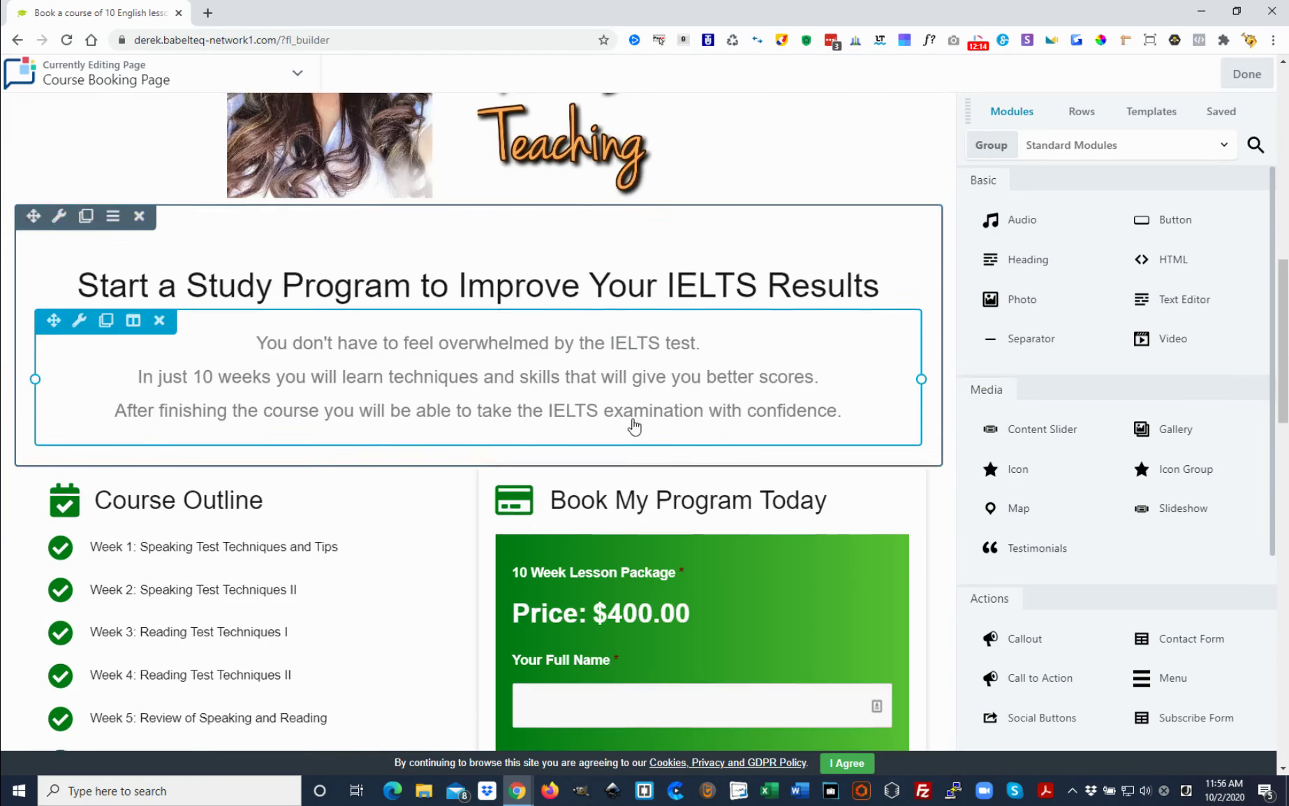
scroll(634, 426, "down", 12)
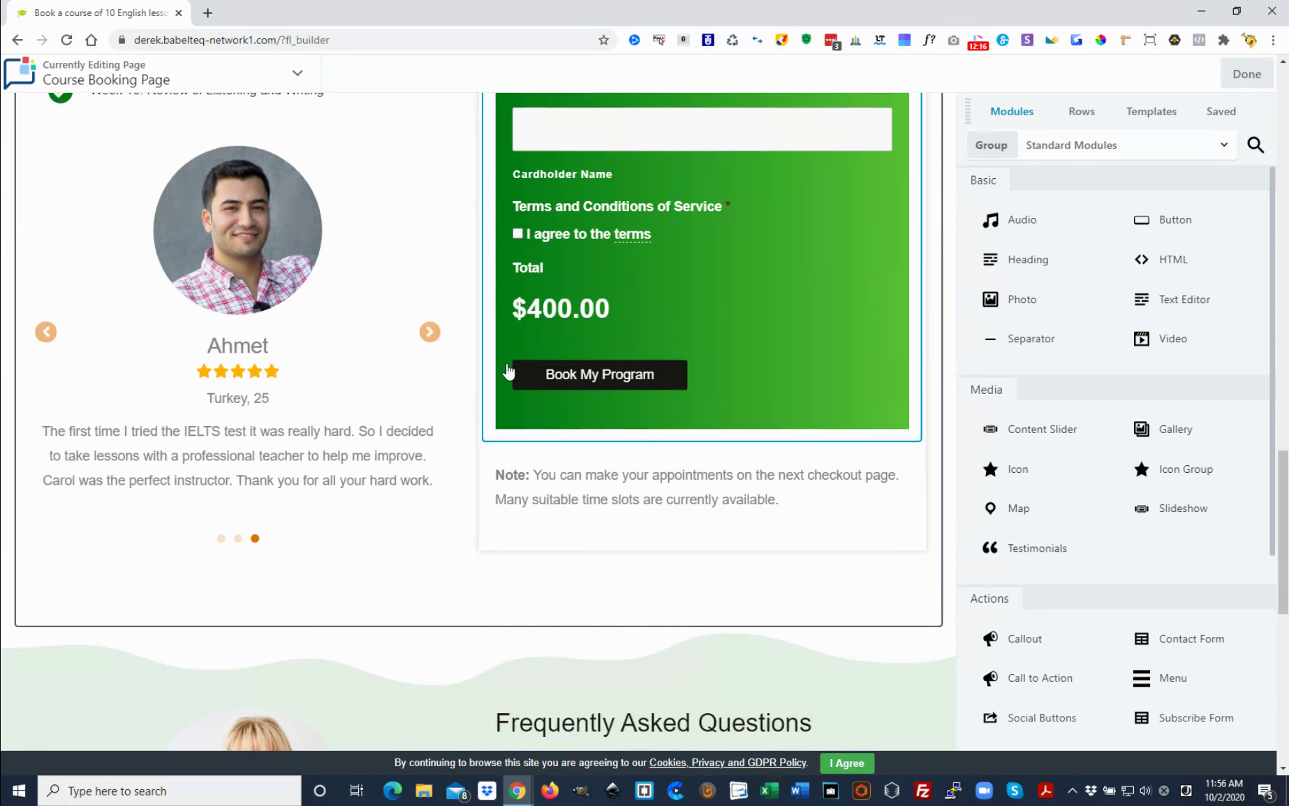
scroll(508, 371, "down", 3)
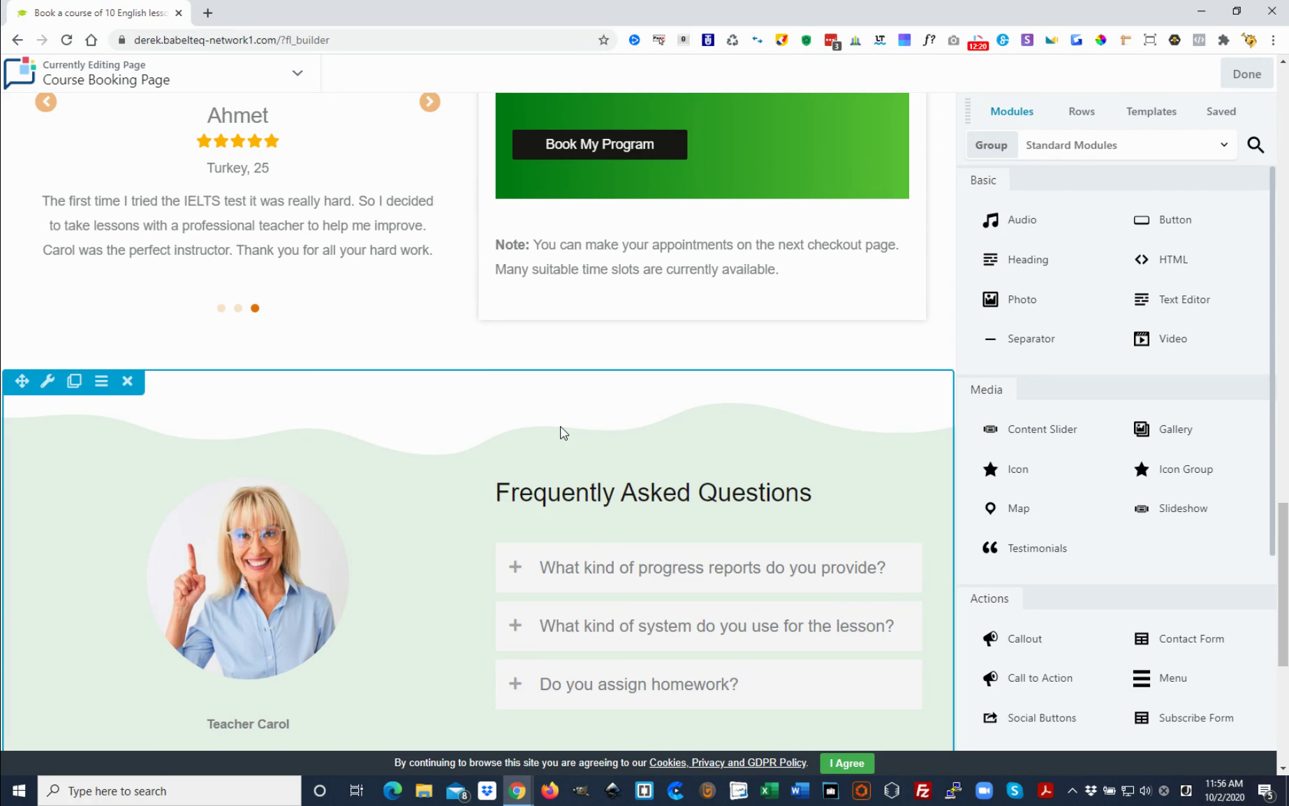
left_click(1082, 113)
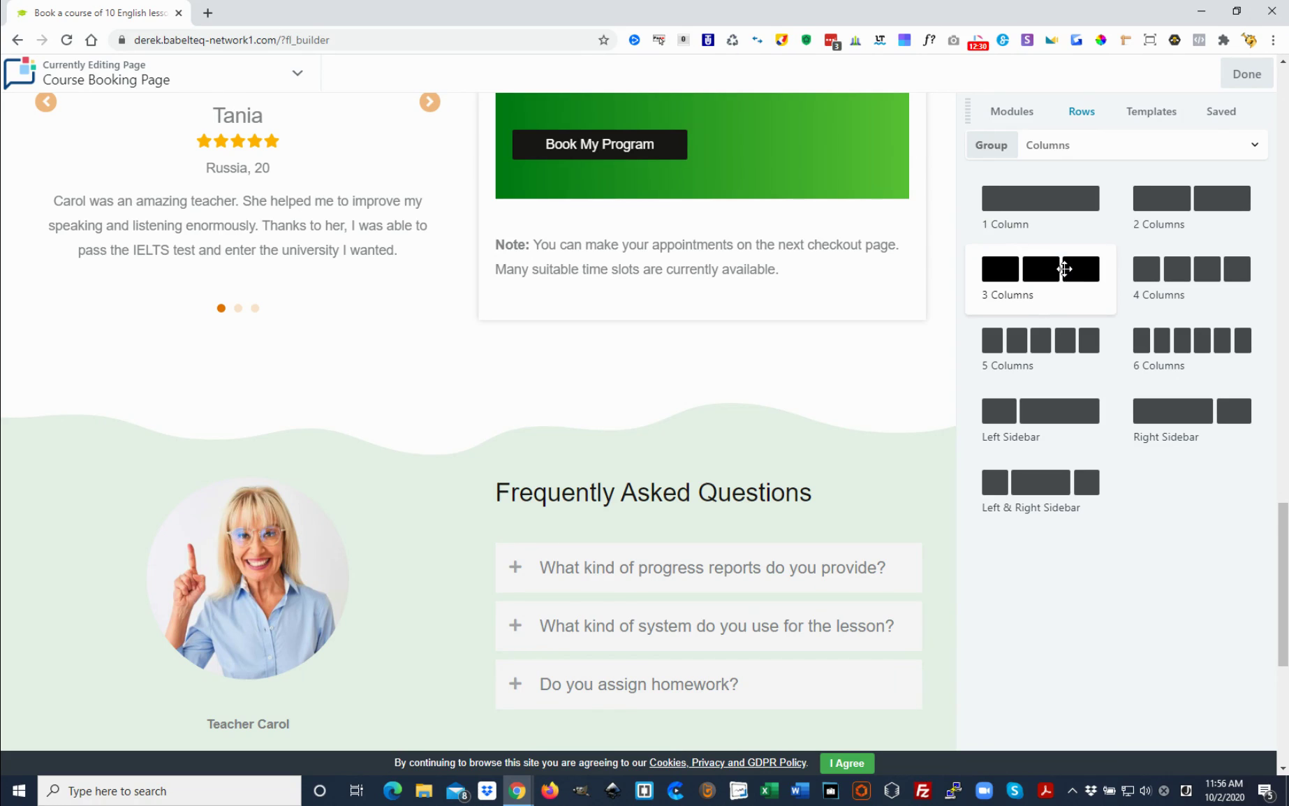
left_click_drag(1065, 269, 516, 375)
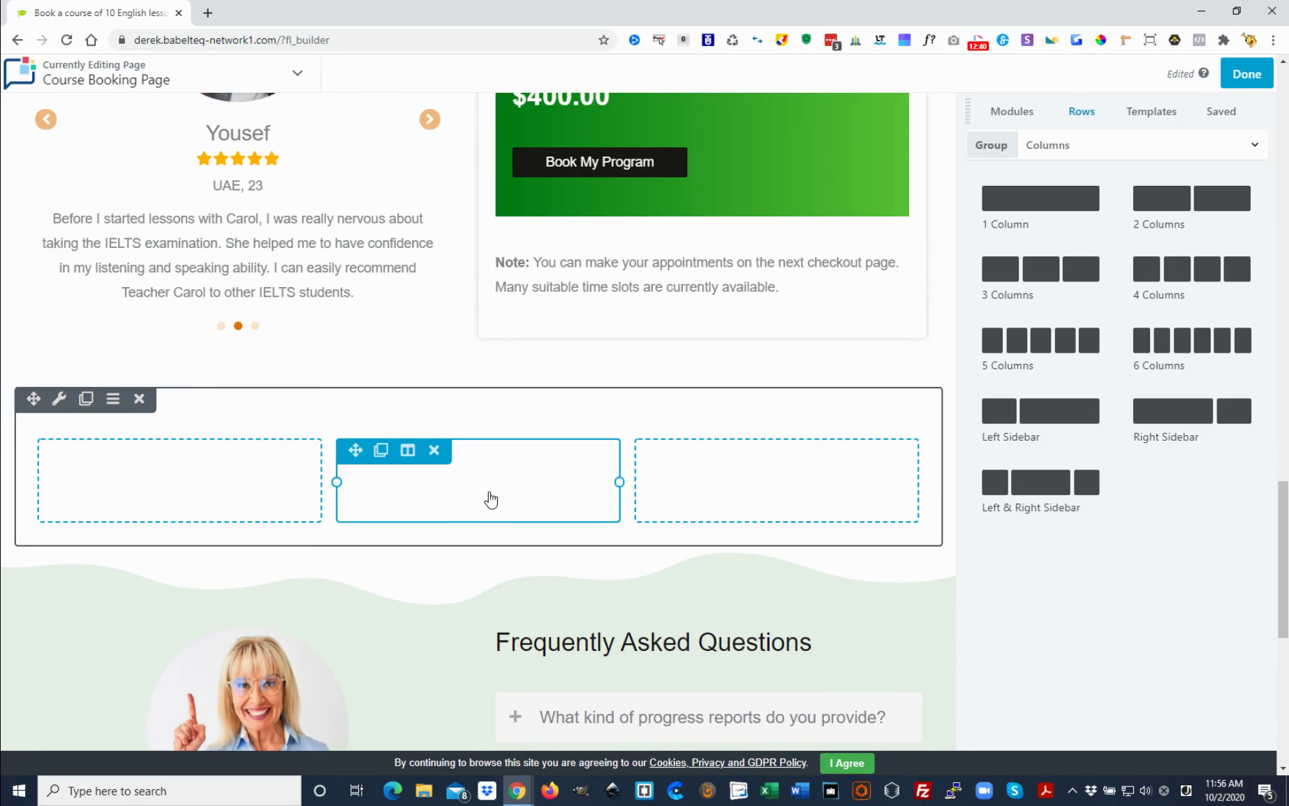
Place a Text Editor module in the middle column of the new row
left_click(1017, 112)
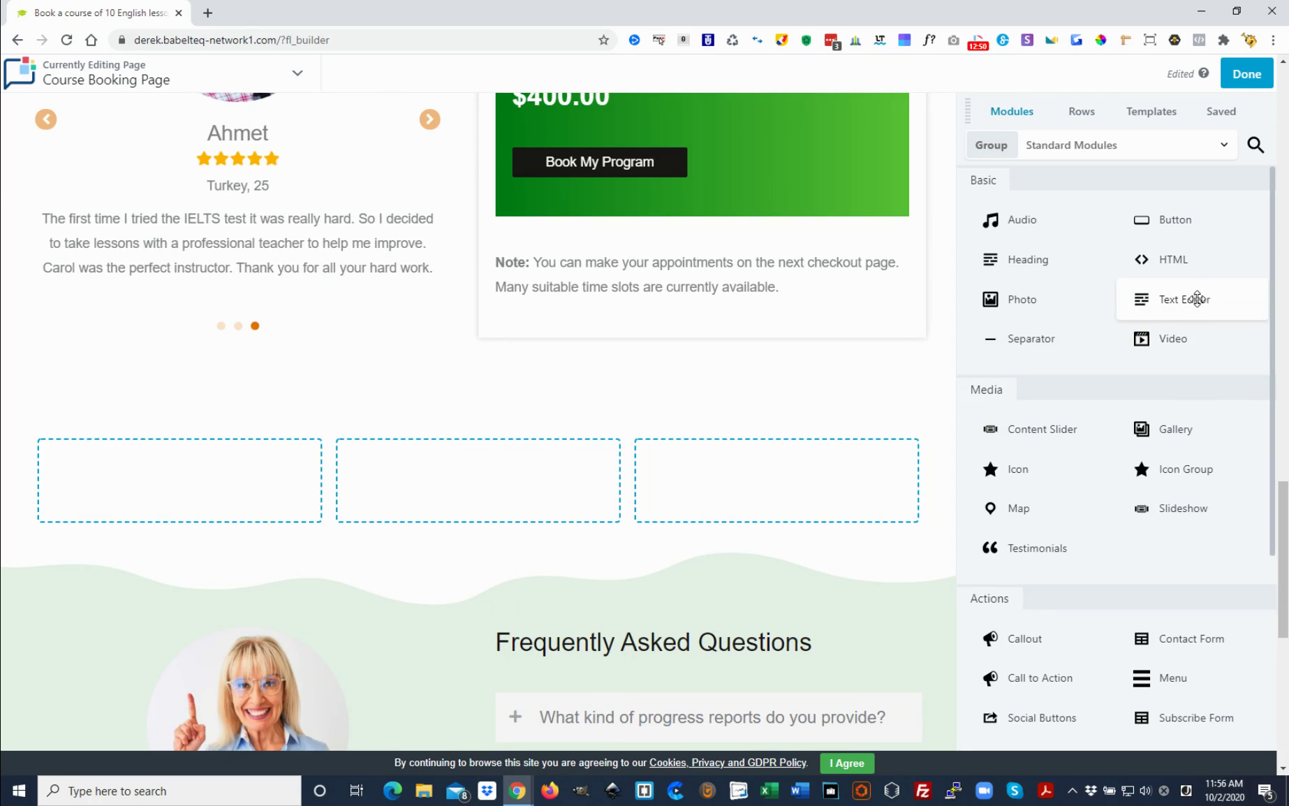
left_click_drag(1196, 300, 486, 515)
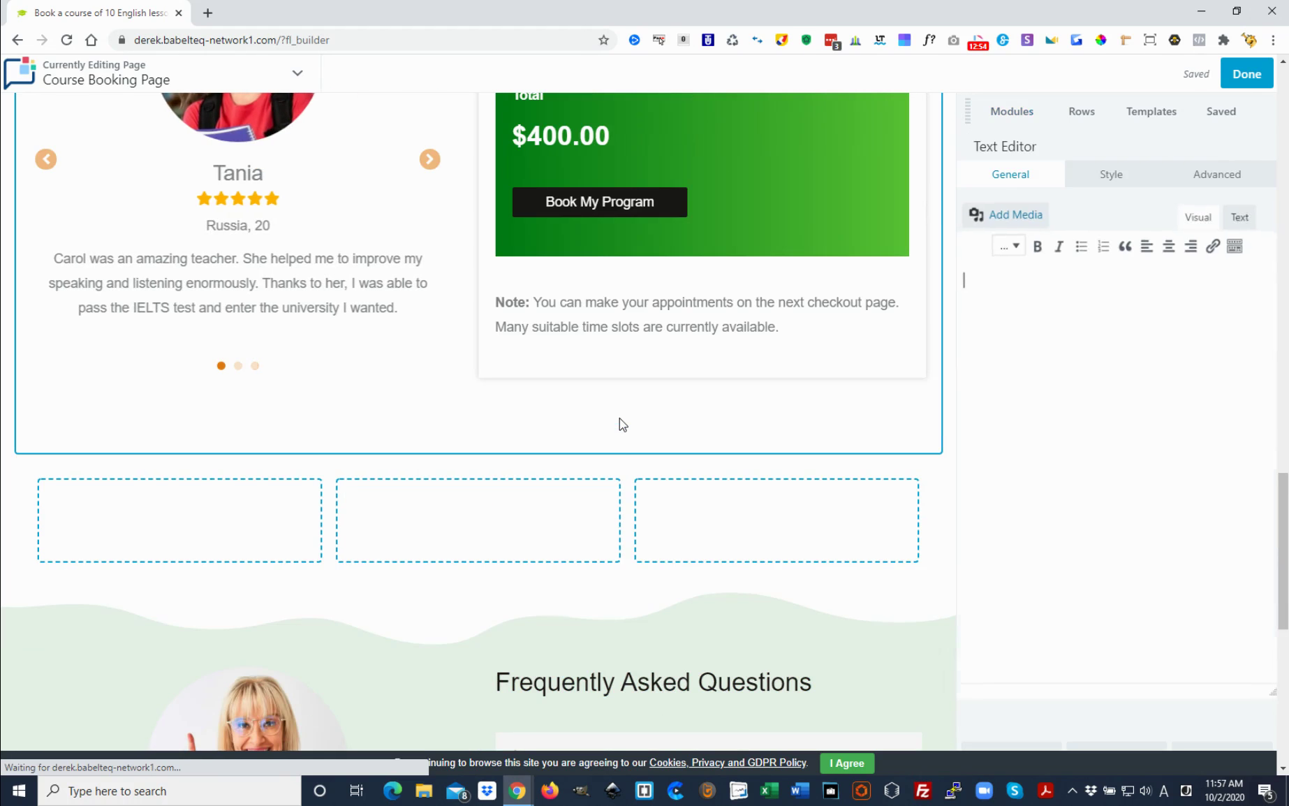
left_click(1018, 324)
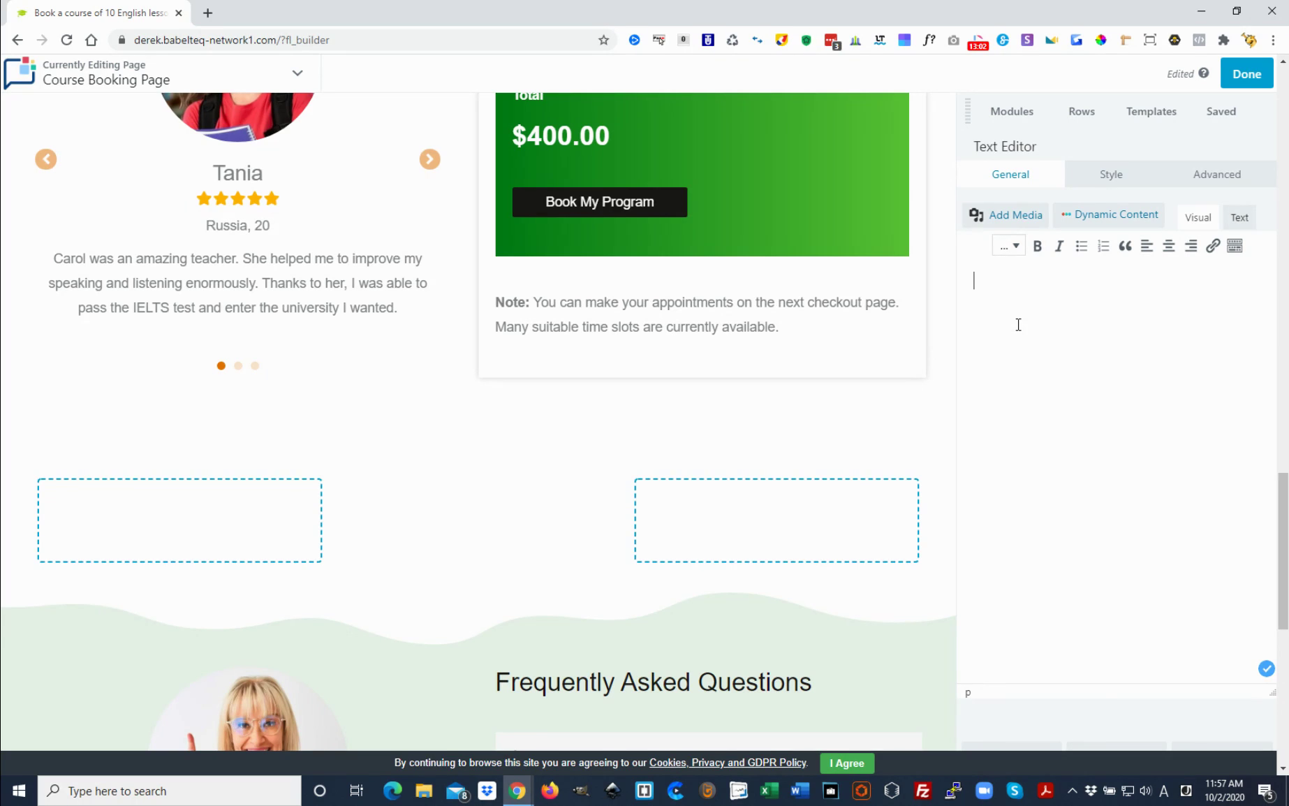
Enter "If you sign up for a lesson this month you can get a 20% discount.", accept the cookie notice, and save the module
type("If you sign up")
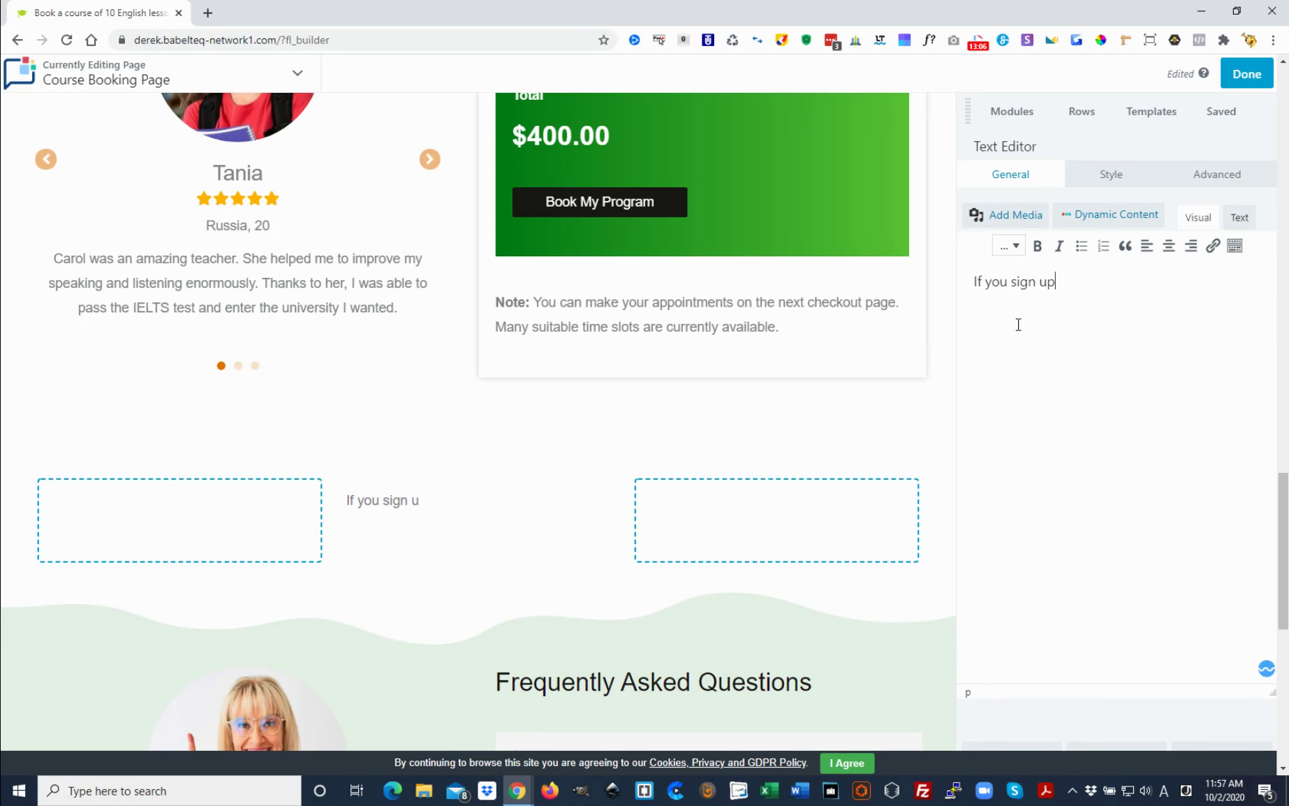
type(" for a less")
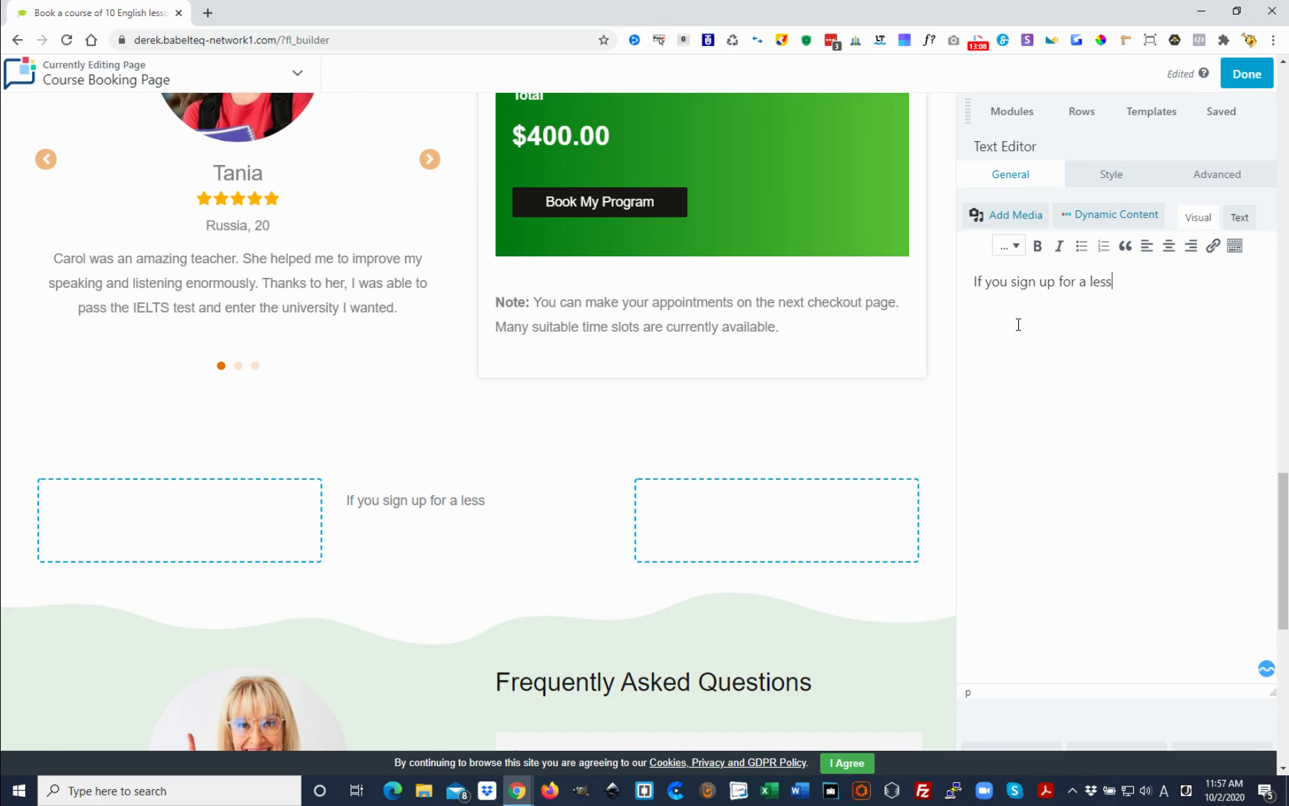
type("on this mont")
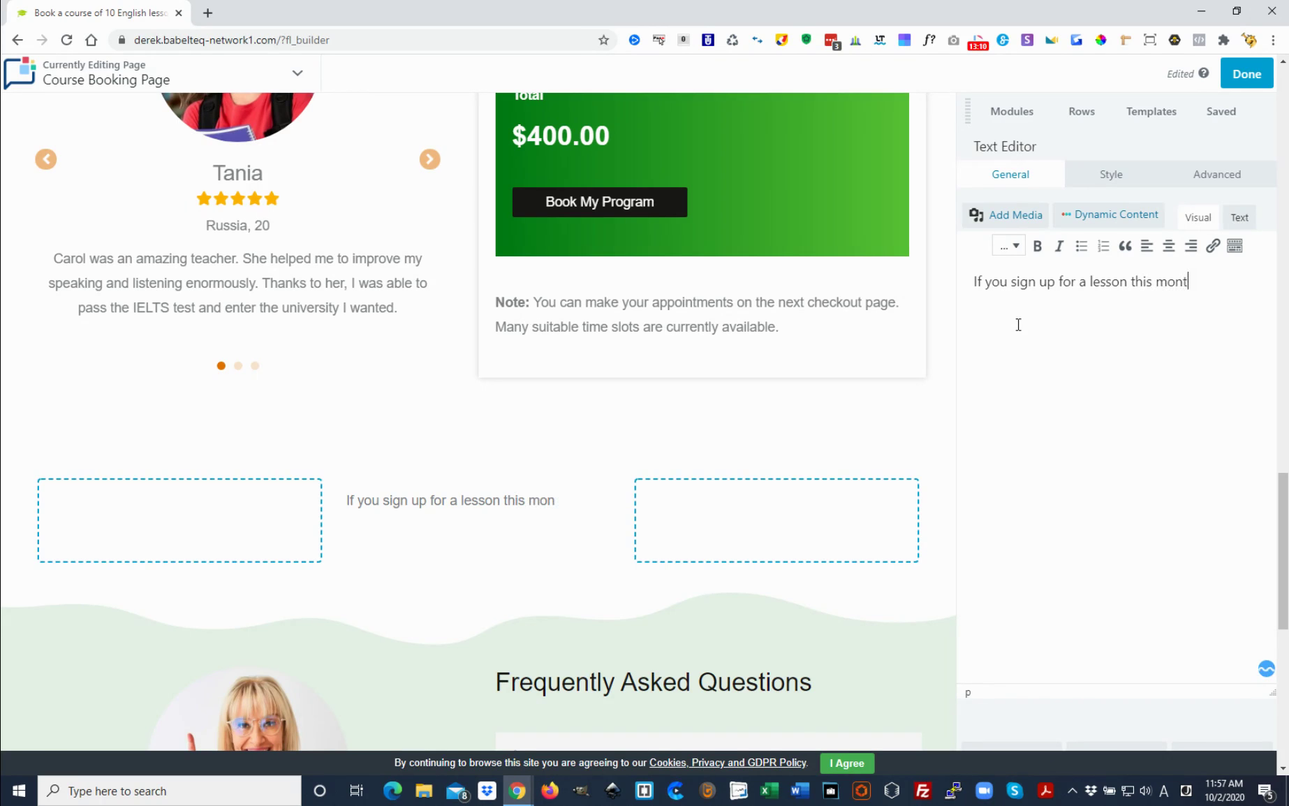
type("h you can get a ")
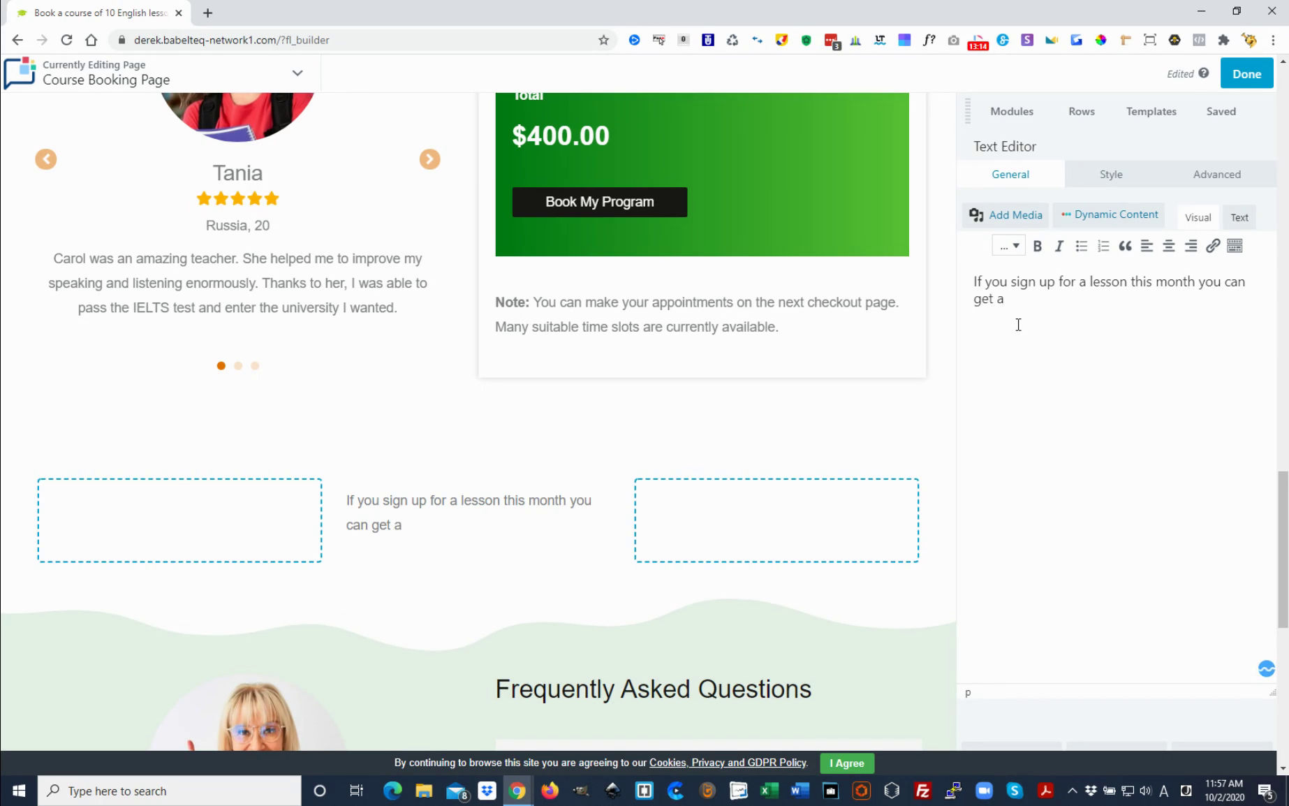
type("20% discount.")
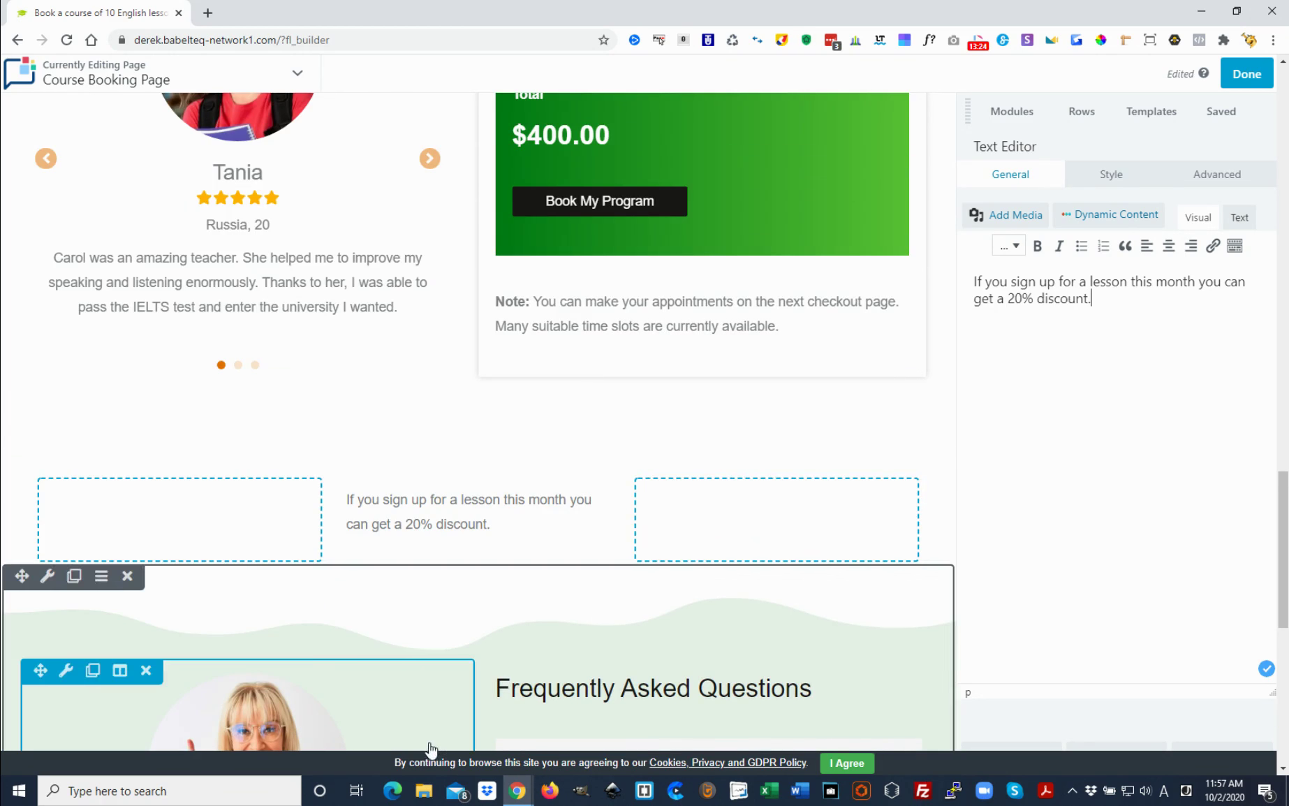
left_click(861, 769)
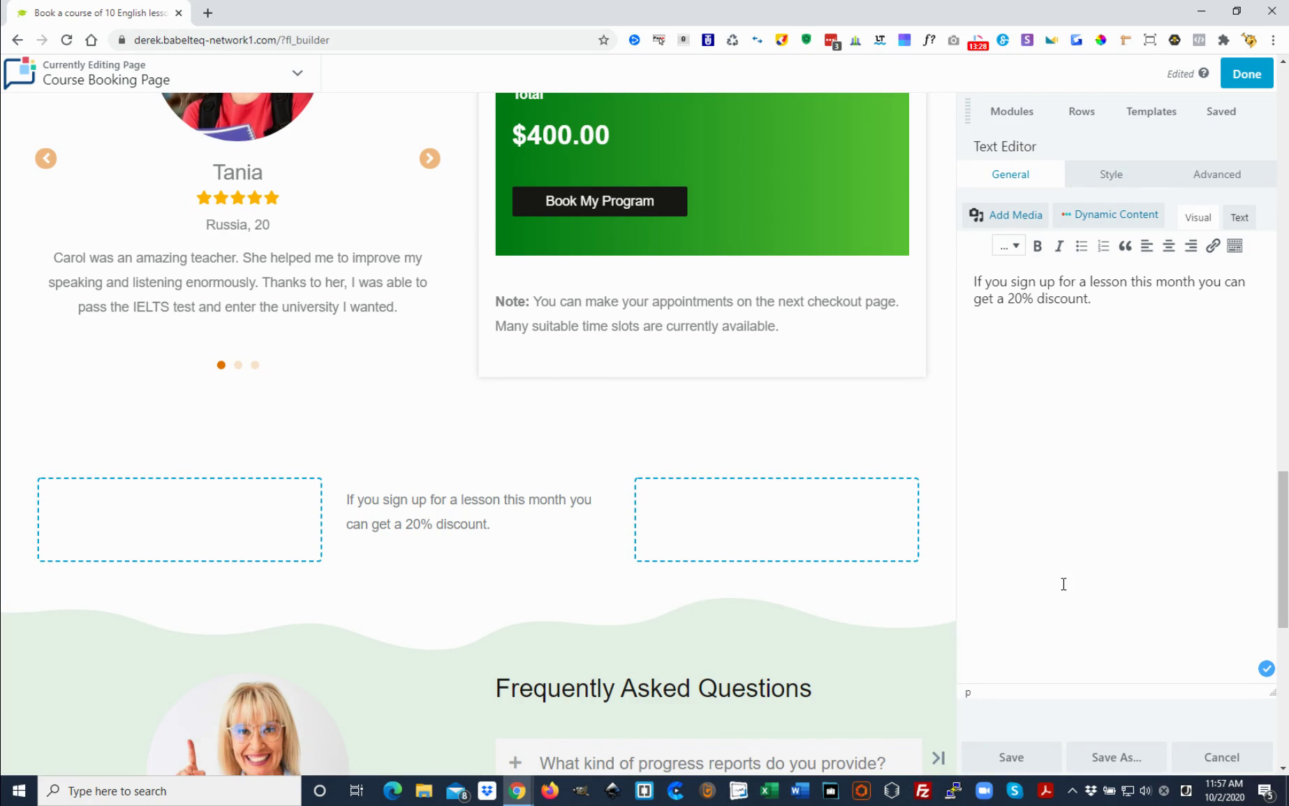
left_click(1029, 767)
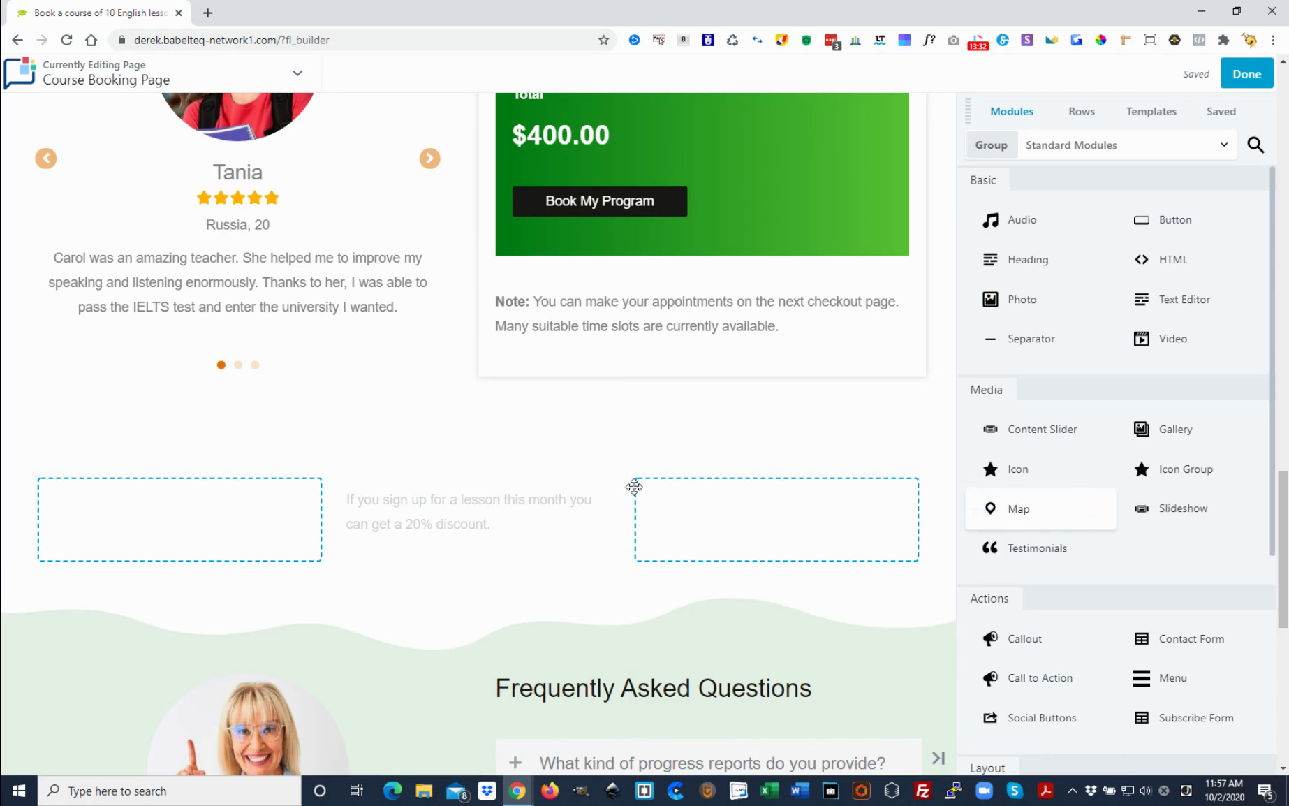
Place a Heading module above the discount text in the middle column
left_click_drag(633, 487, 528, 498)
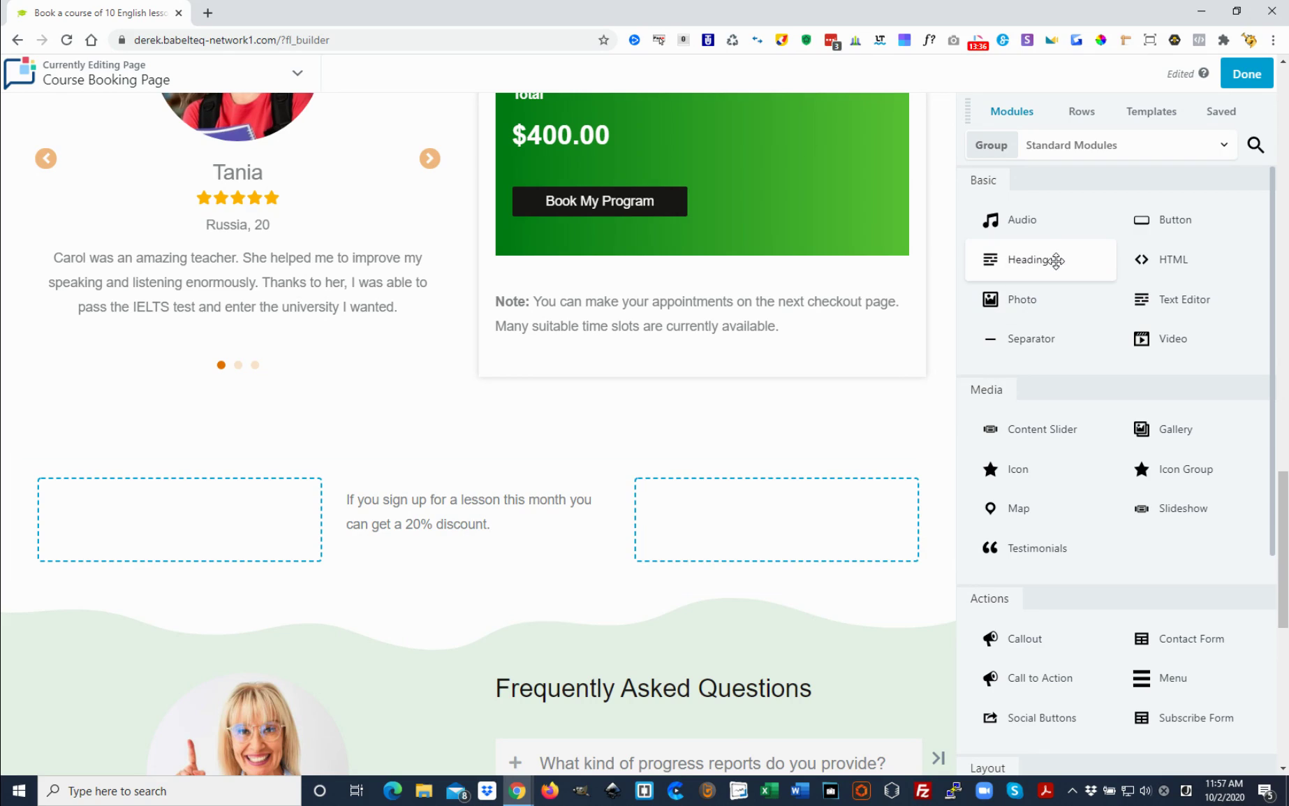
left_click_drag(1056, 260, 510, 553)
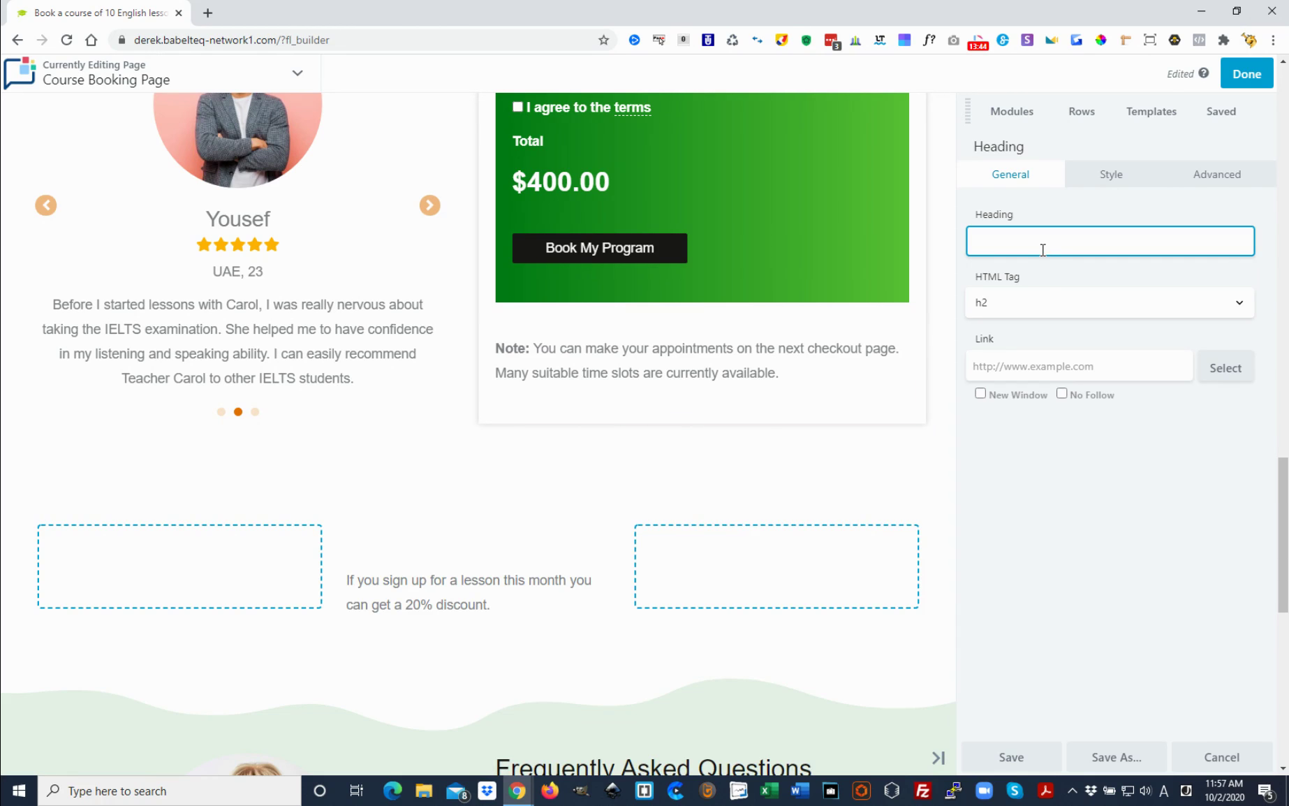
type("Discou")
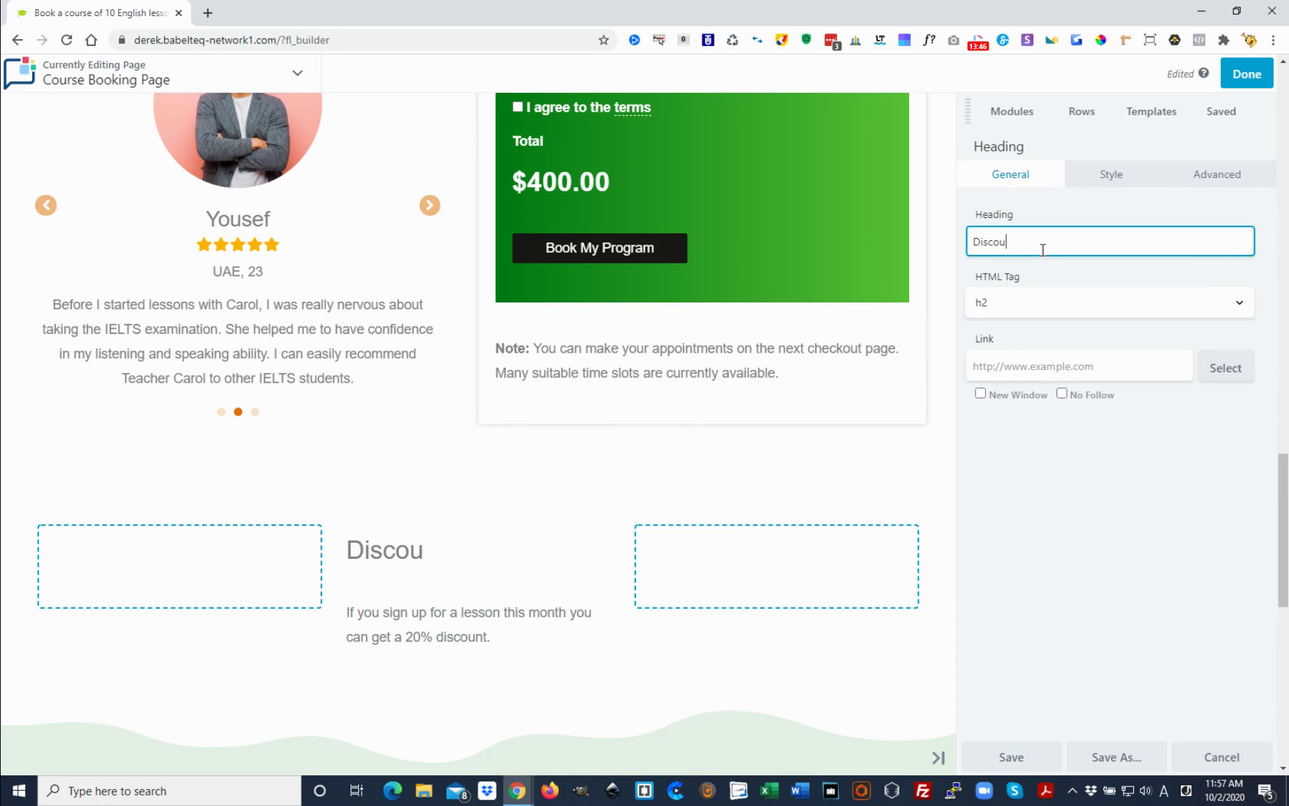
key("BackSpace")
key("BackSpace")
key("BackSpace")
key("BackSpace")
key("BackSpace")
key("BackSpace")
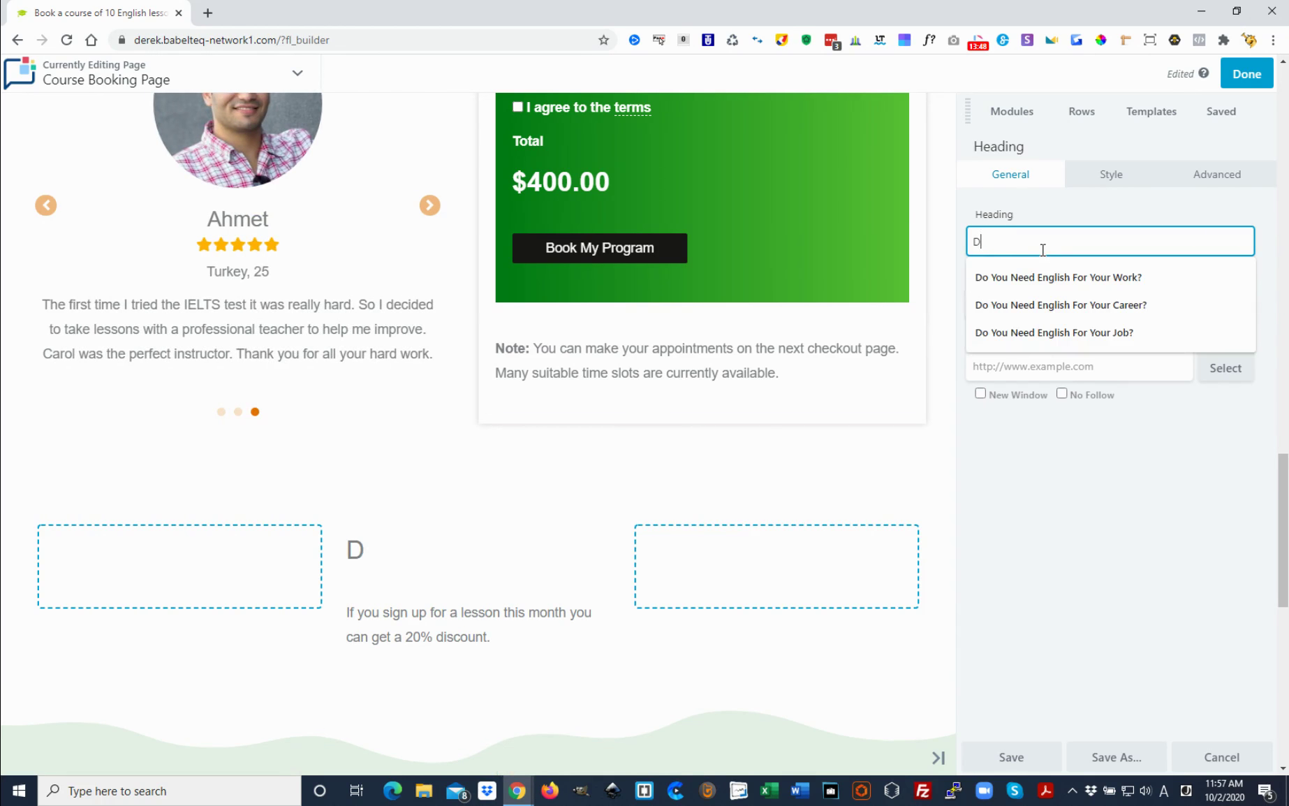
Set the new heading's text to "Special Discount Offer!" and publish the page changes
type("Spe")
type("cia")
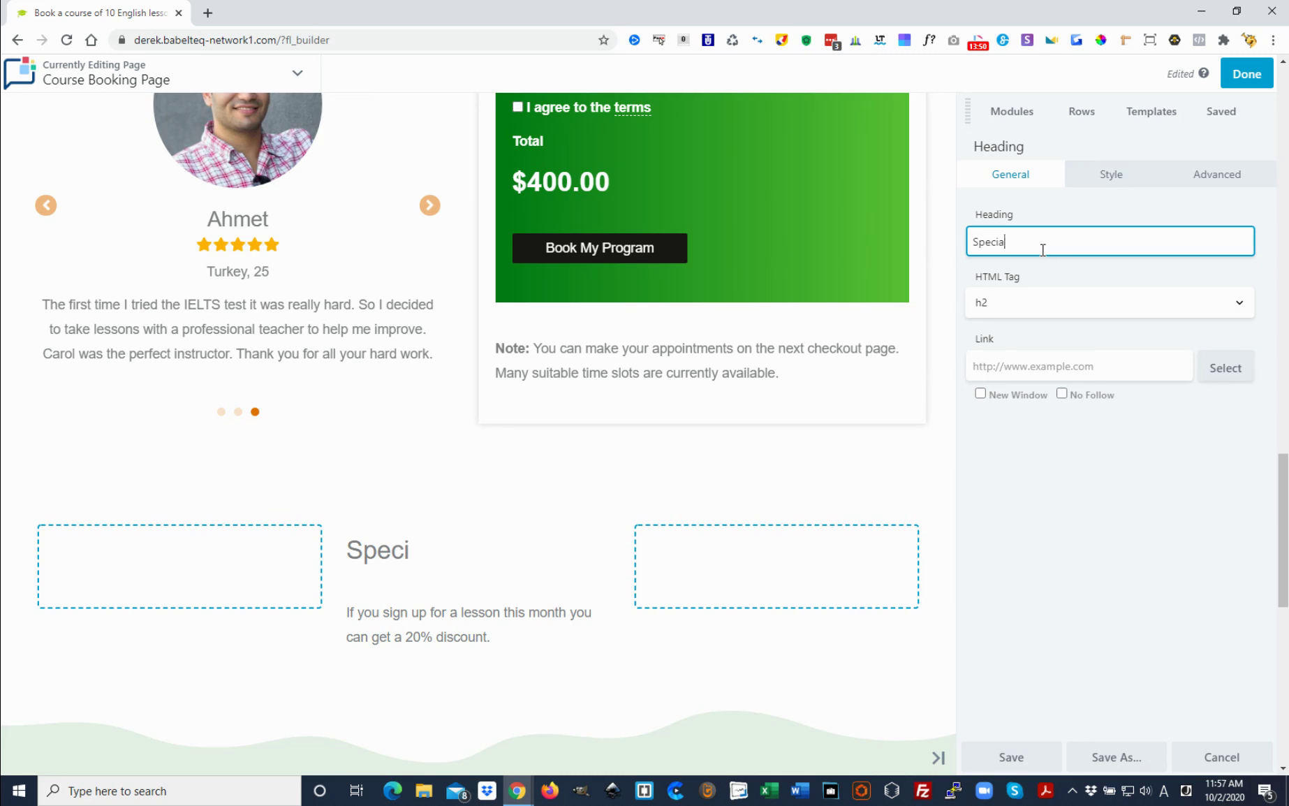
type("l Discount Offer")
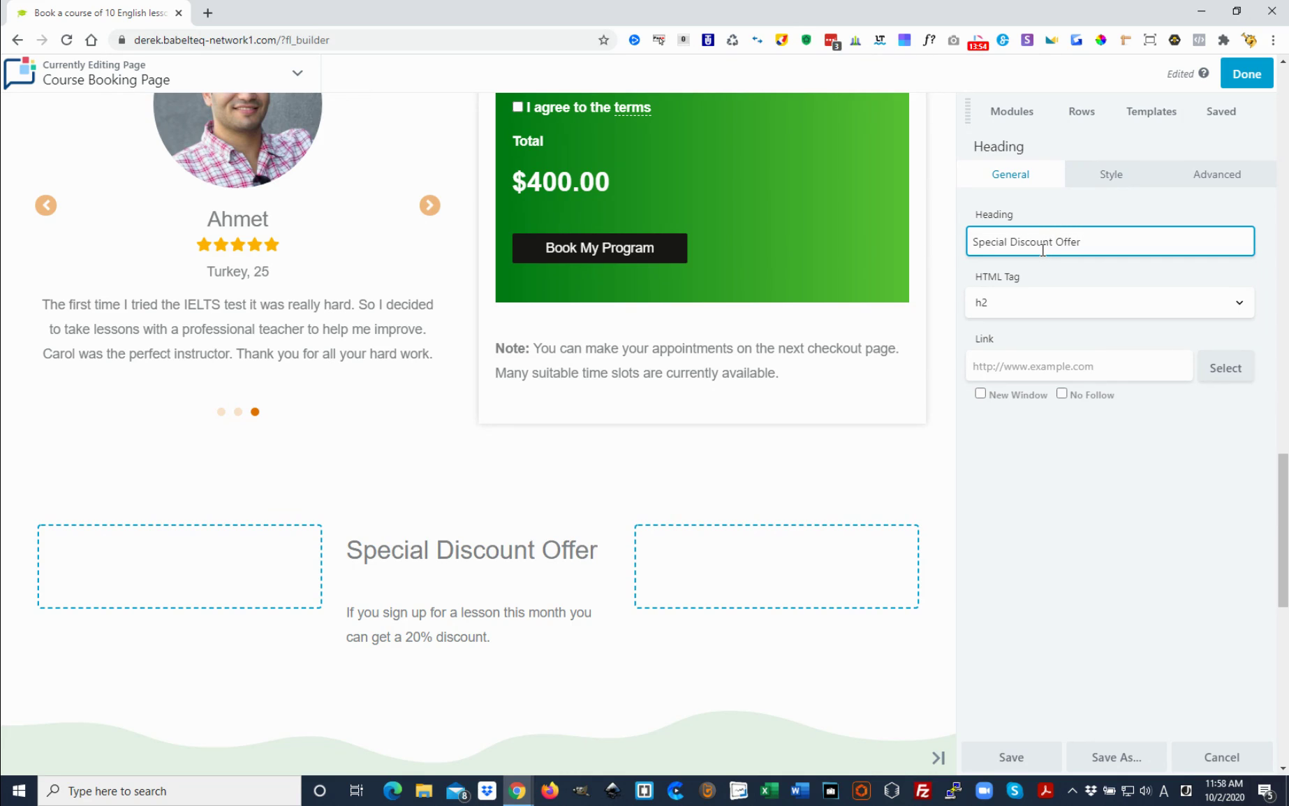
type("!")
left_click(1249, 83)
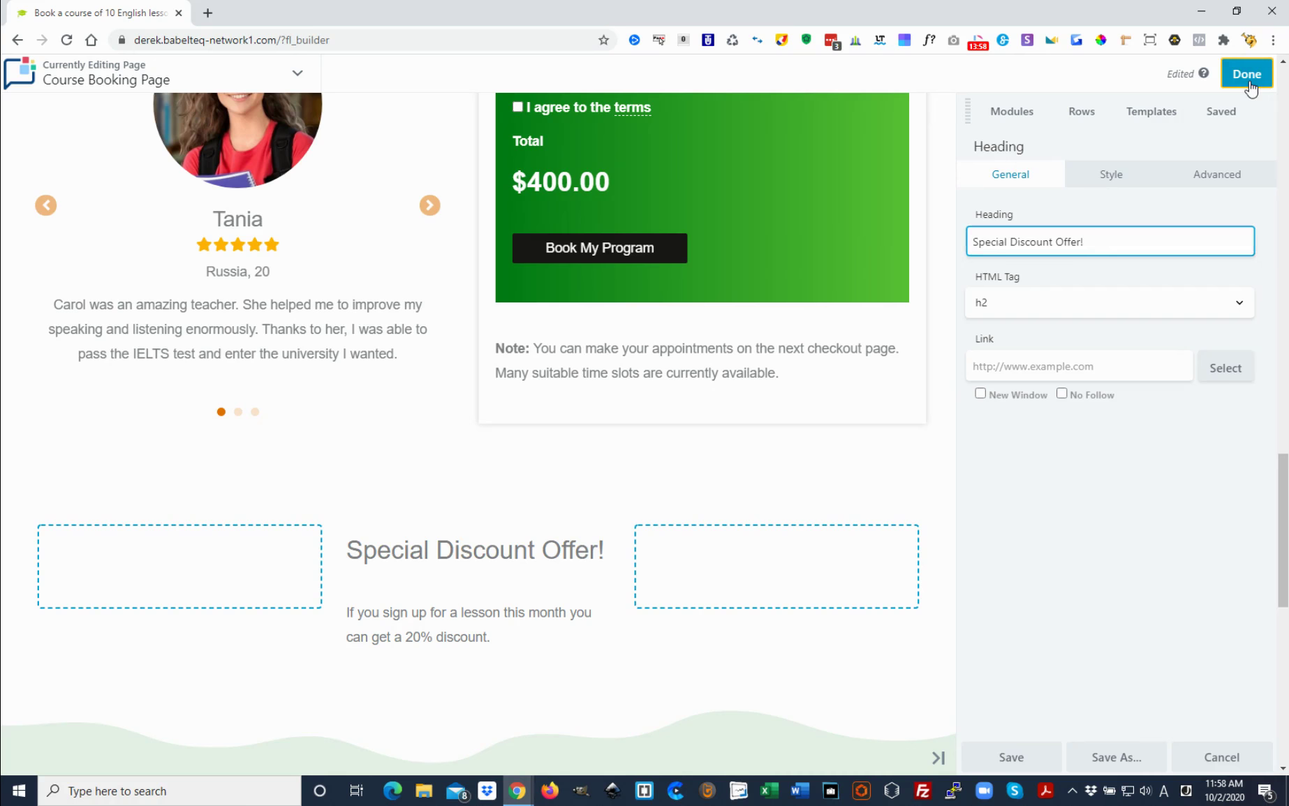
left_click(1172, 74)
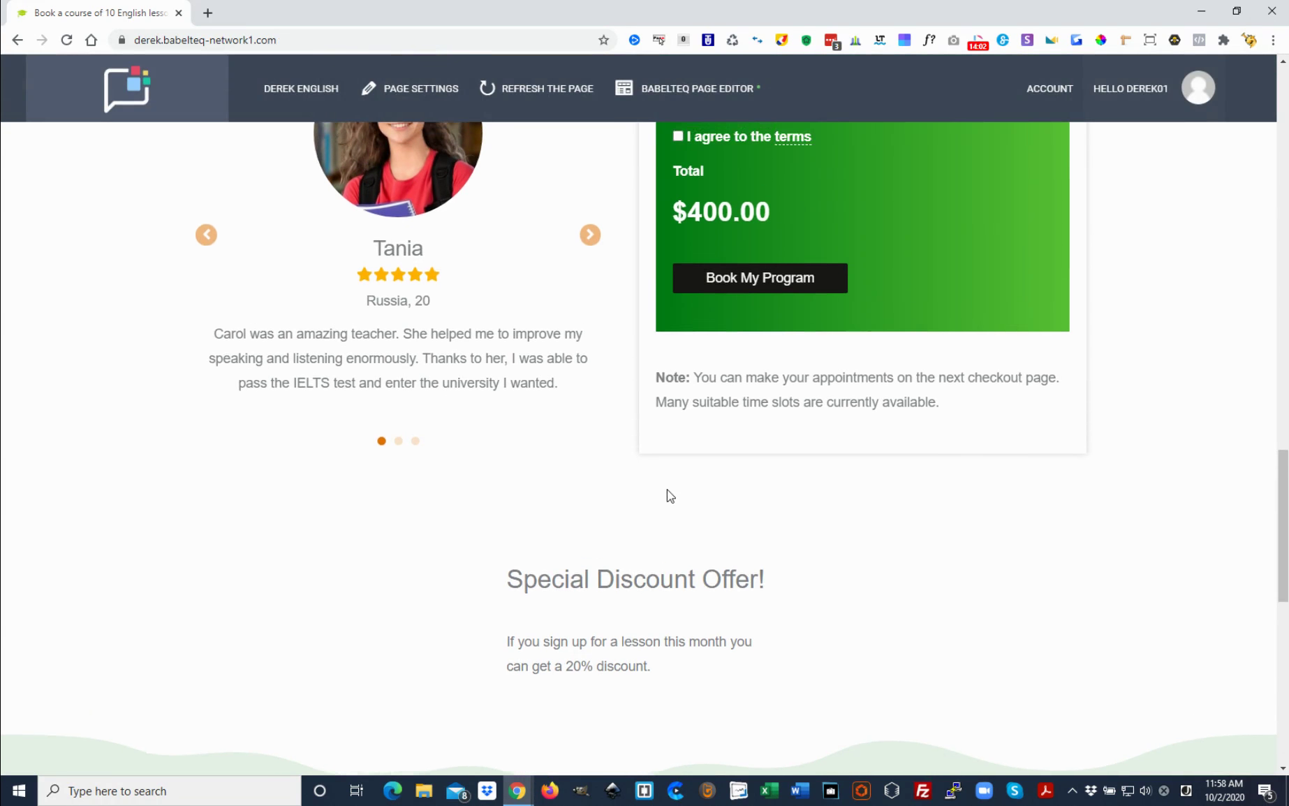
Review the published page from the new discount section back up through the booking form, course outline and introduction video to the header
scroll(667, 490, "down", 2)
scroll(702, 558, "up", 4)
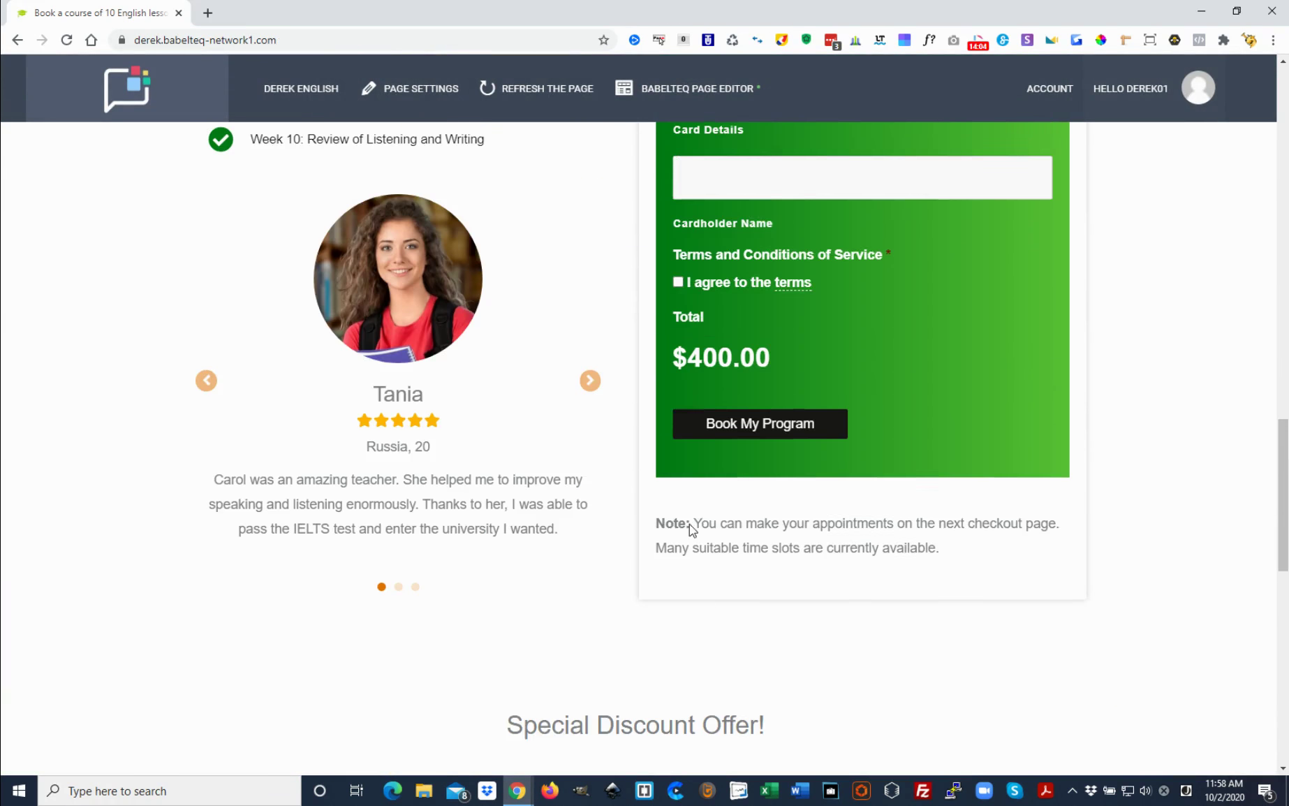
scroll(689, 524, "down", 3)
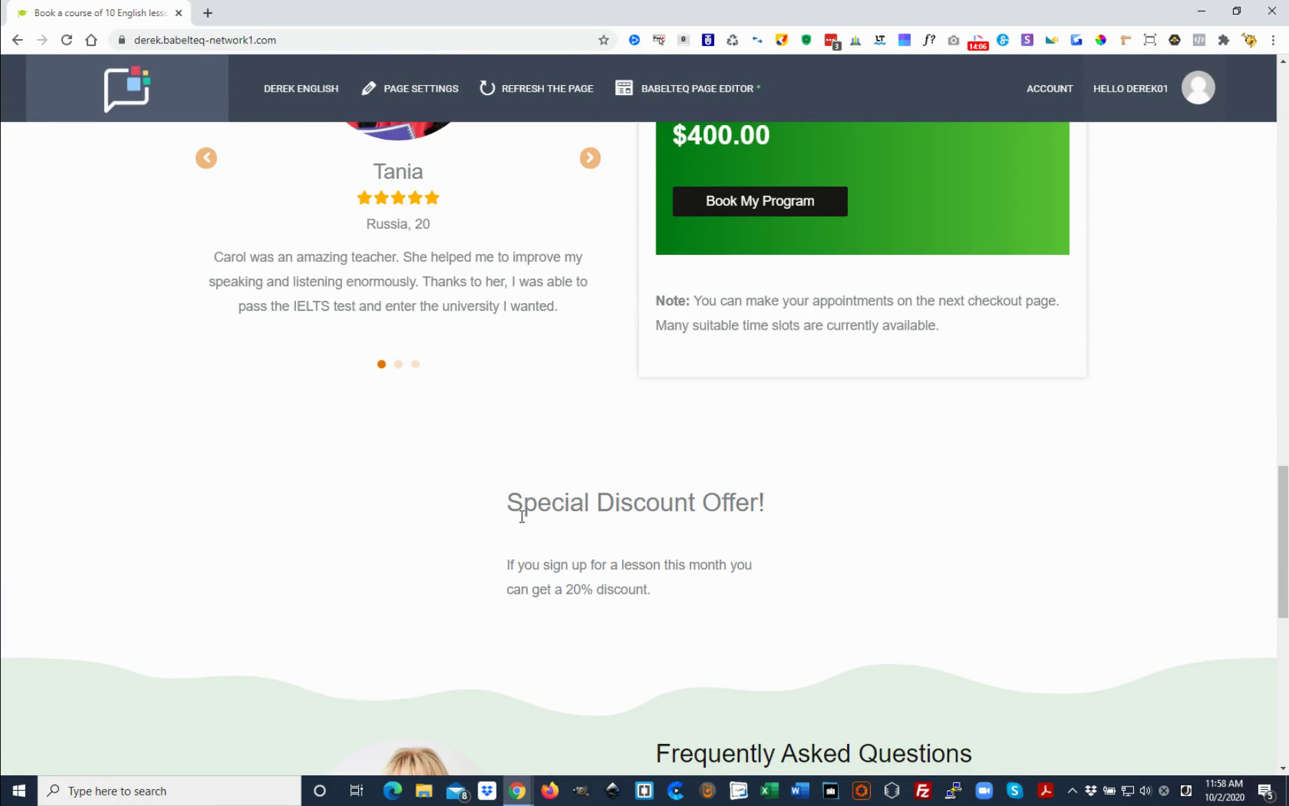
scroll(596, 590, "down", 1)
scroll(573, 593, "up", 3)
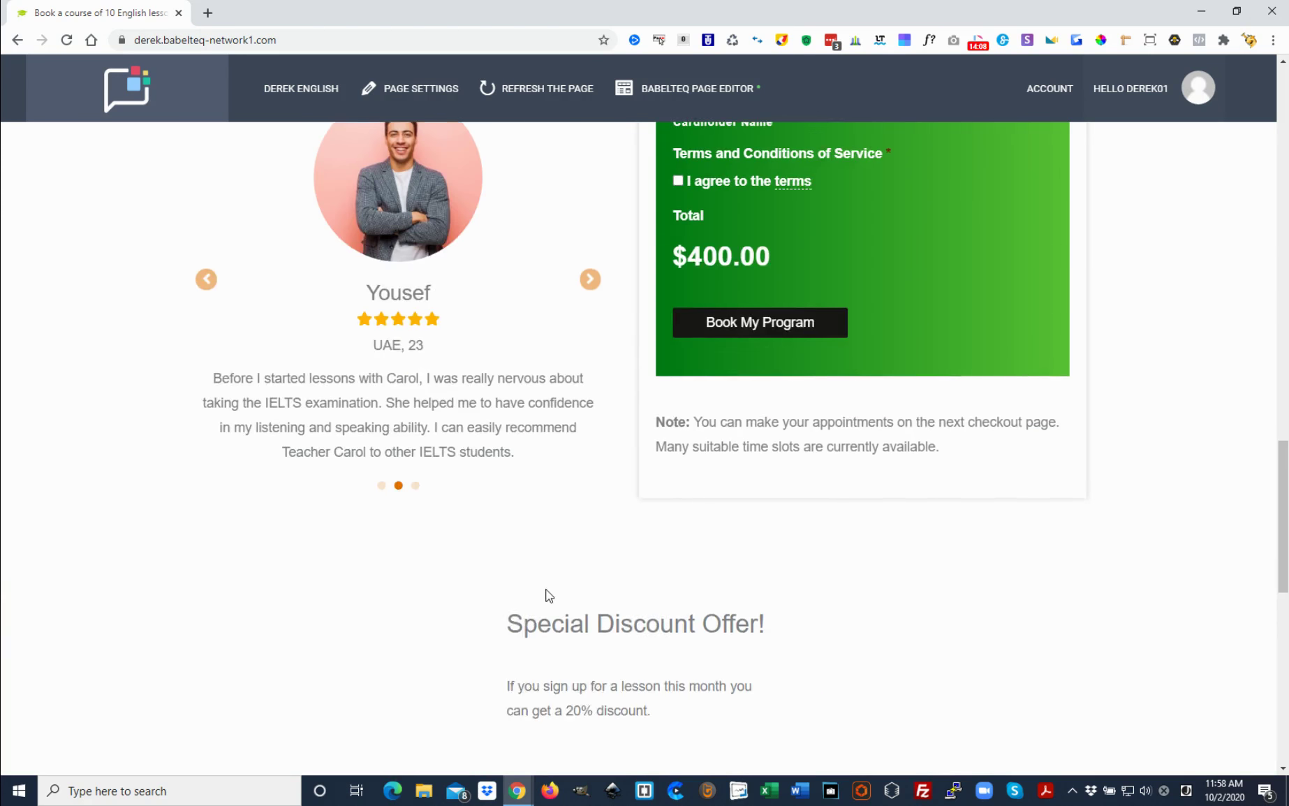
scroll(394, 546, "up", 6)
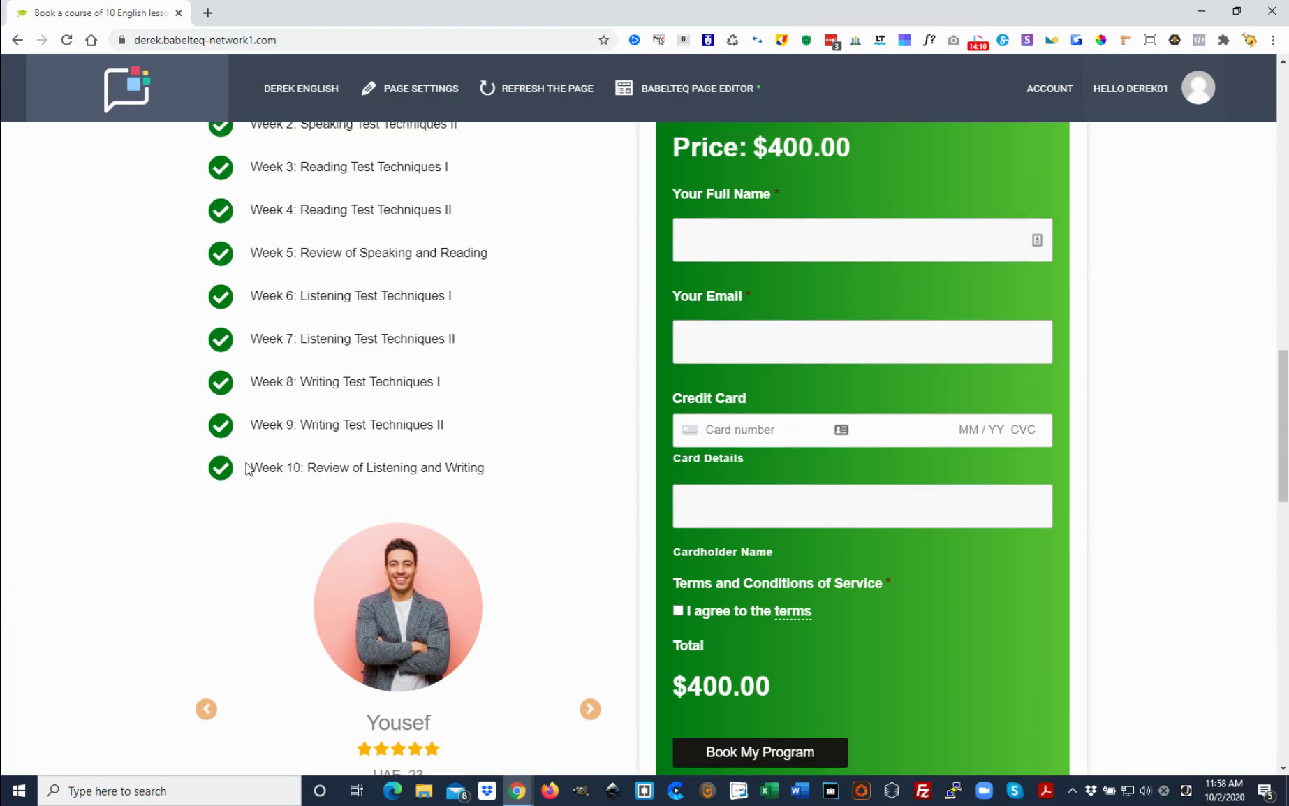
scroll(246, 464, "up", 10)
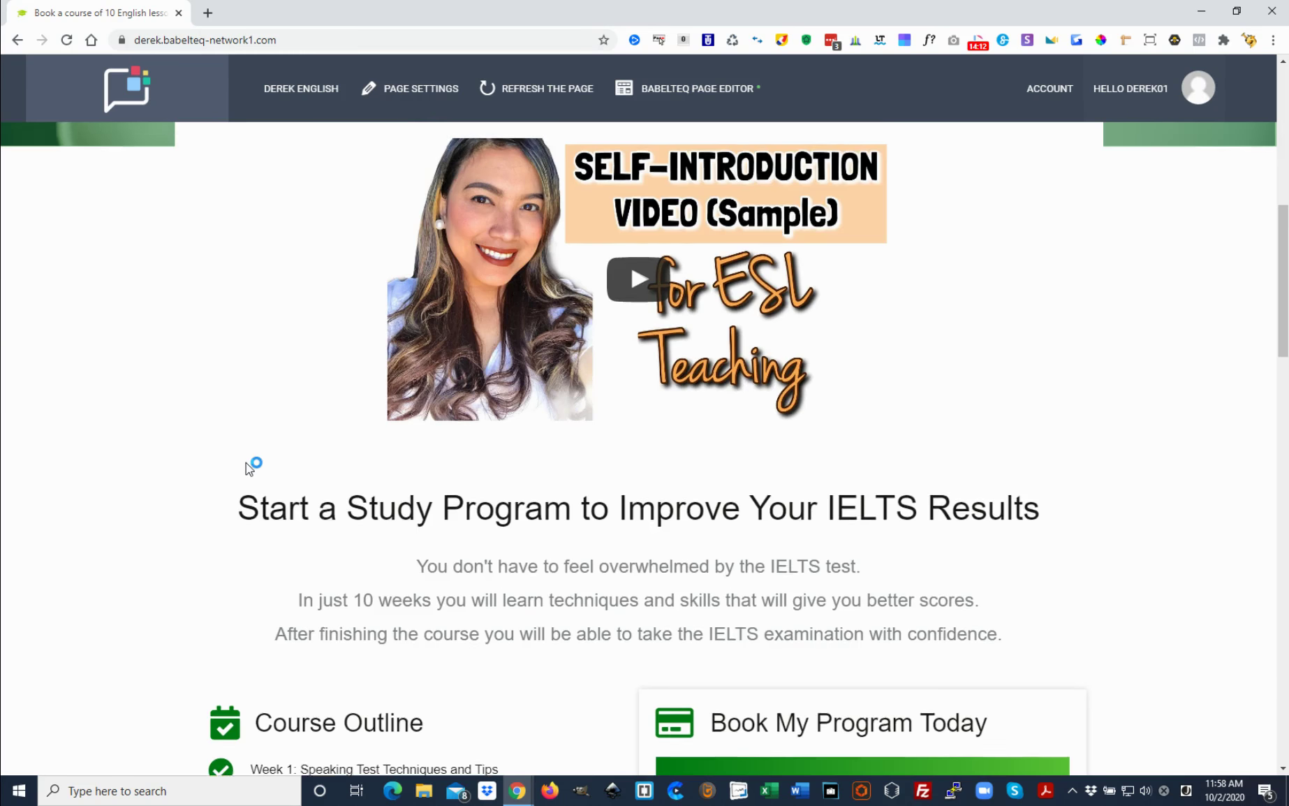
scroll(246, 463, "up", 3)
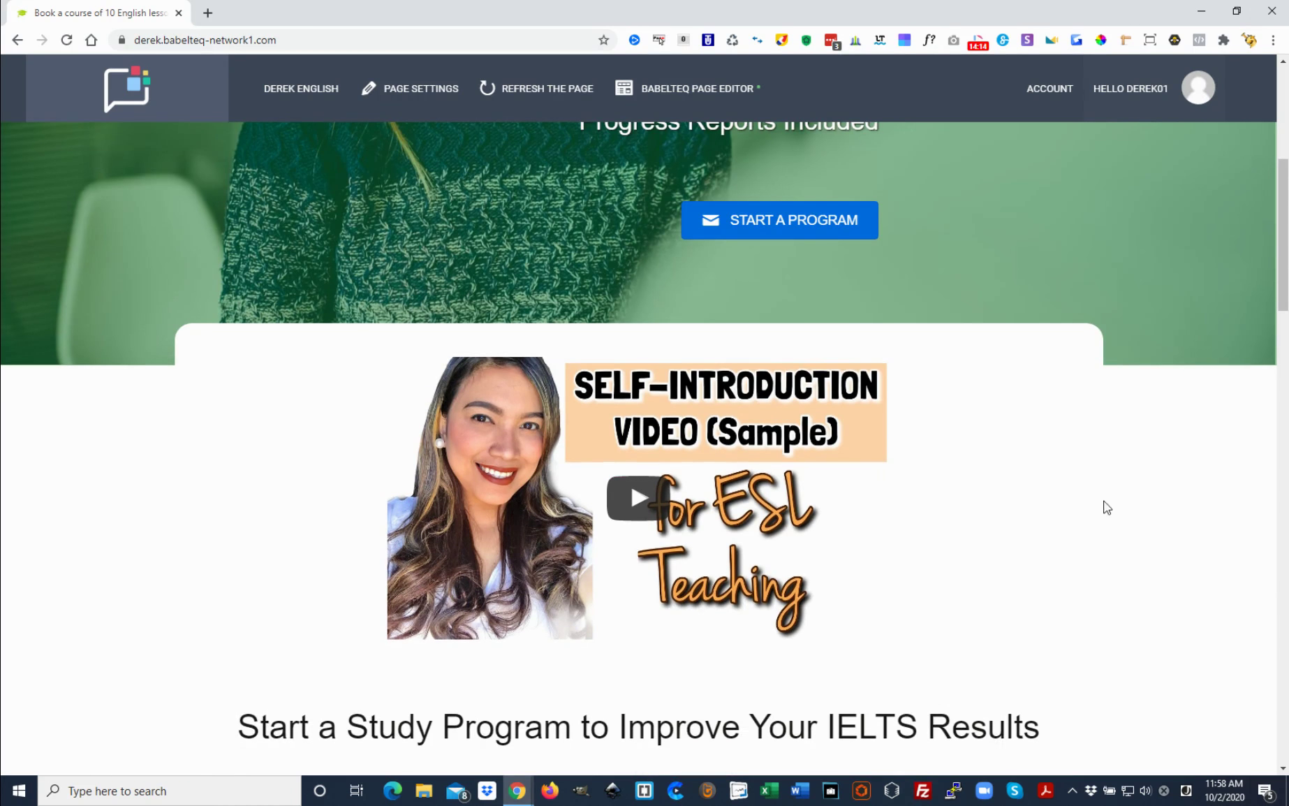
scroll(1146, 568, "down", 3)
scroll(365, 437, "up", 7)
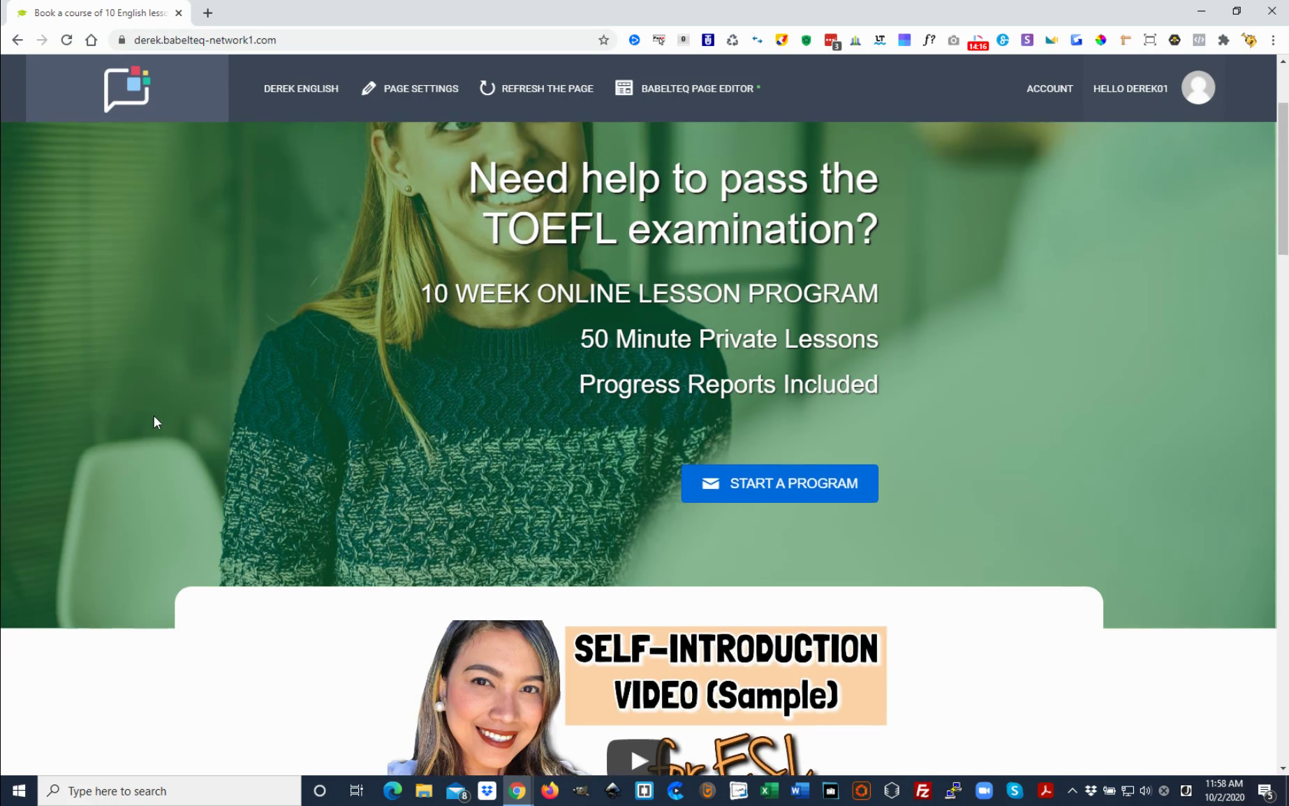
scroll(154, 416, "up", 2)
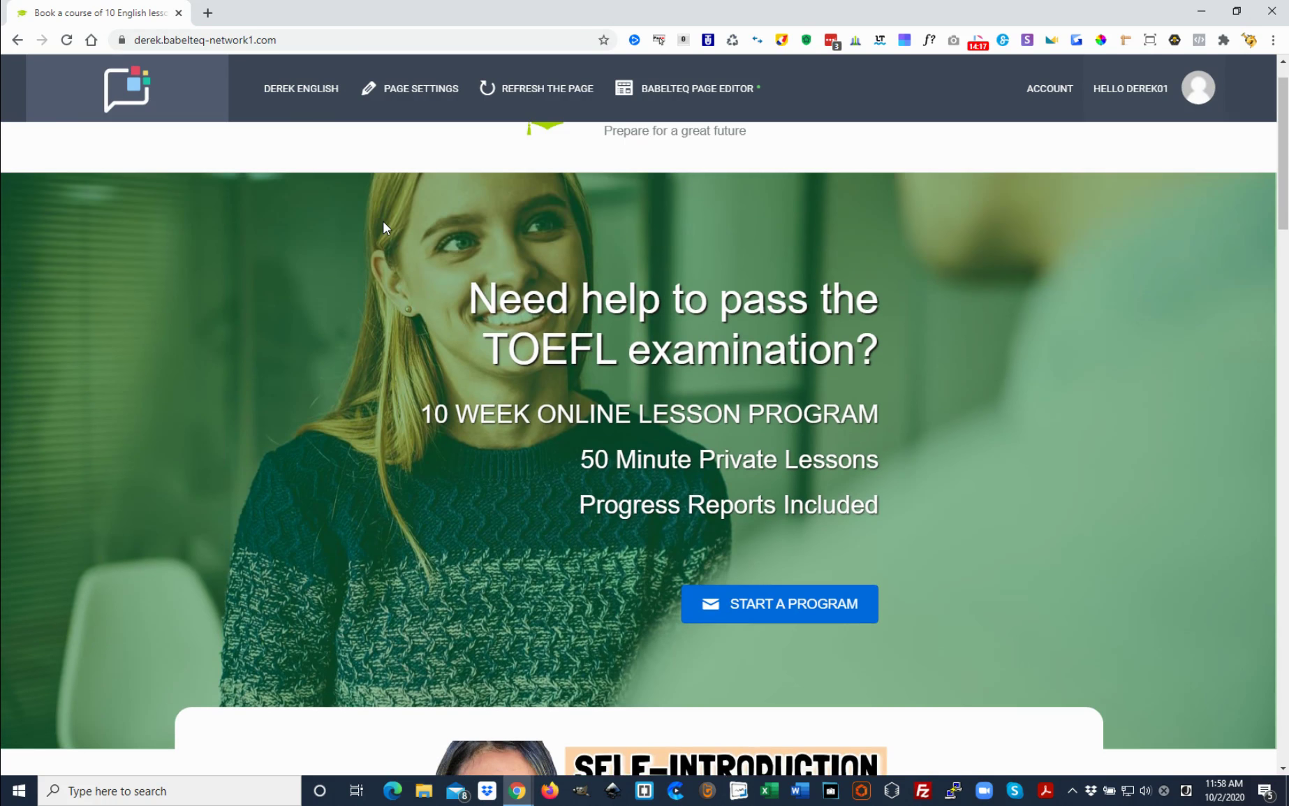
Refresh the front page and log out of the site account
left_click(562, 103)
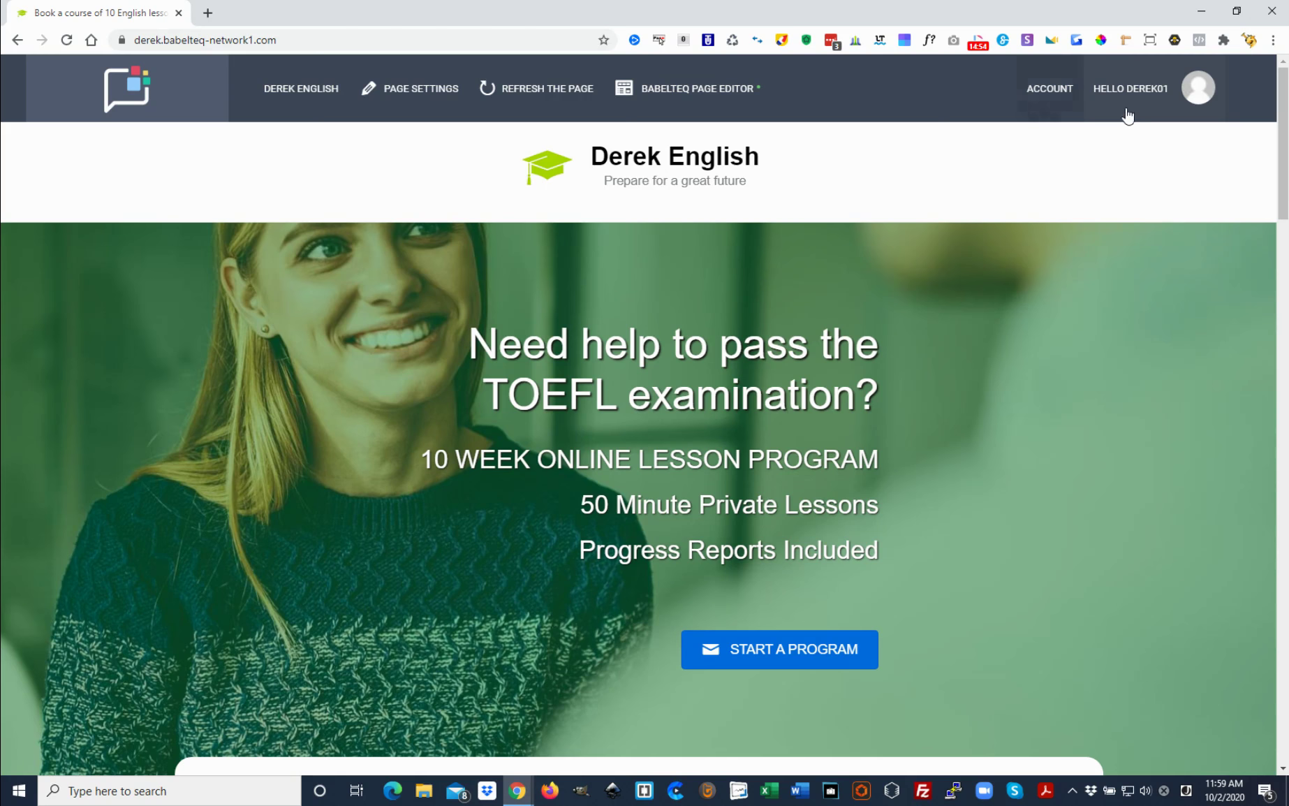
mouse_move(1131, 102)
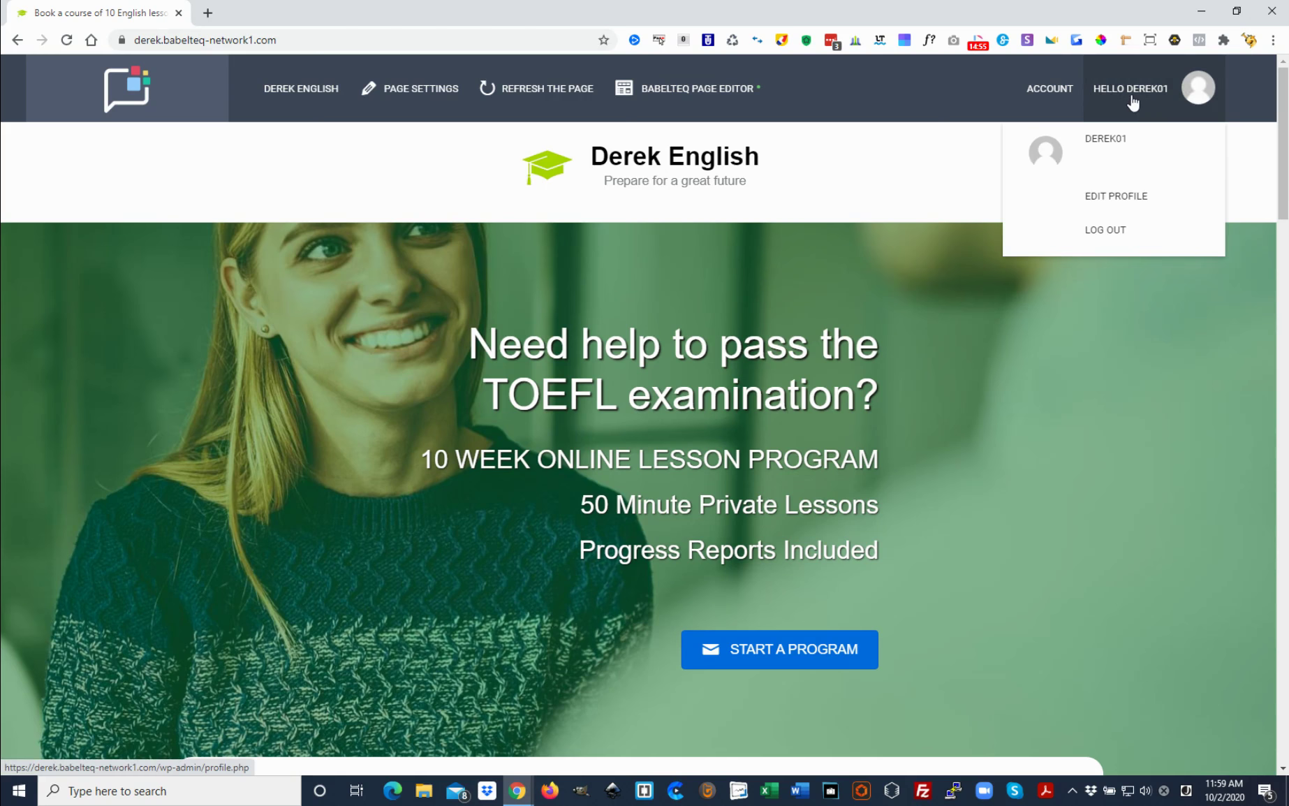
left_click(1115, 235)
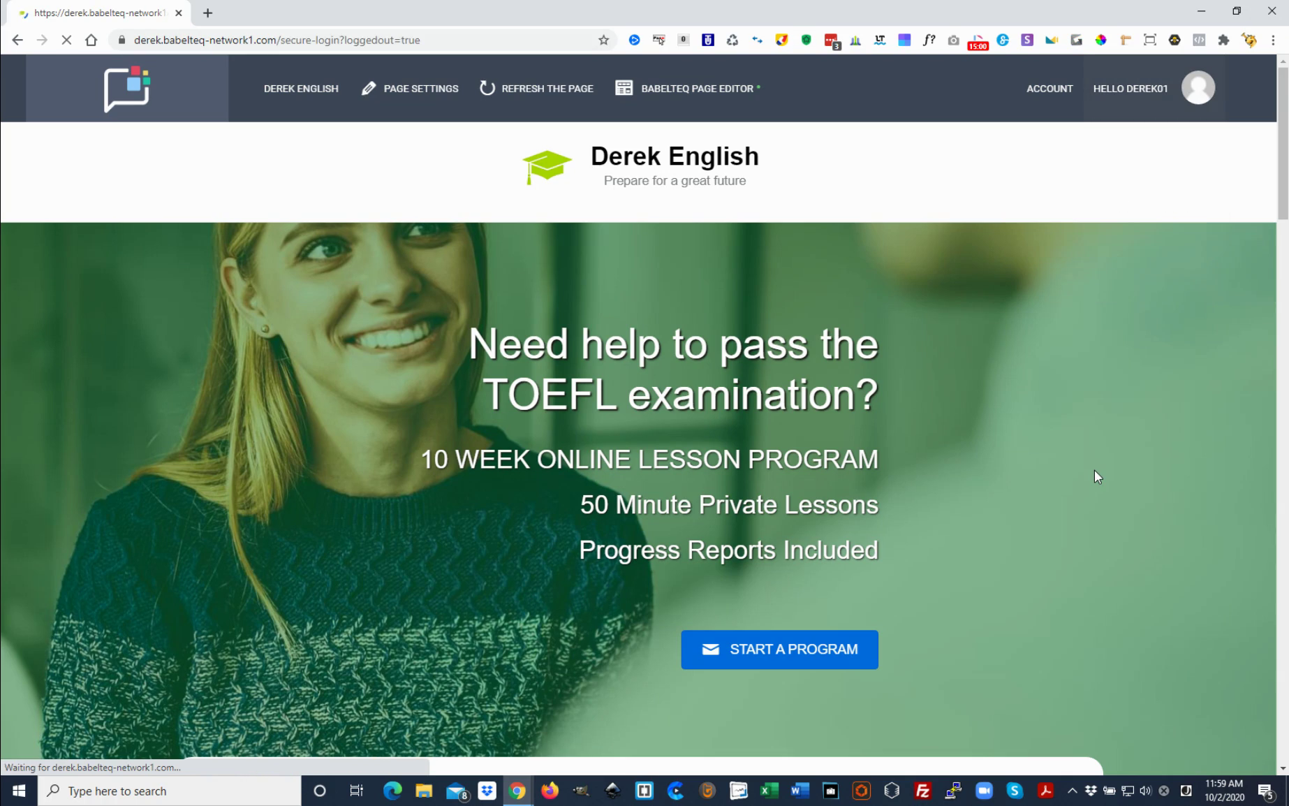